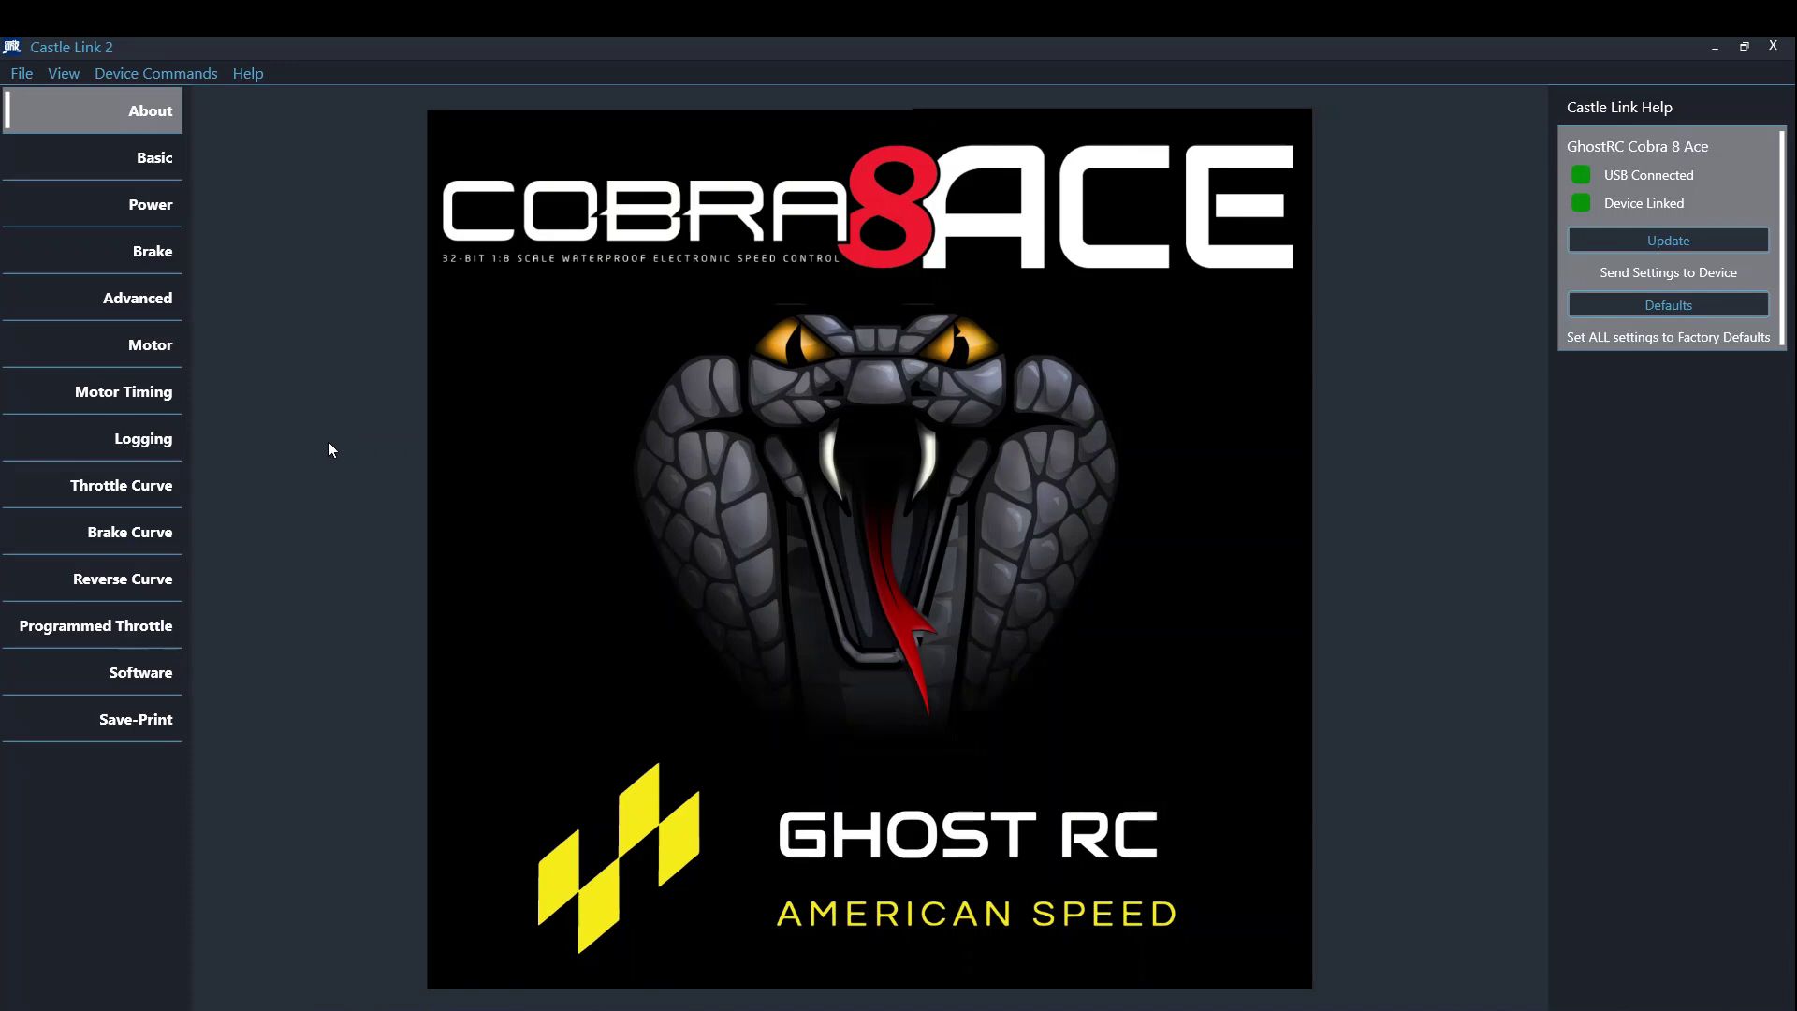
# Show the Cobra 8 Ace controller's Logging page with its nine enabled data channels
pyautogui.click(163, 443)
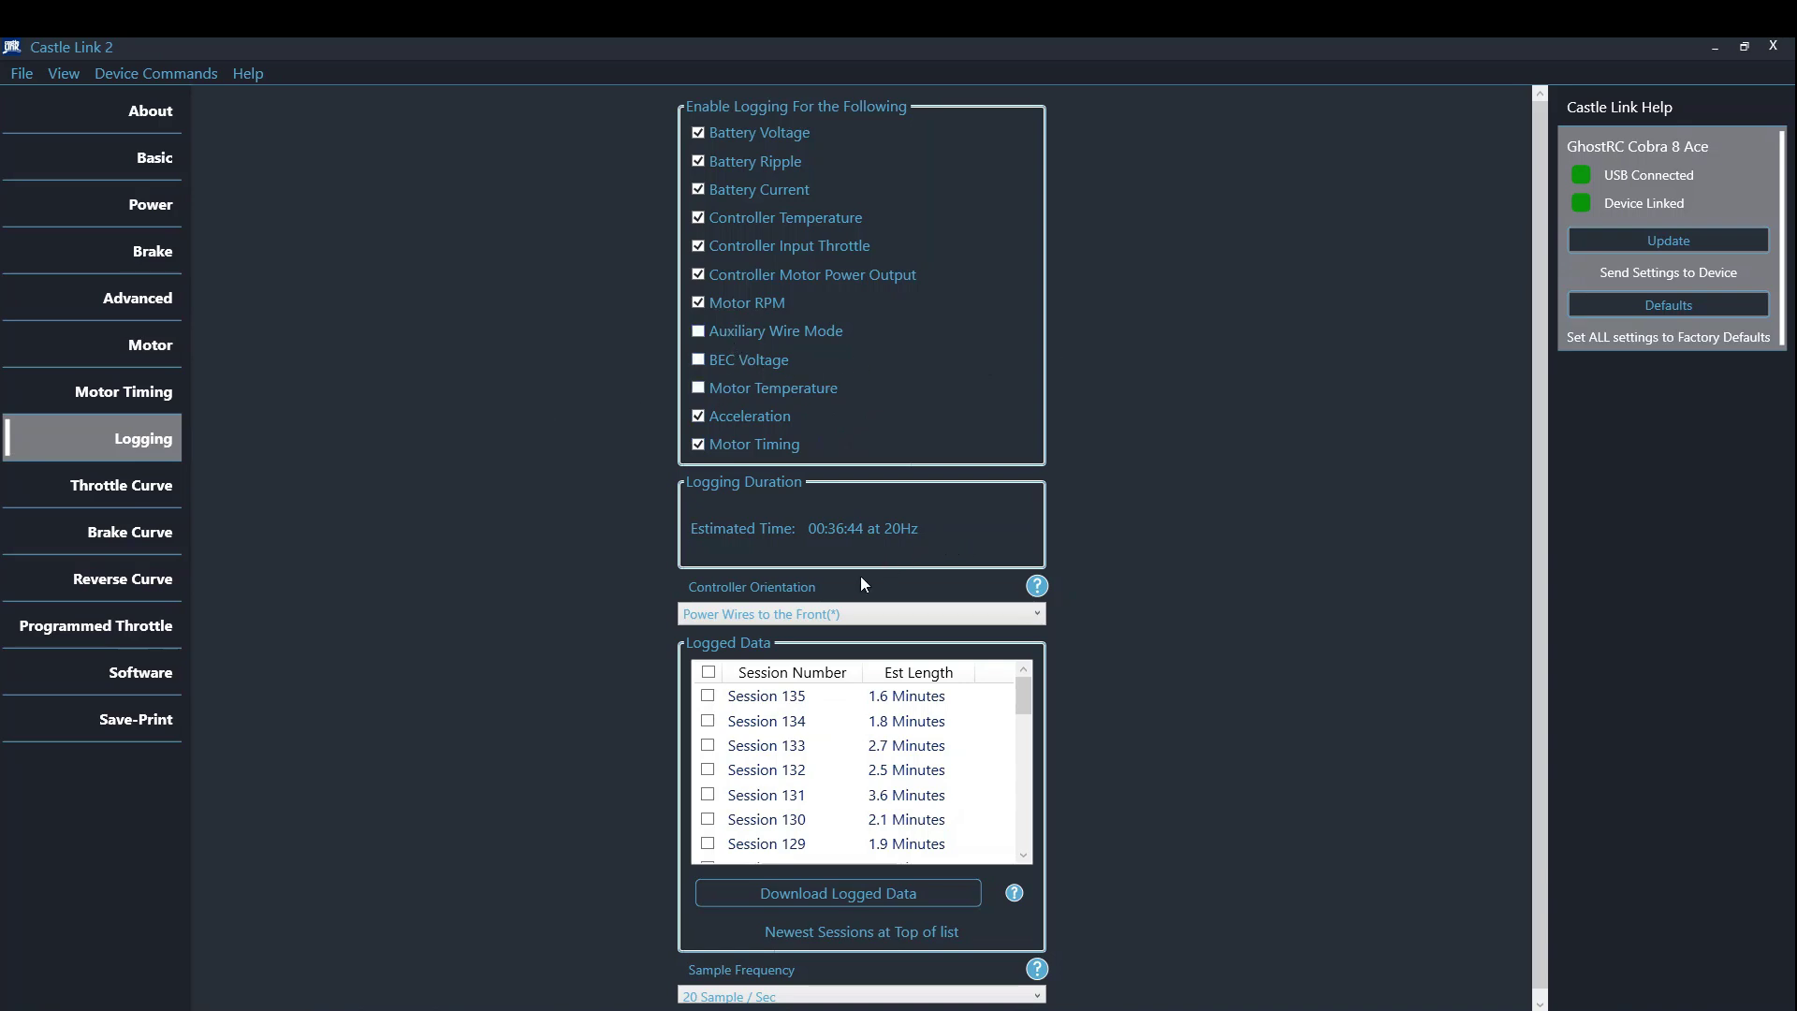
pyautogui.click(950, 616)
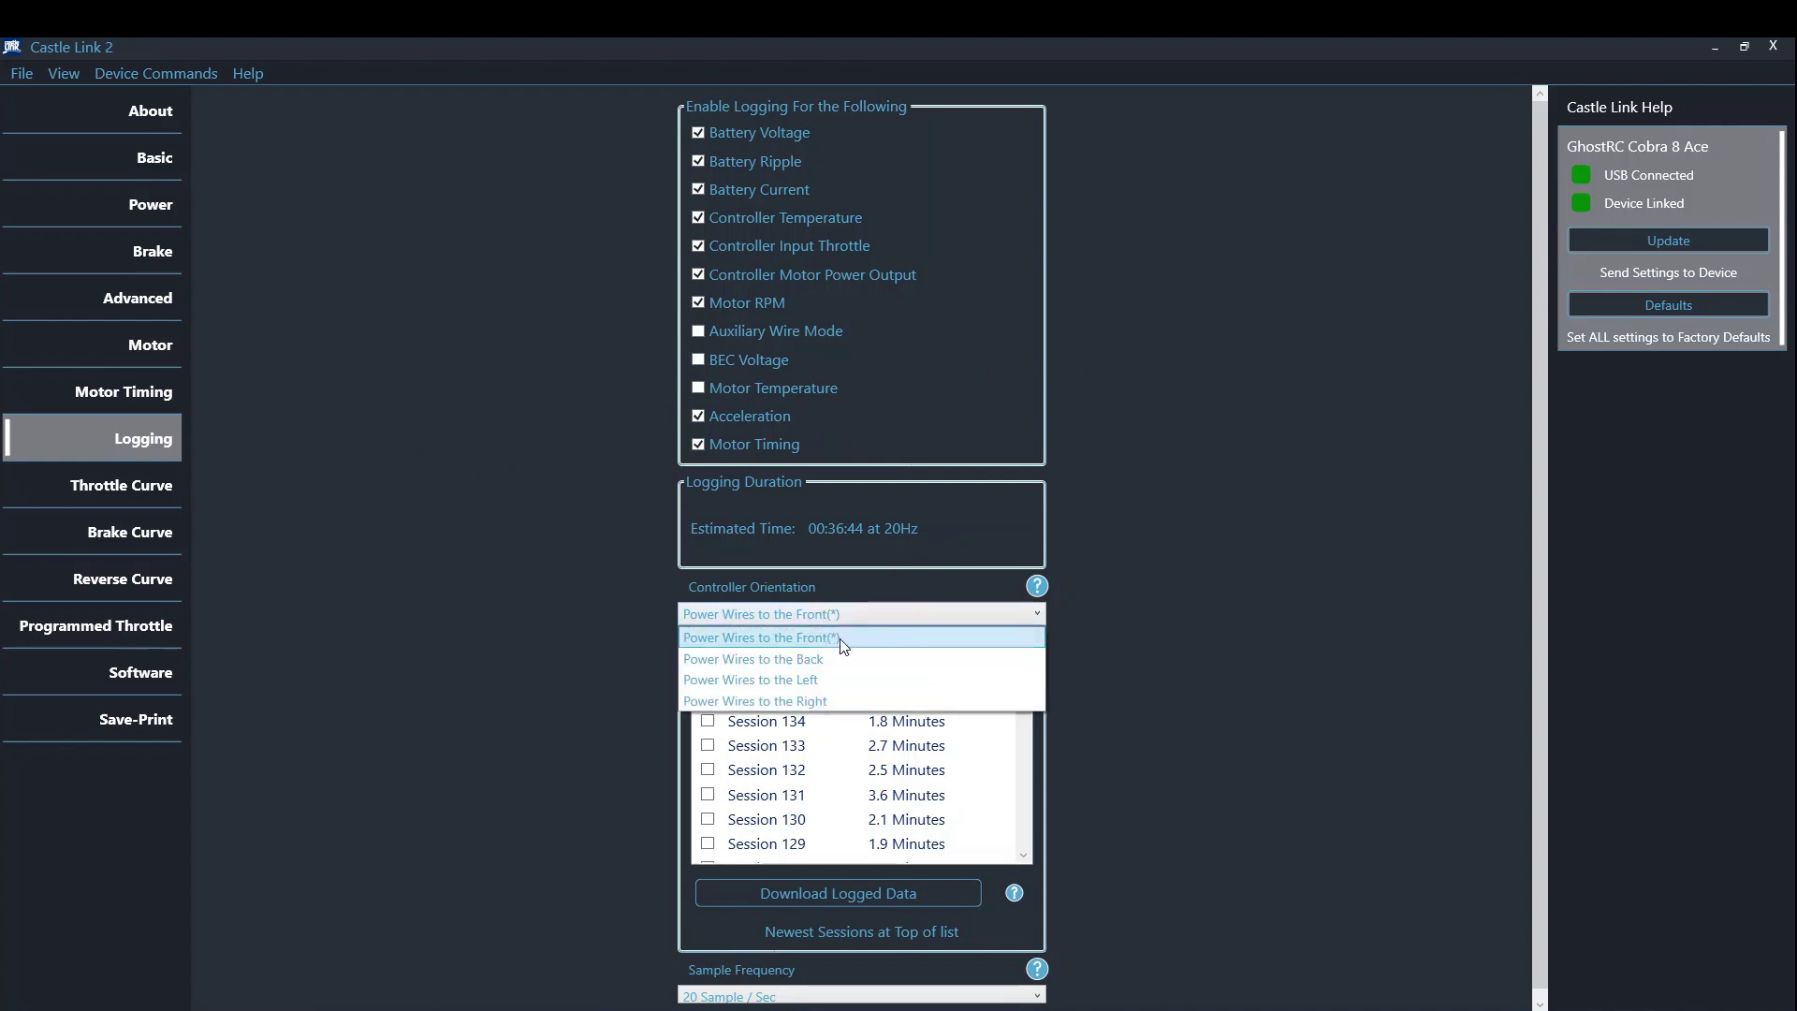
# Keep orientation at Power Wires to the Front and bring up the IMG_1243.jpg chassis photo
pyautogui.click(875, 641)
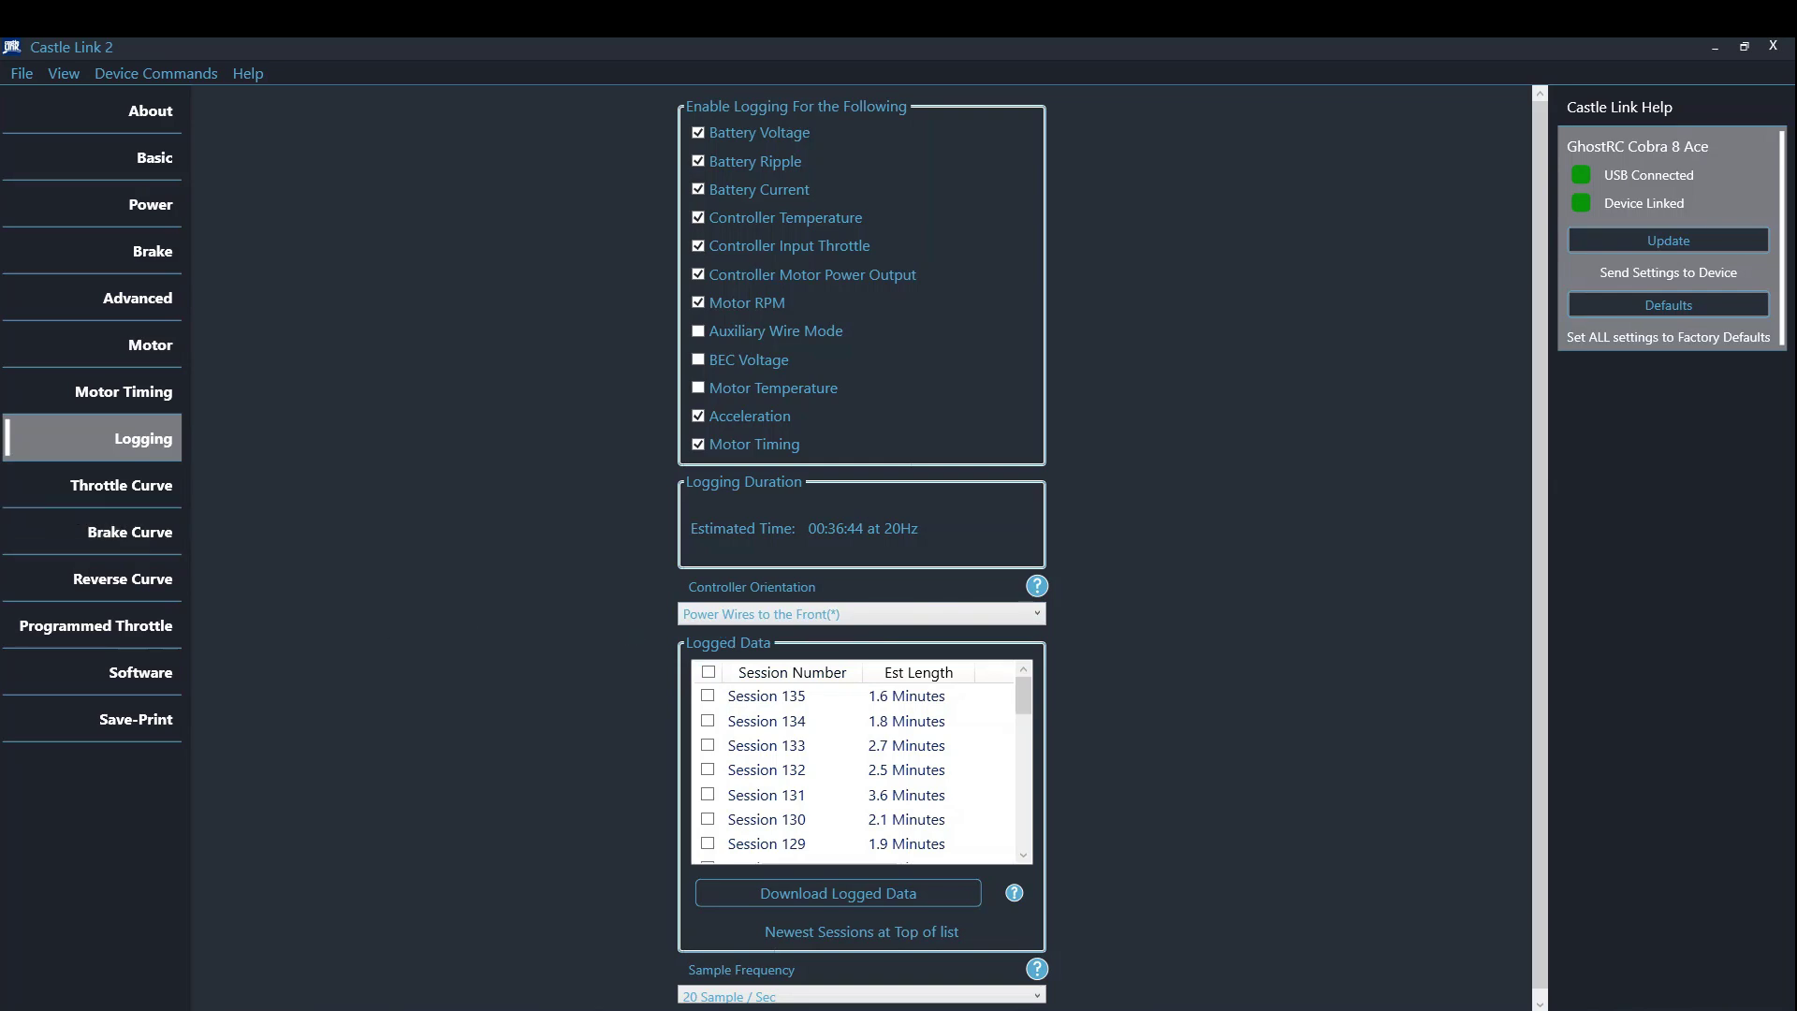
pyautogui.hotkey('alt', 'Tab')
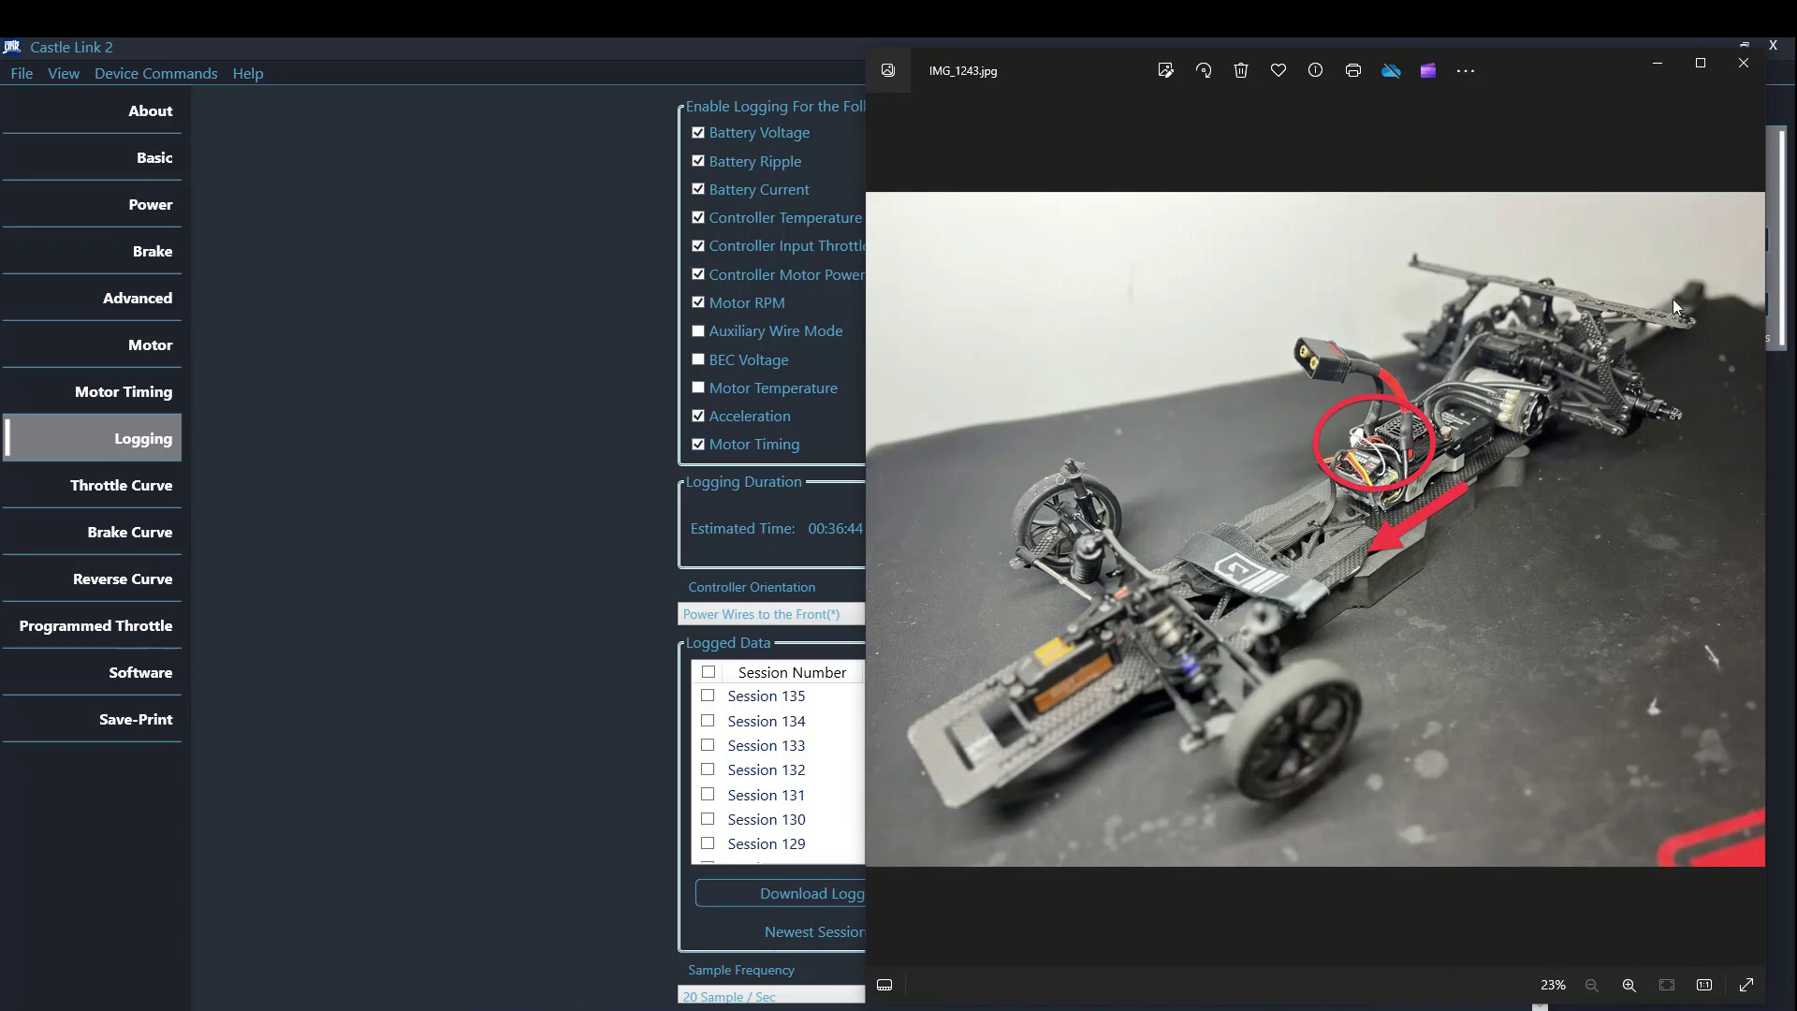
pyautogui.click(1743, 65)
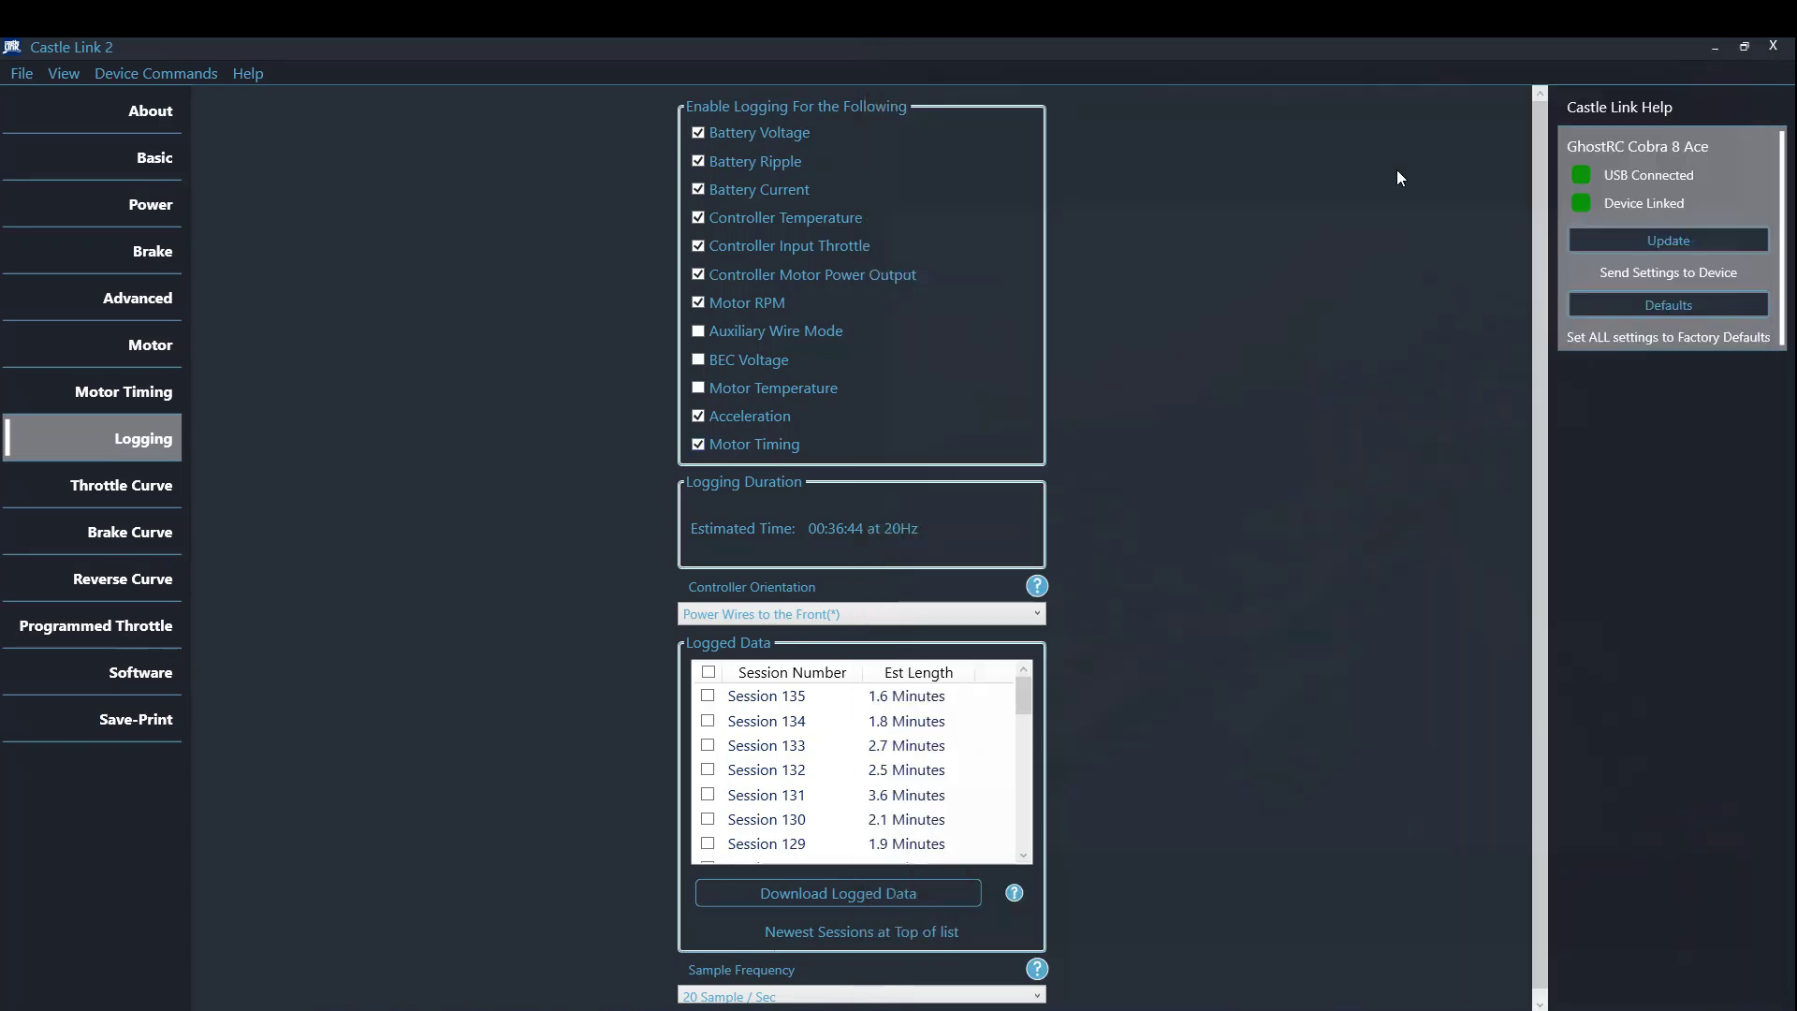
pyautogui.scroll(-1, 545, 608)
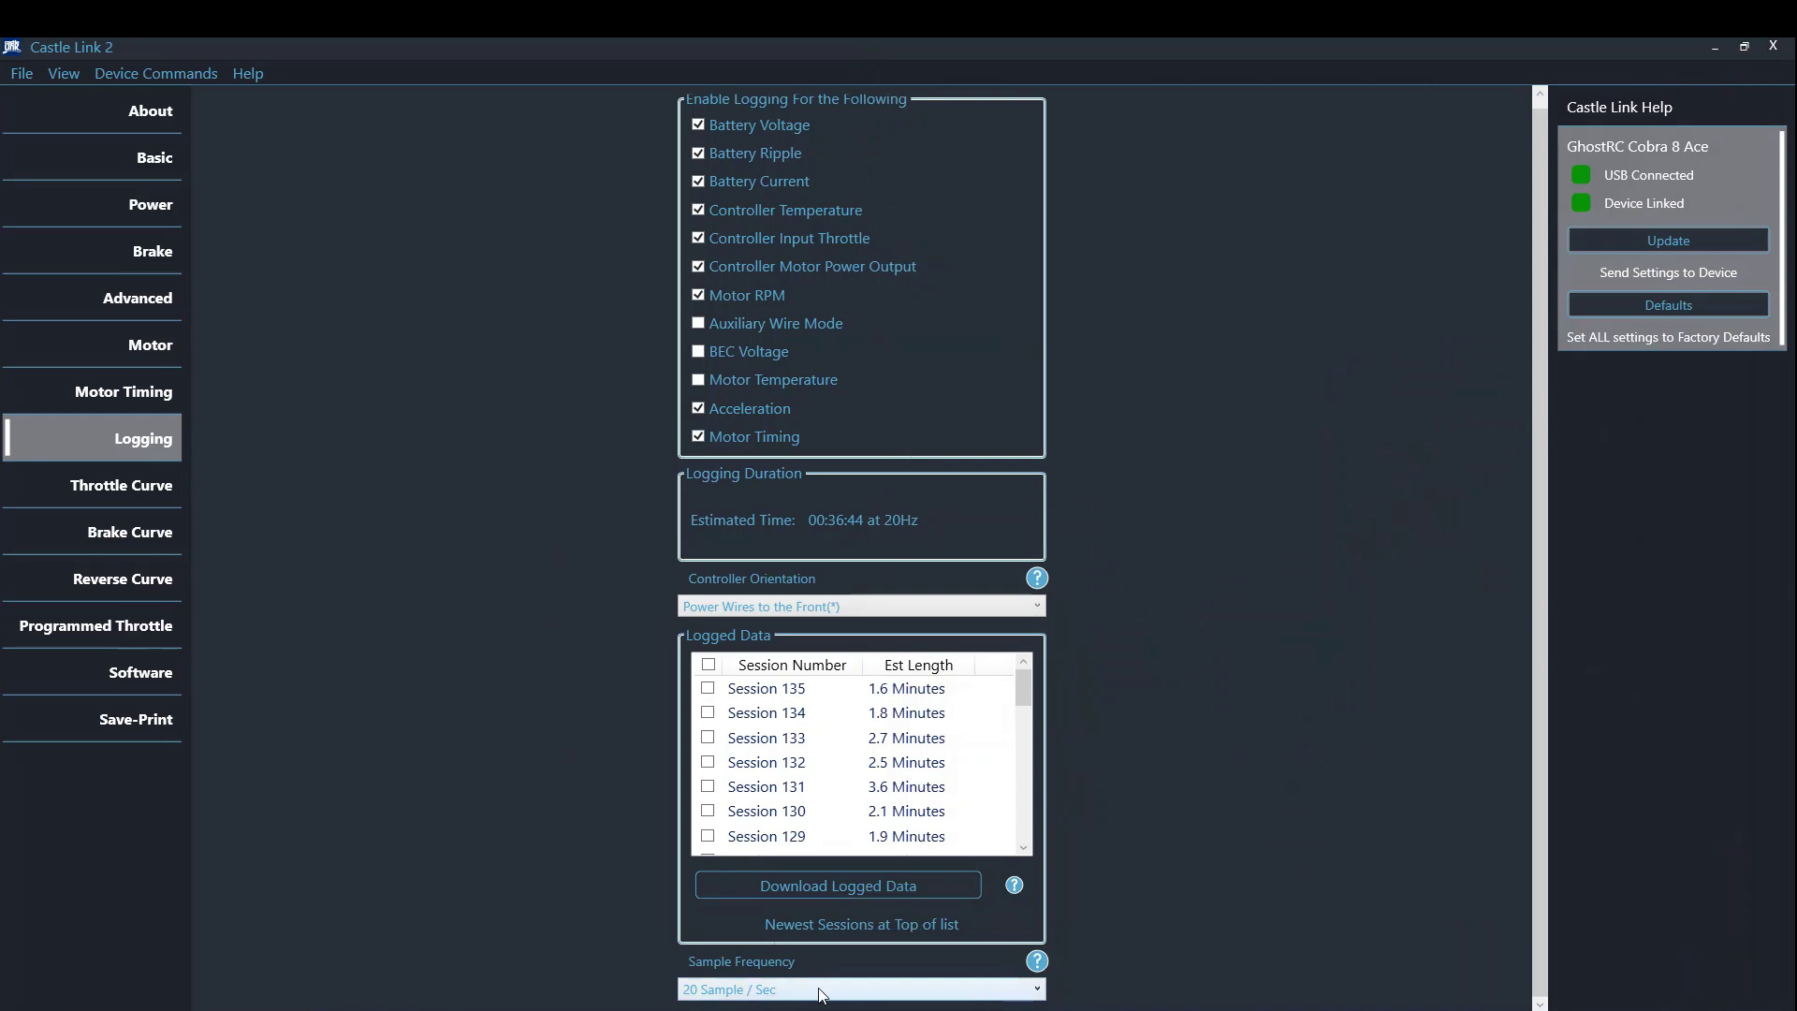
pyautogui.click(850, 994)
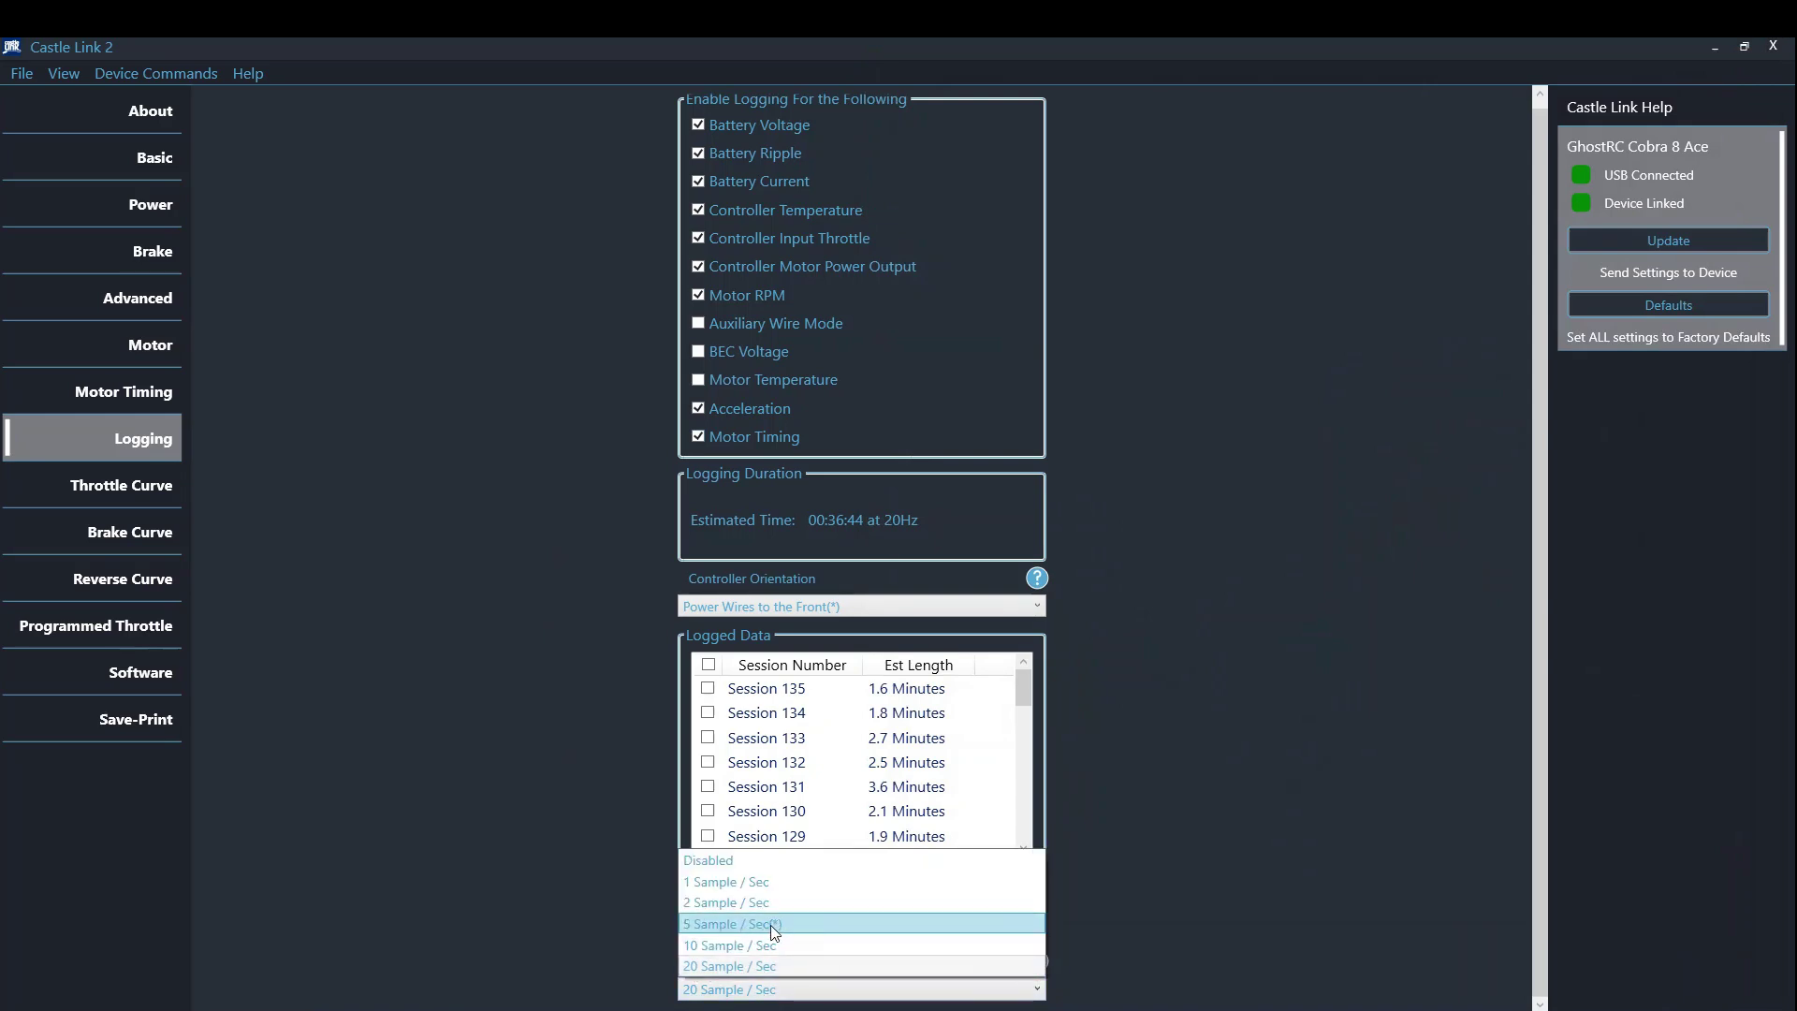
pyautogui.click(780, 968)
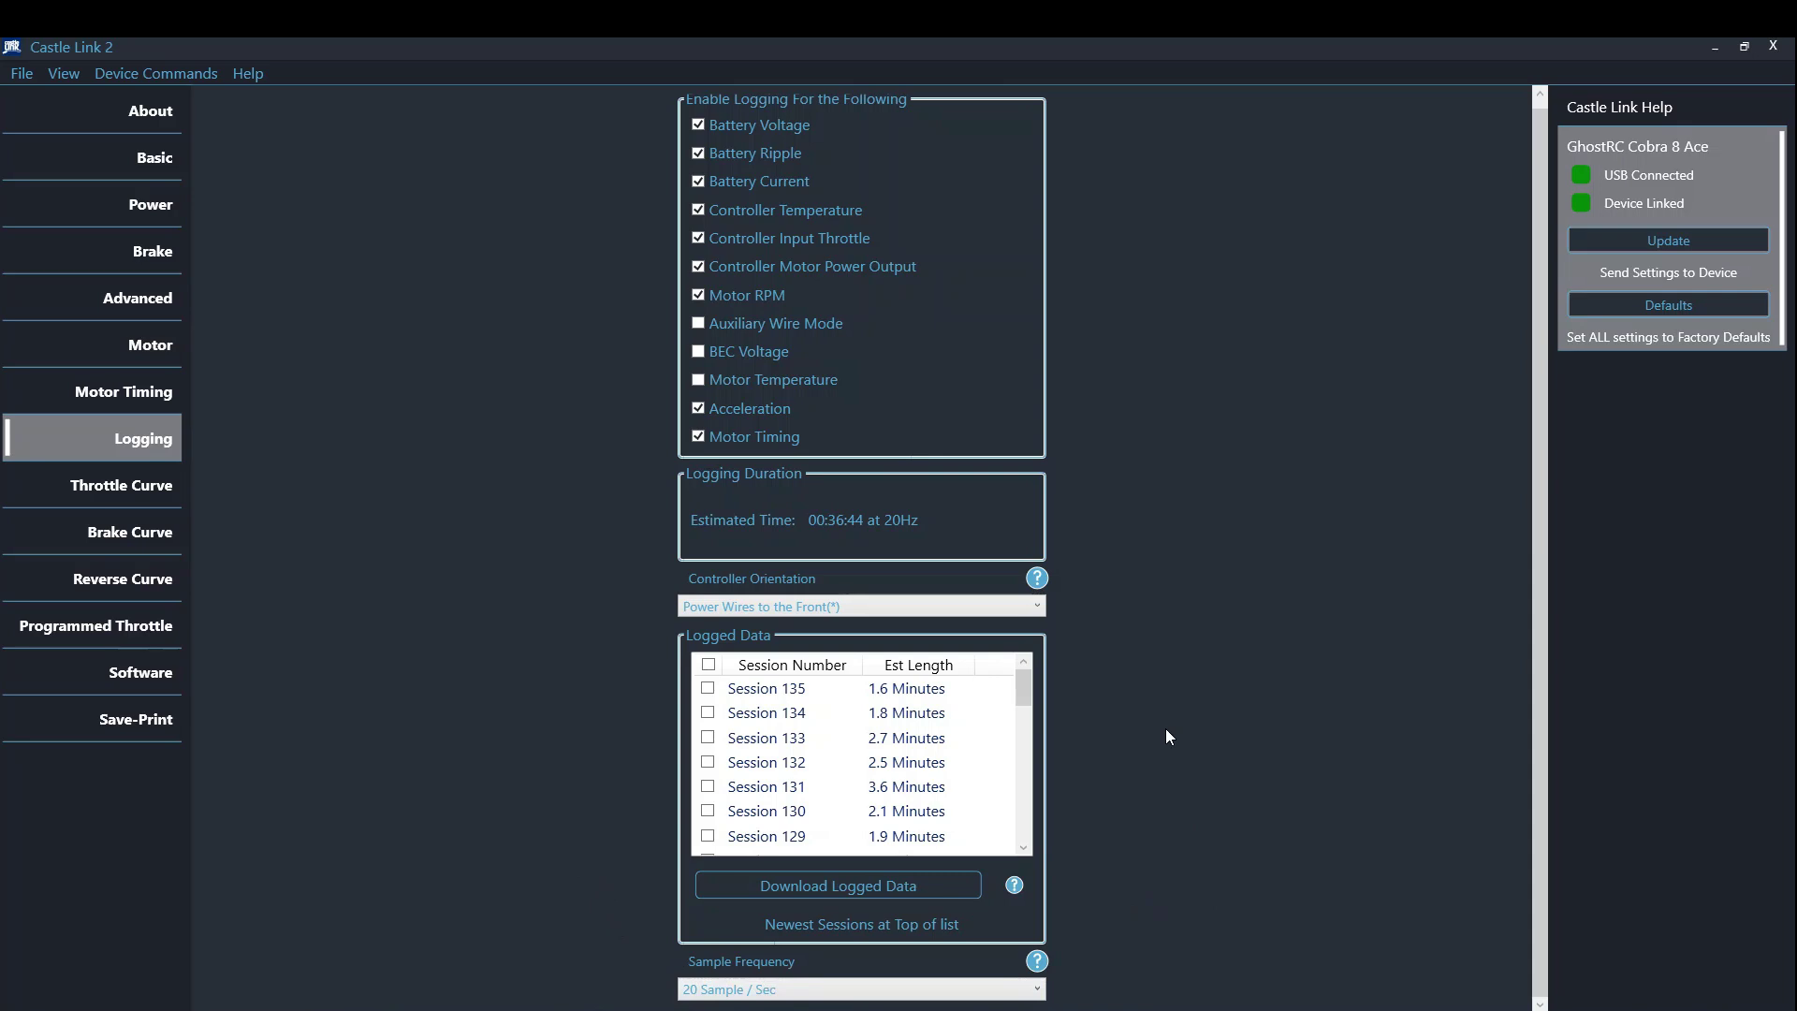
pyautogui.scroll(1, 1119, 670)
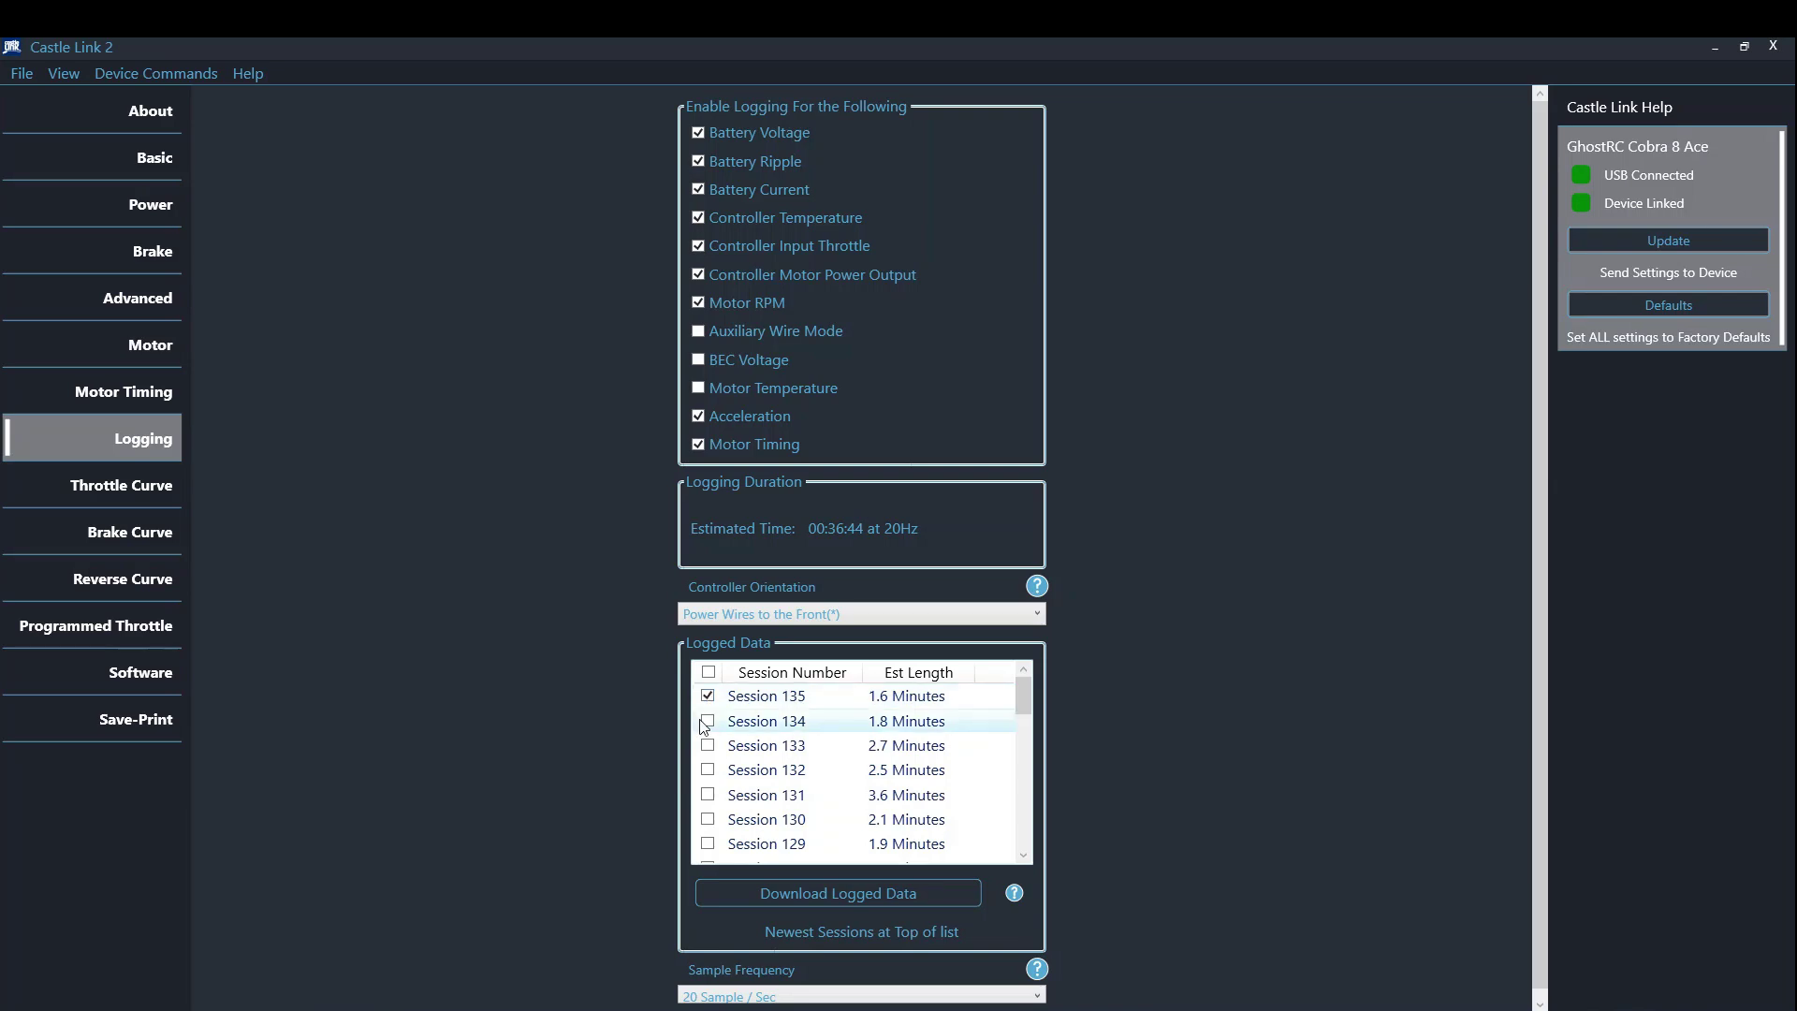
# Mark Sessions 134 and 133 alongside 135 and download the marked logged sessions
pyautogui.click(707, 720)
pyautogui.click(707, 745)
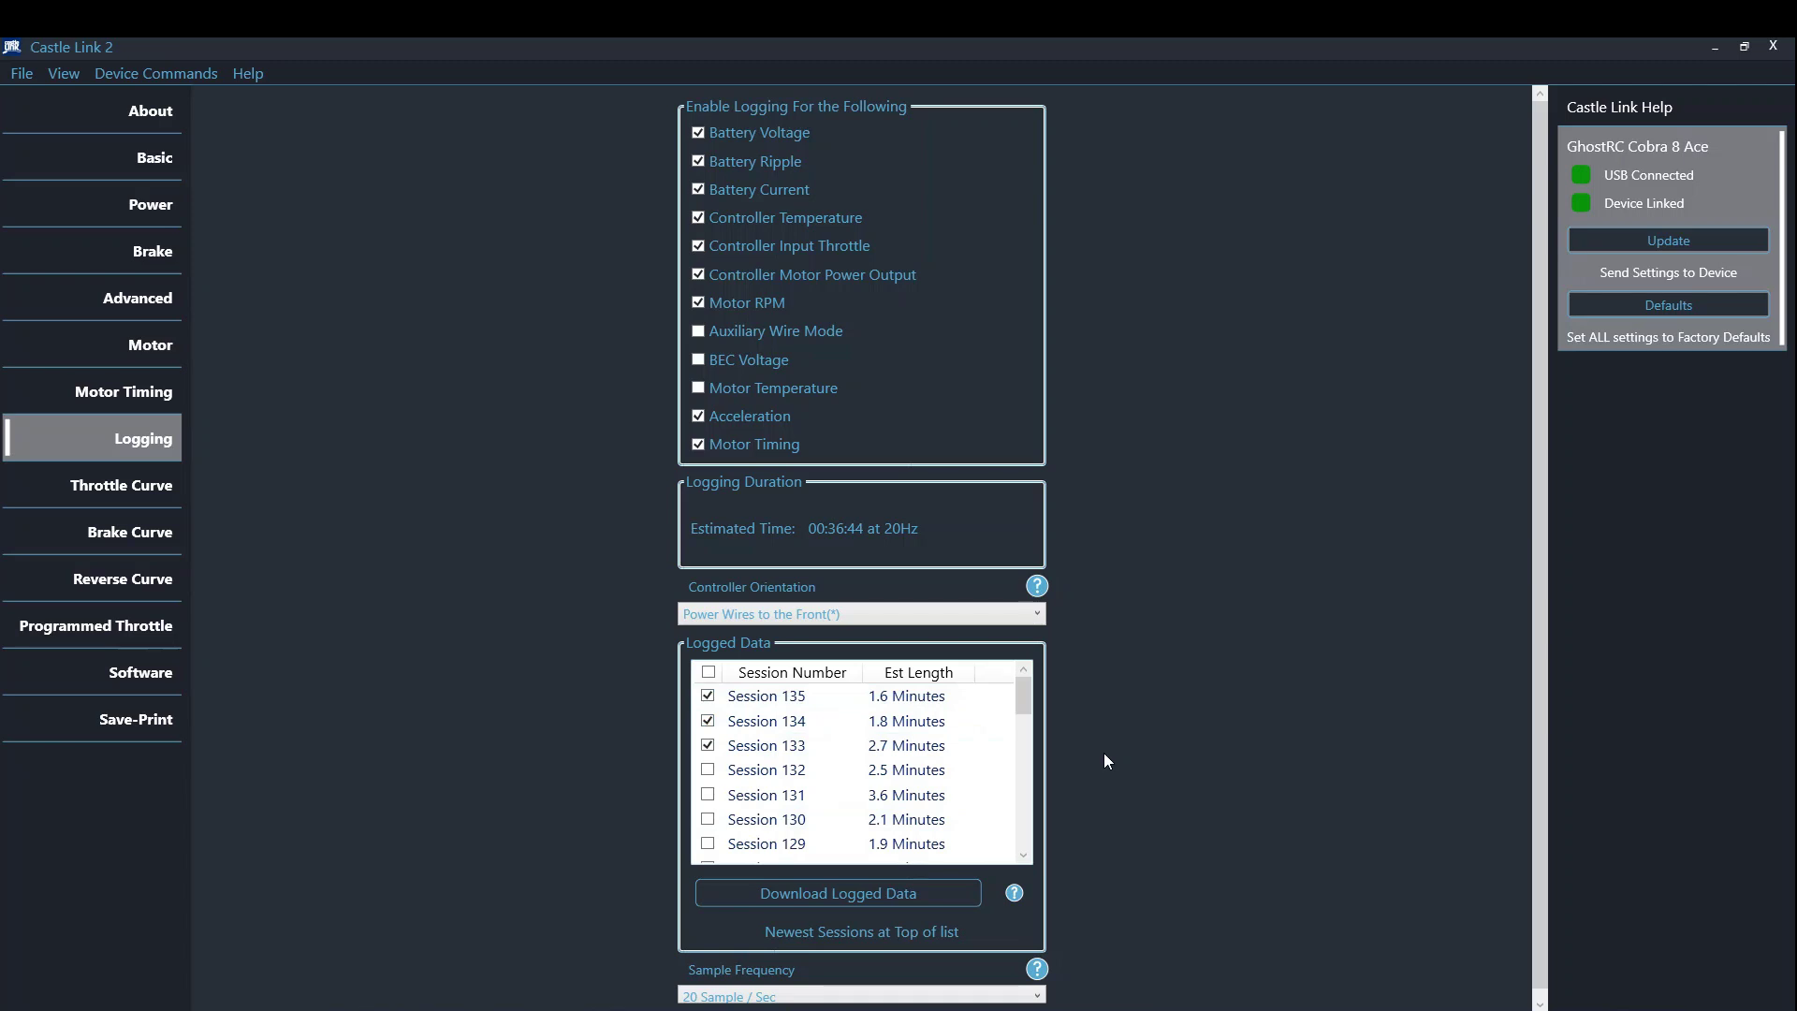
pyautogui.click(854, 896)
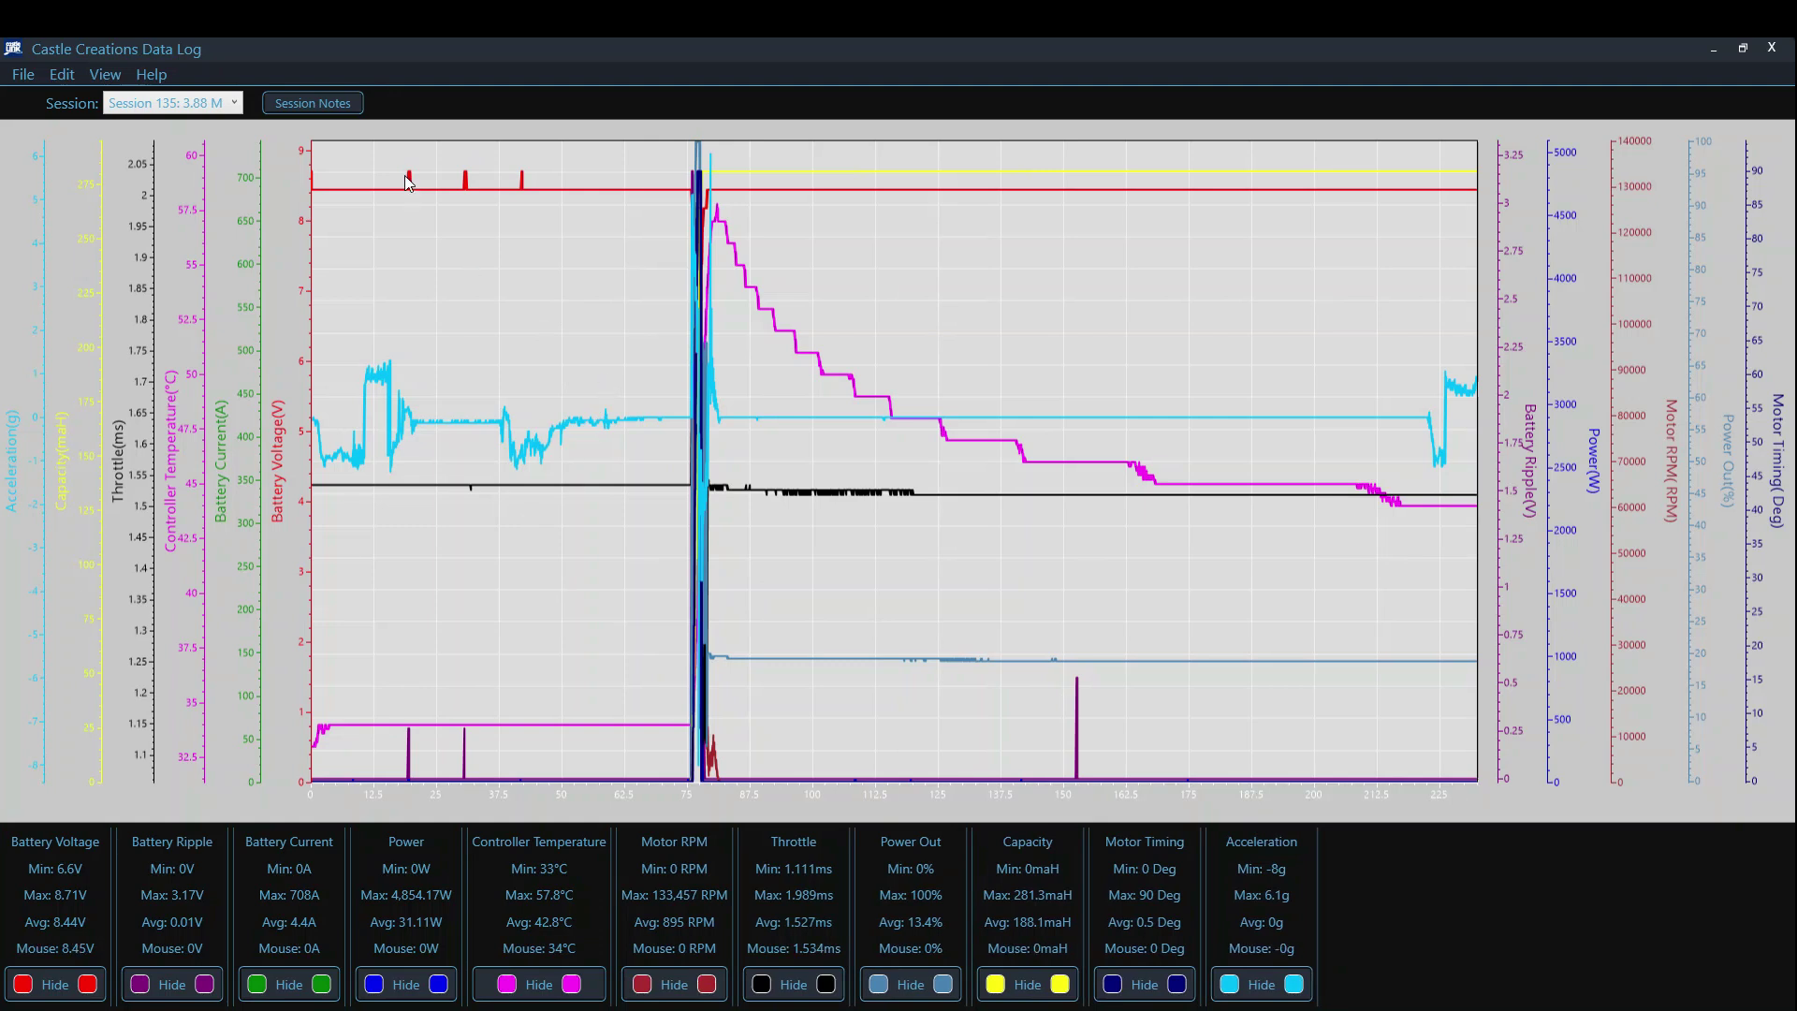
# Switch the graph between Sessions 133, 134 and 135, finishing on Session 133
pyautogui.click(236, 104)
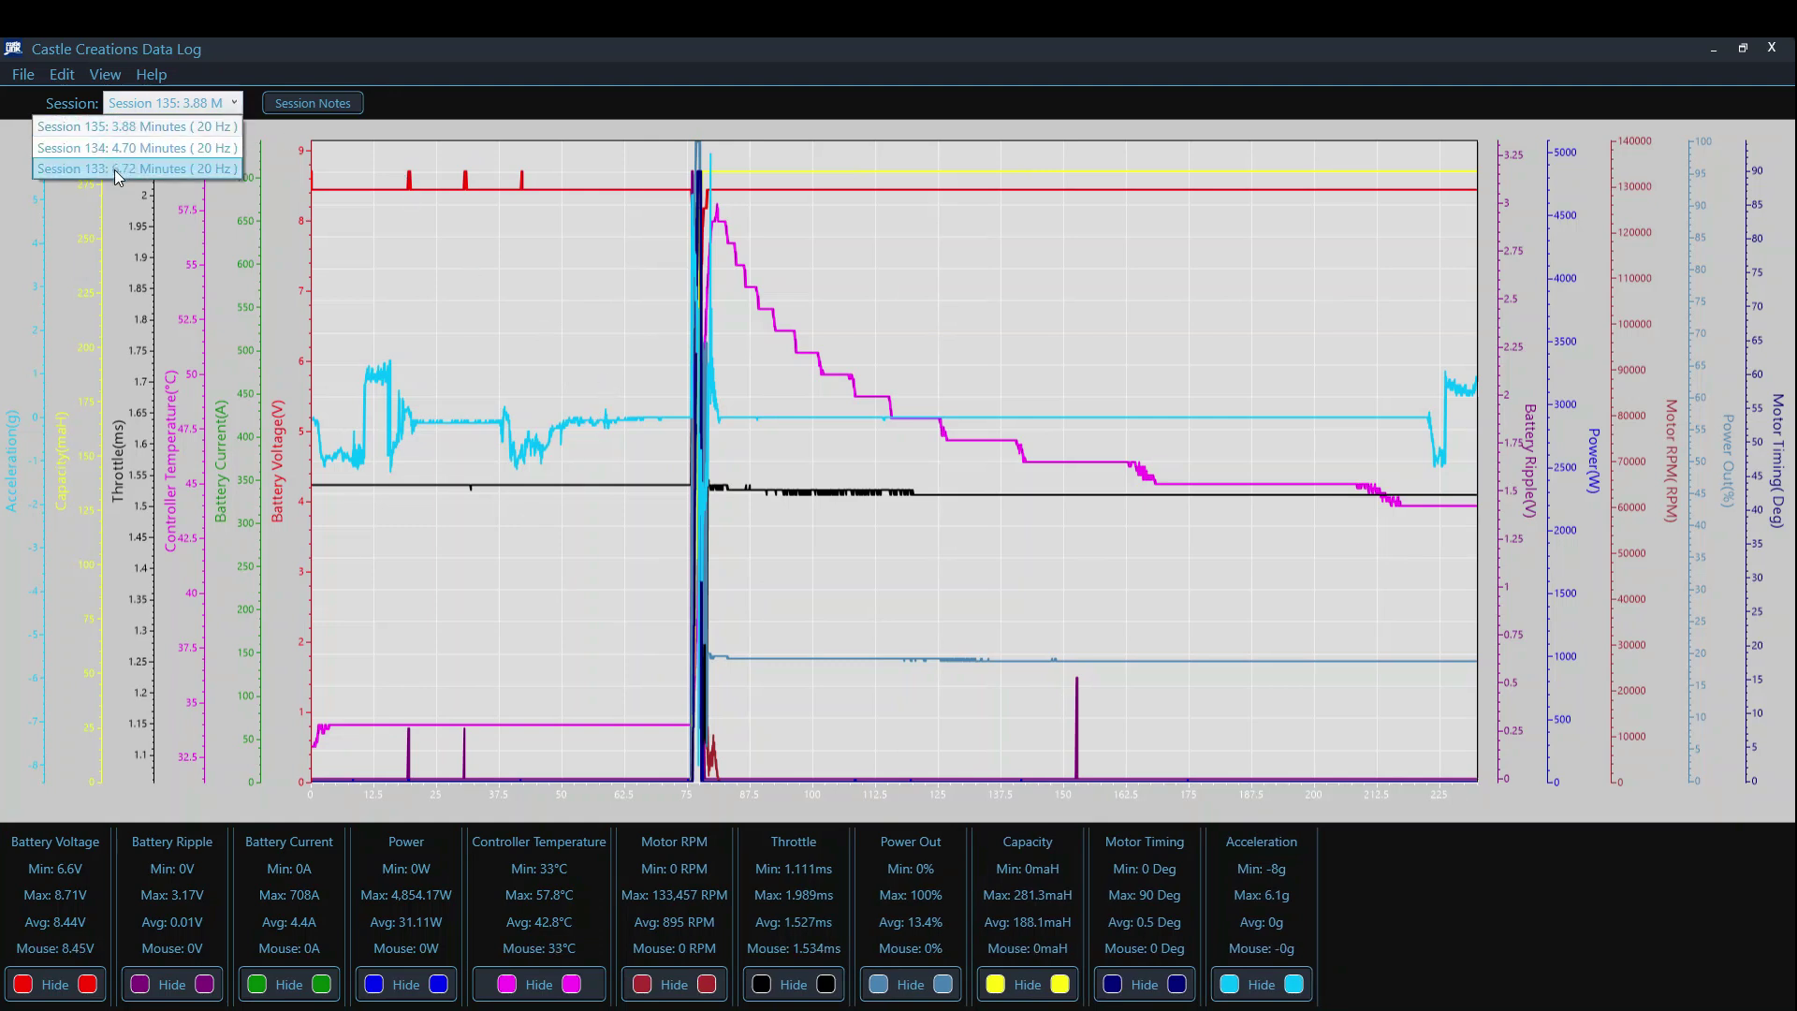
pyautogui.click(118, 178)
pyautogui.click(234, 104)
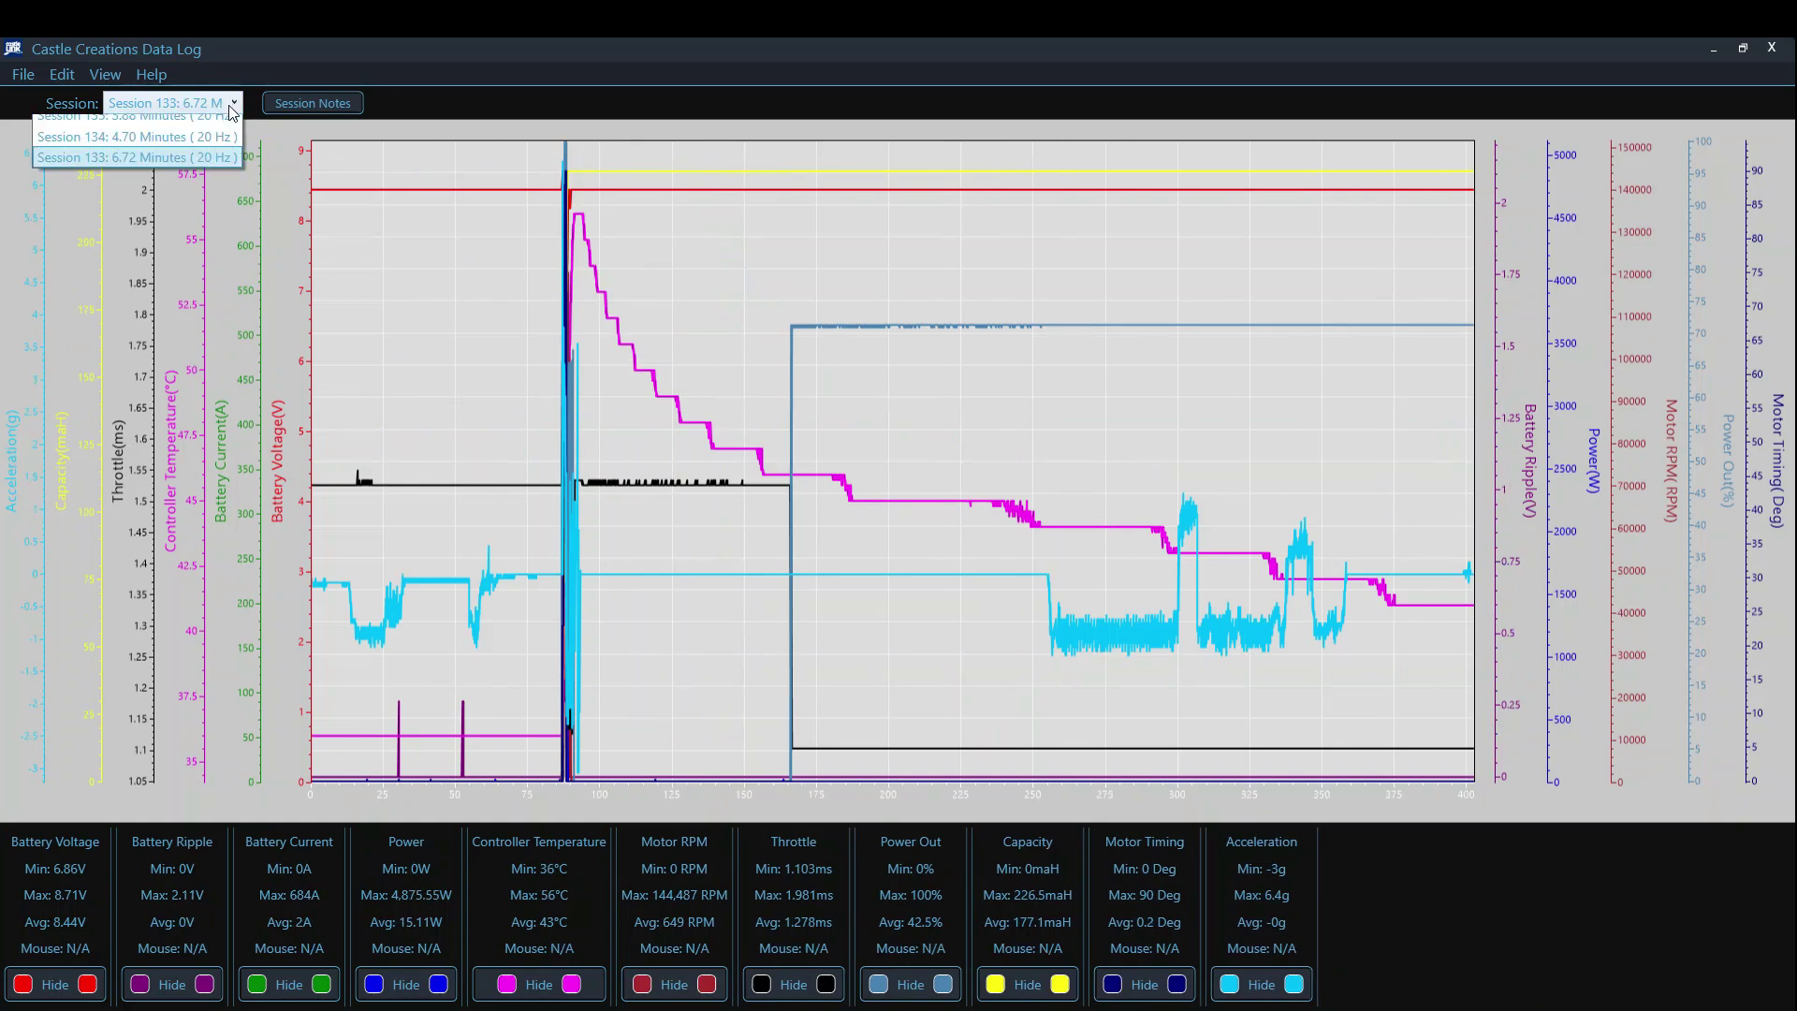
pyautogui.click(164, 167)
pyautogui.press('Up')
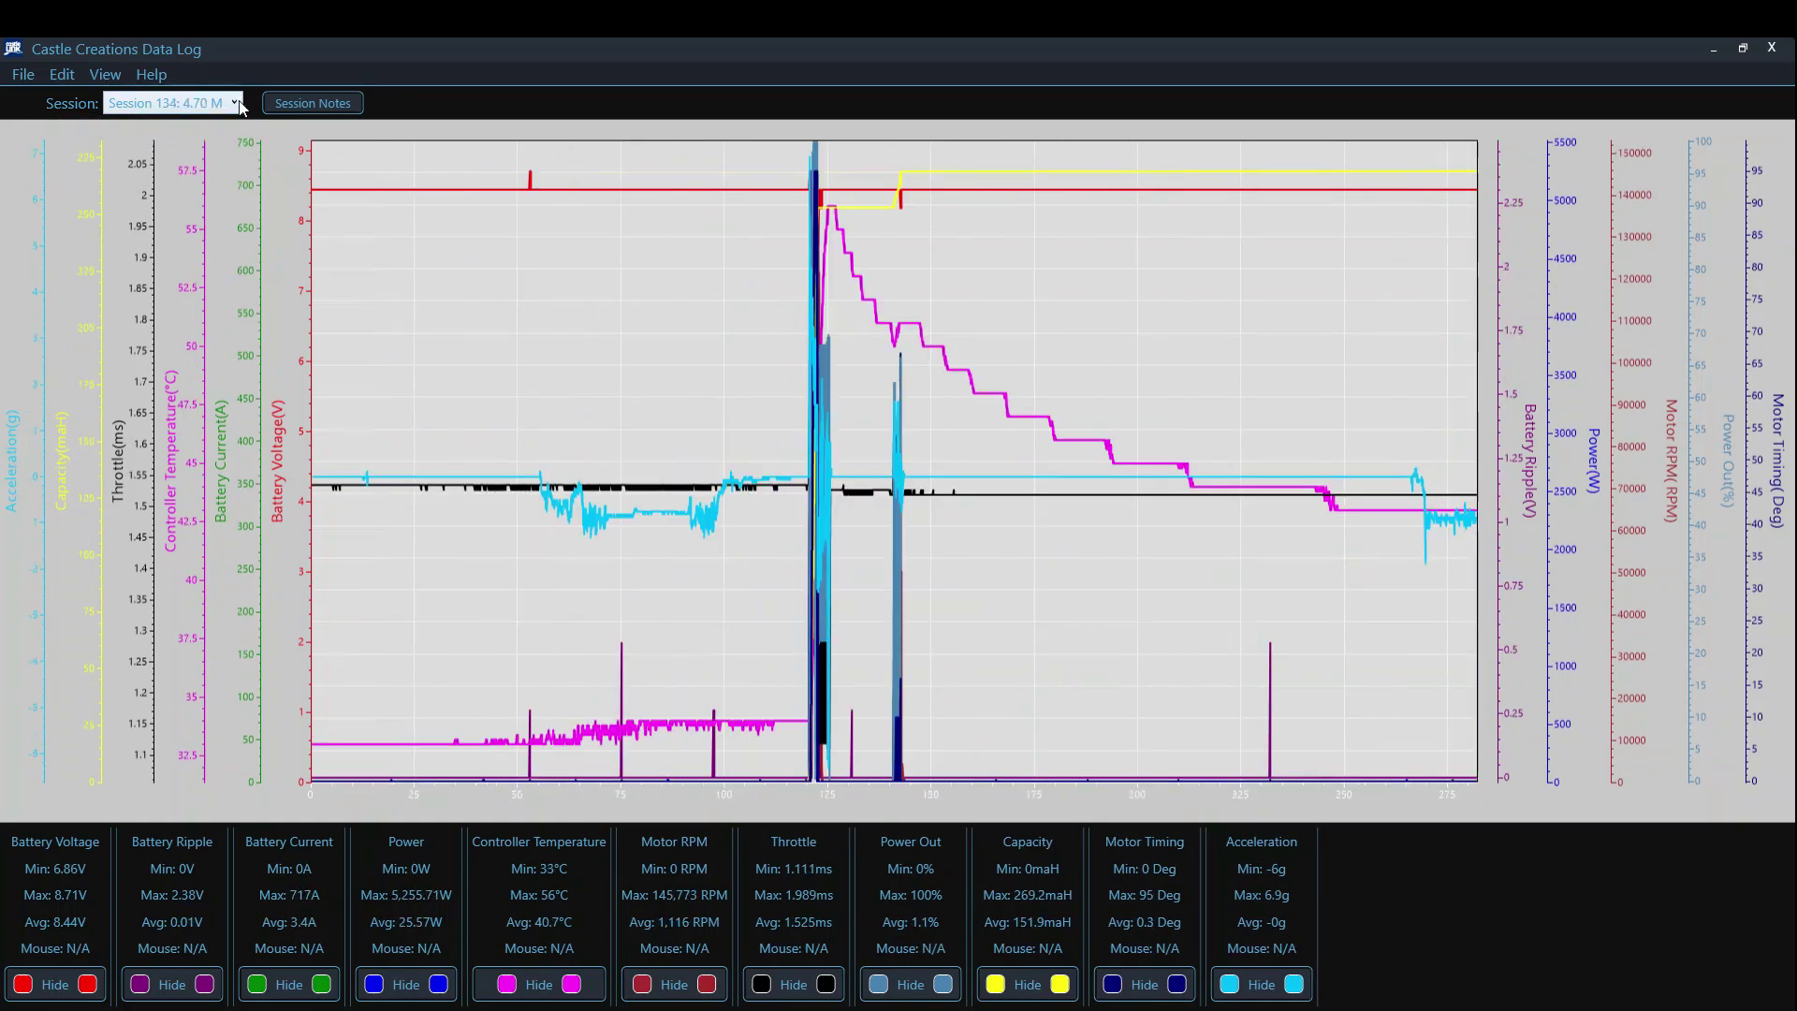
pyautogui.click(234, 103)
pyautogui.click(187, 126)
pyautogui.click(233, 103)
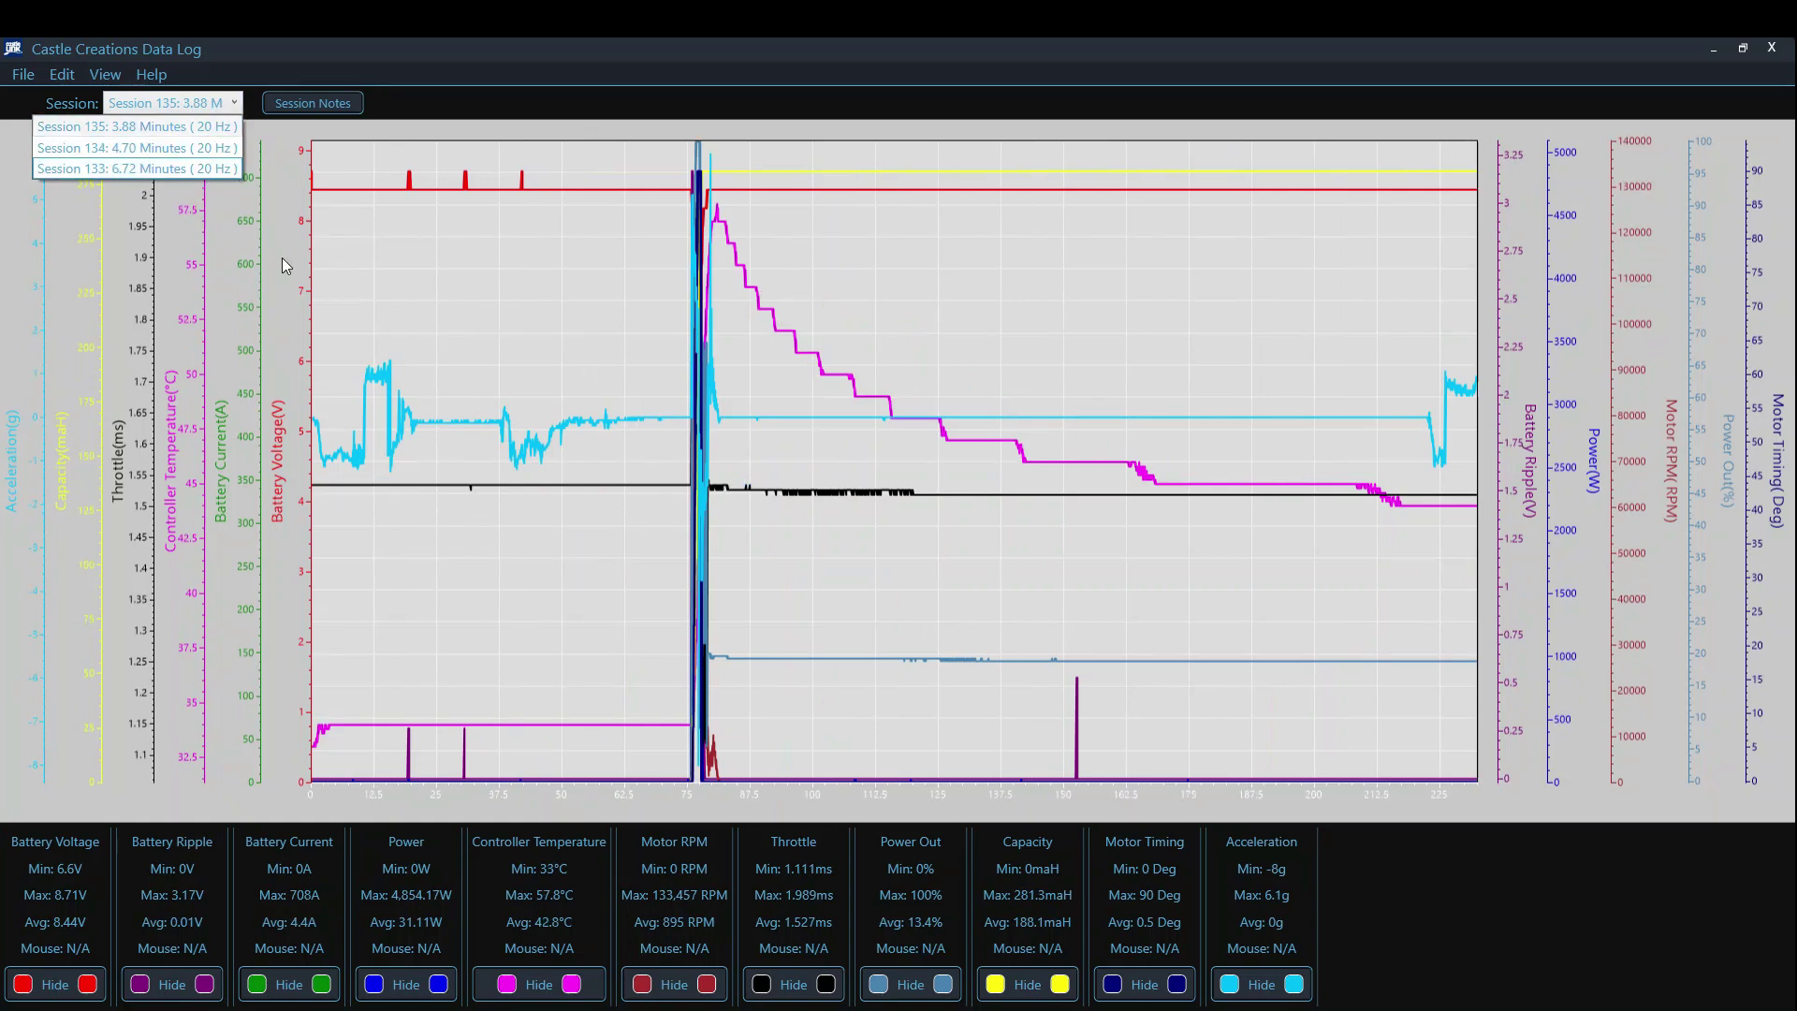
pyautogui.click(140, 168)
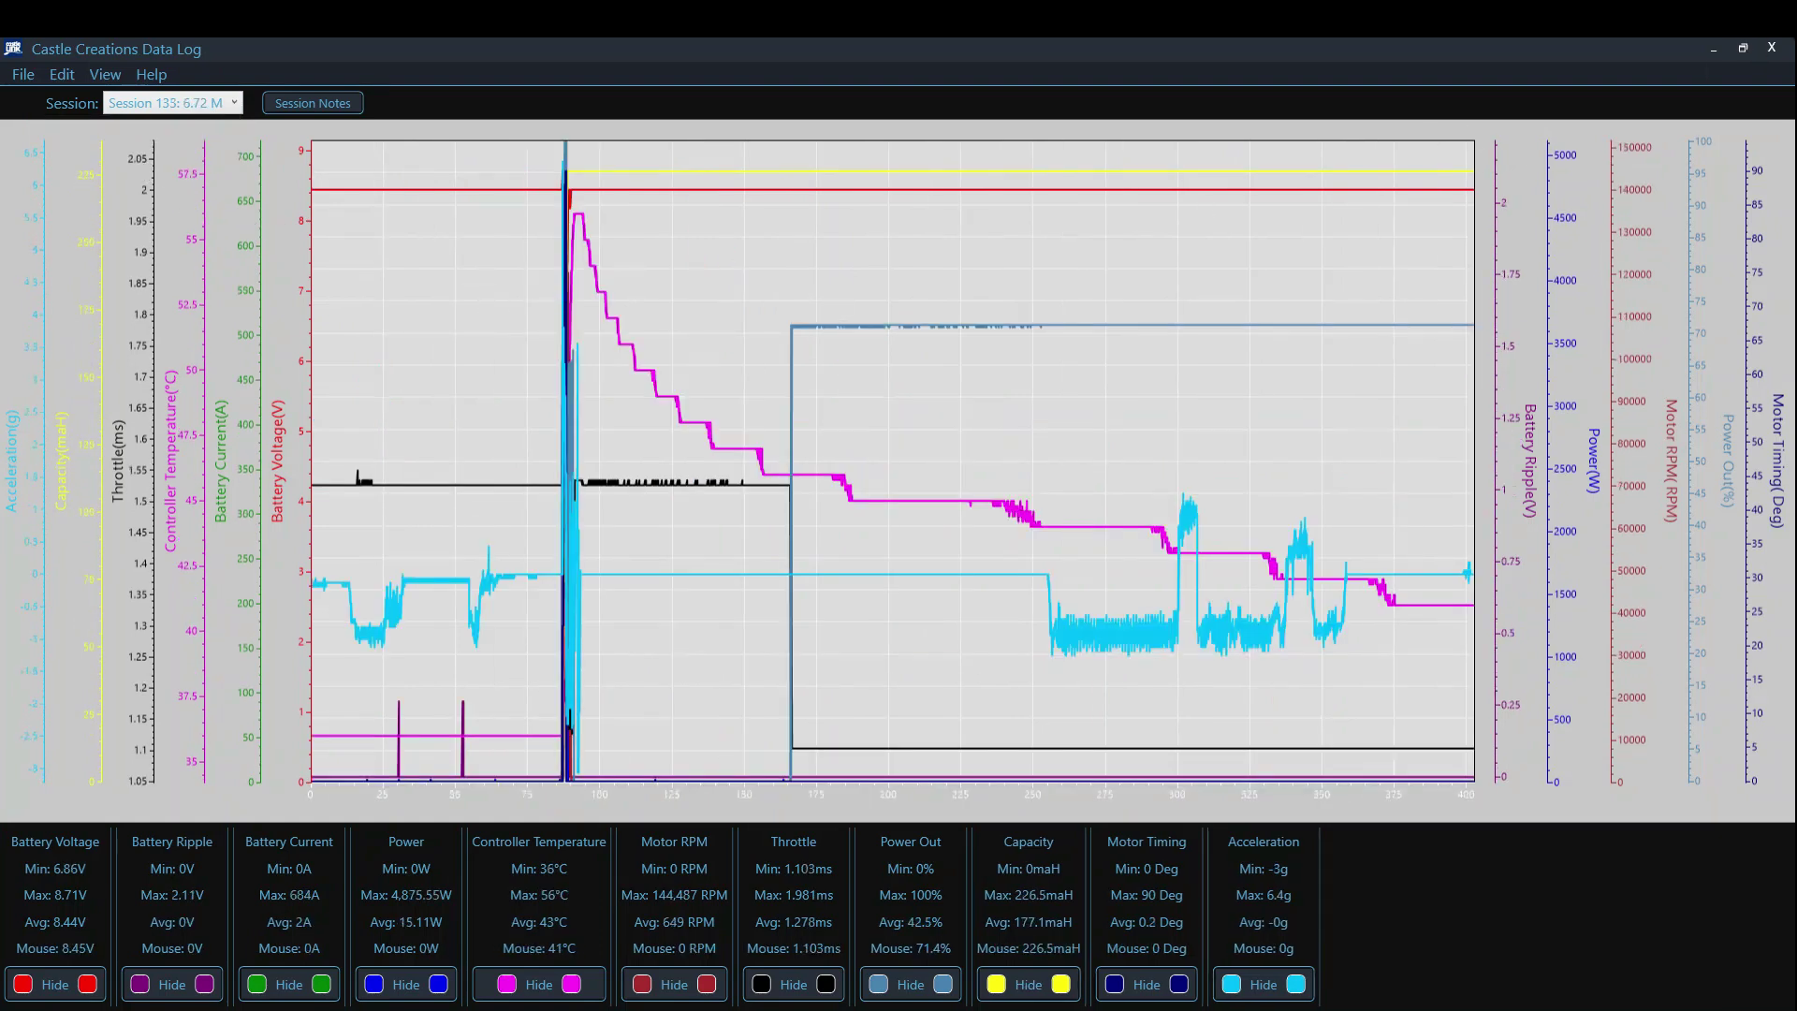
# Exit the Data Log, unmark Sessions 134 and 135, and download Session 133 alone
pyautogui.click(1772, 47)
pyautogui.click(452, 393)
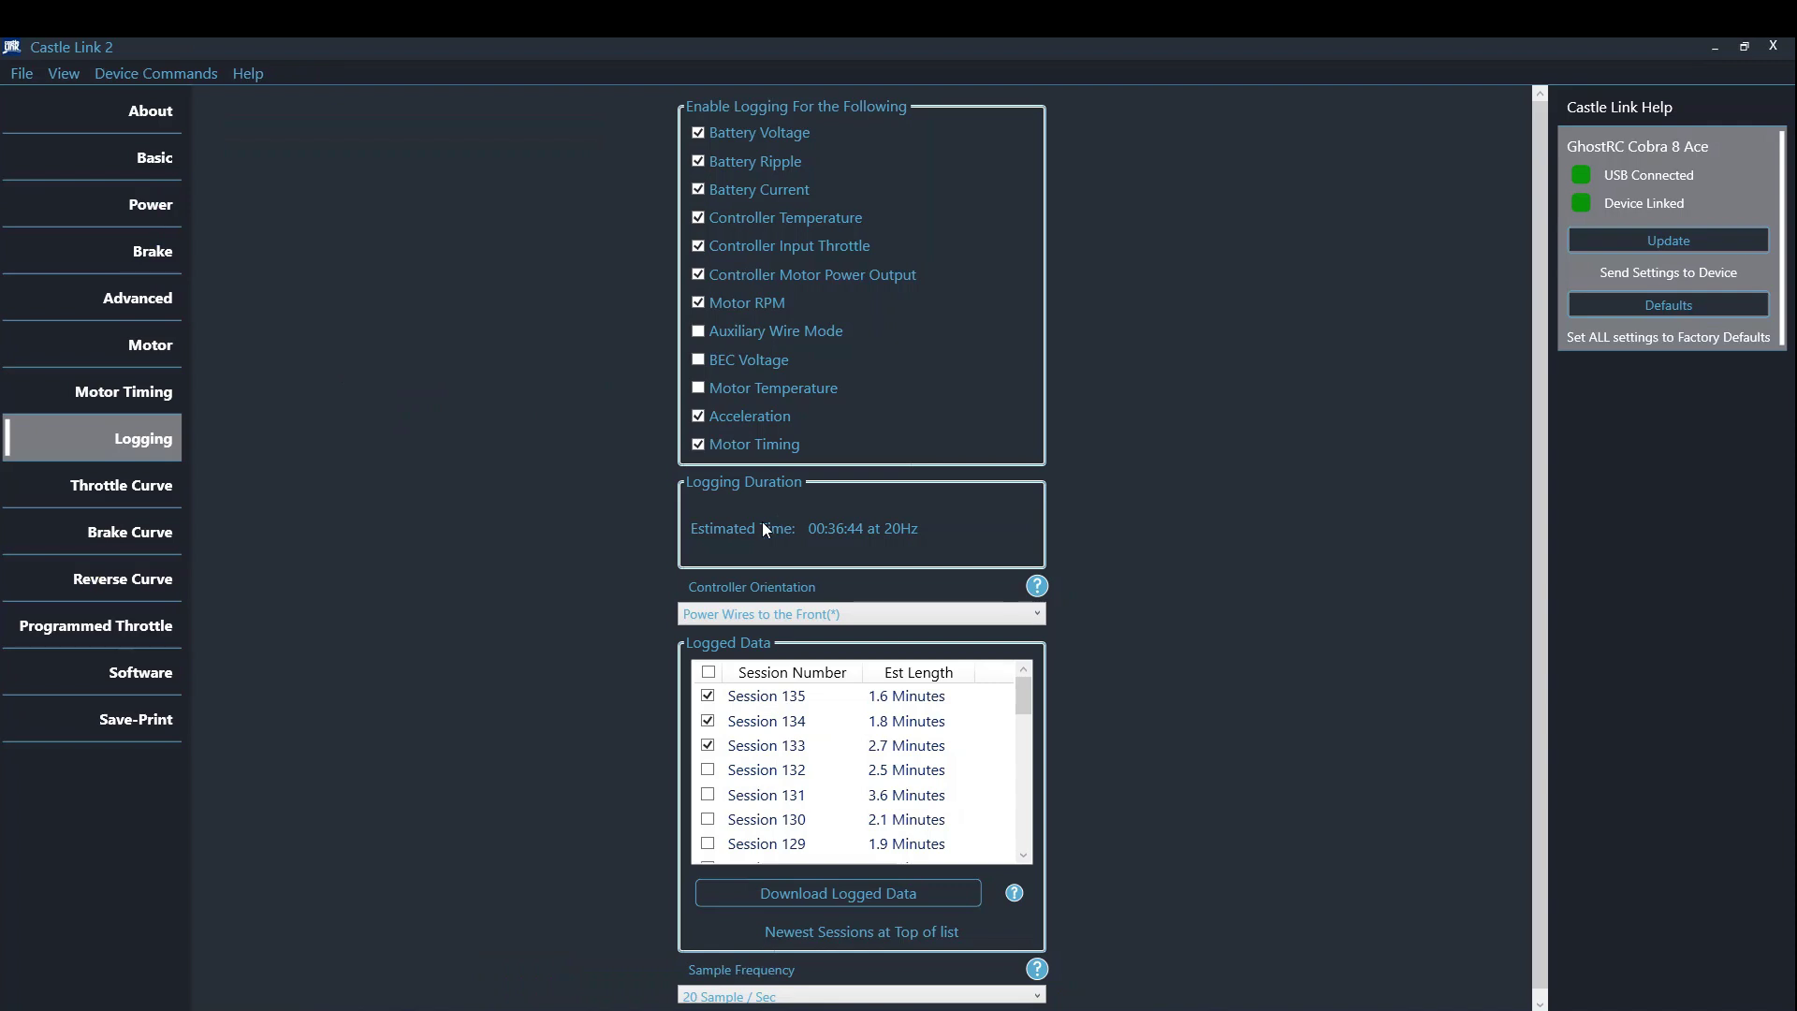
pyautogui.click(707, 745)
pyautogui.click(707, 720)
pyautogui.click(708, 695)
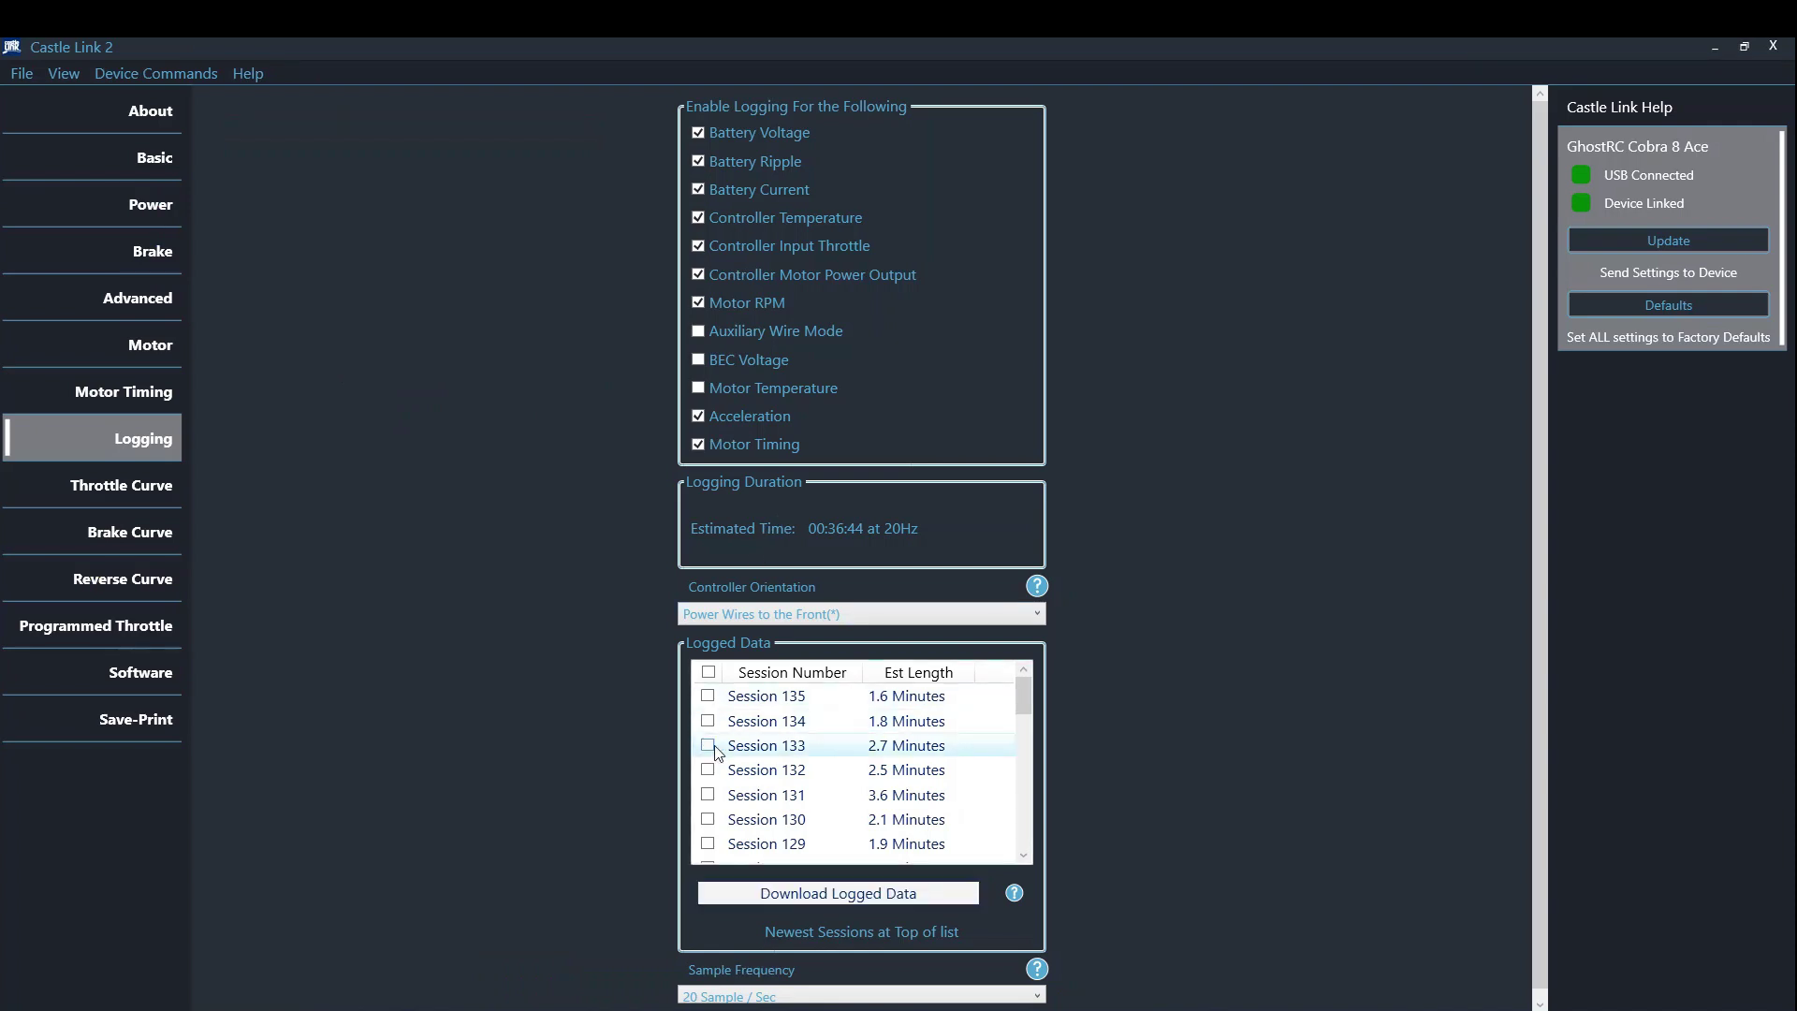
pyautogui.click(708, 745)
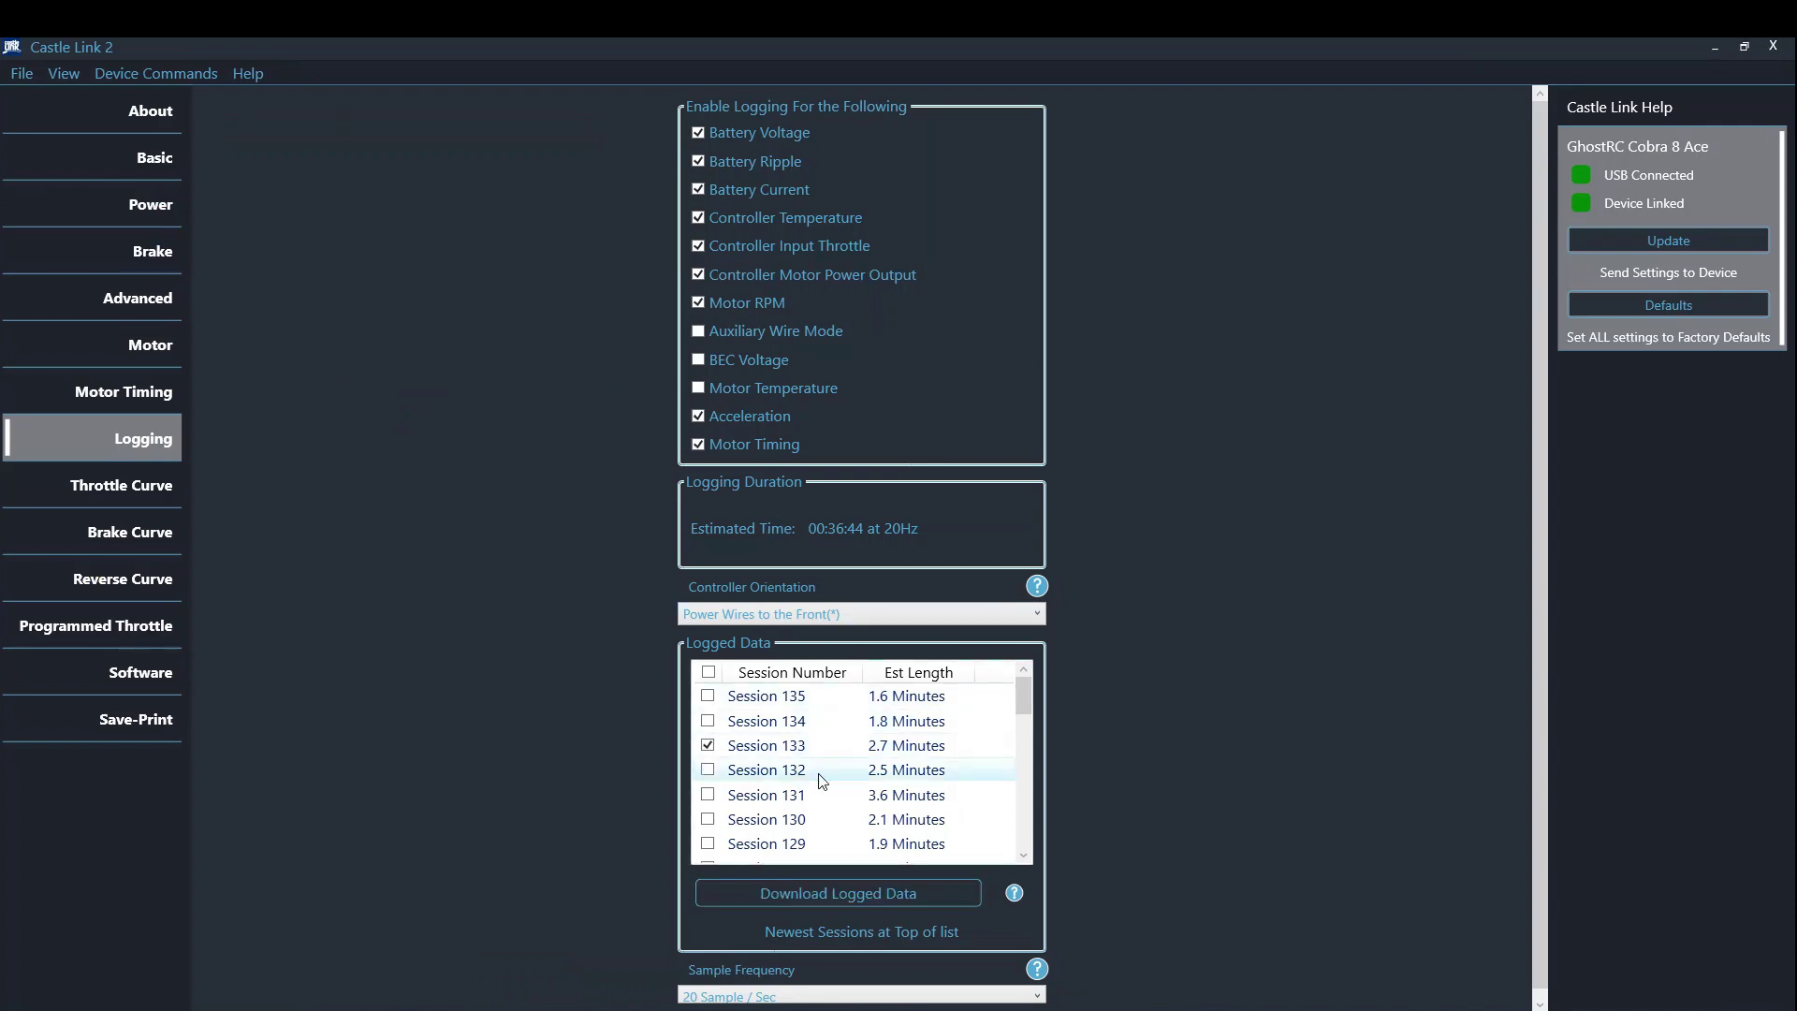
pyautogui.click(845, 895)
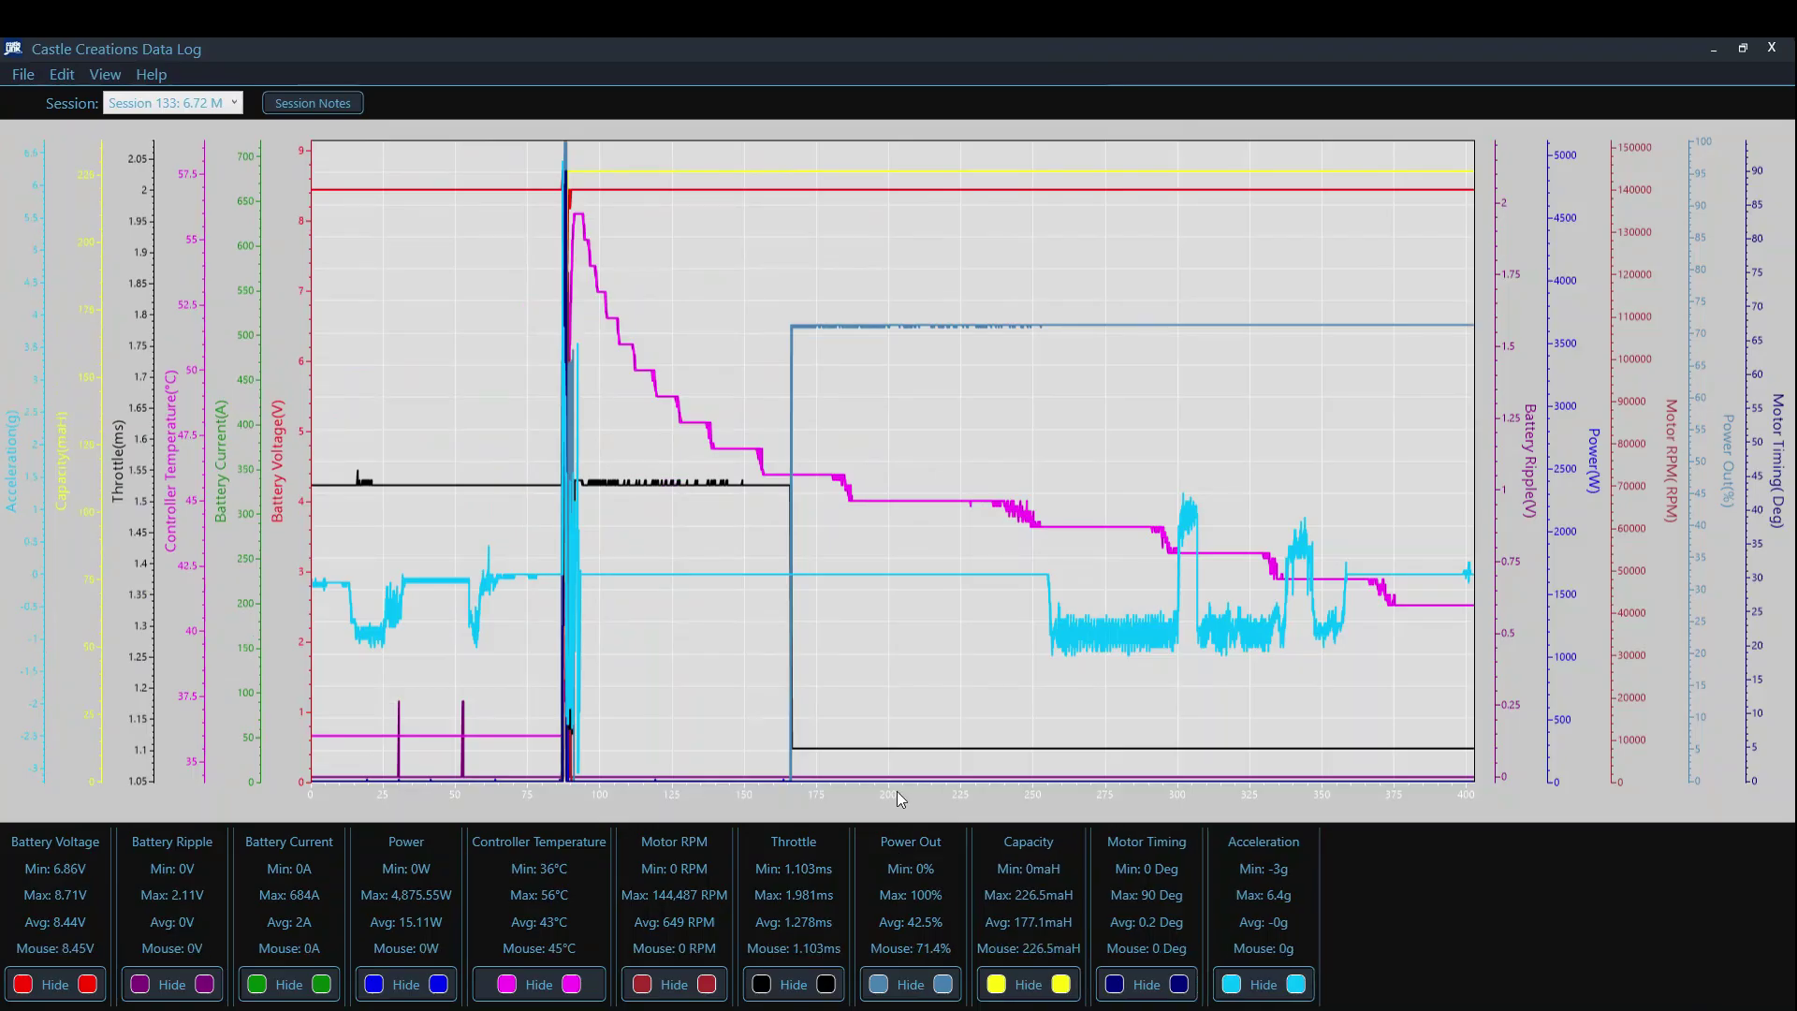
# Zoom the Session 133 time axis in and out, then bring up the mouse-wheel illustration
pyautogui.scroll(3, 558, 499)
pyautogui.scroll(2, 580, 496)
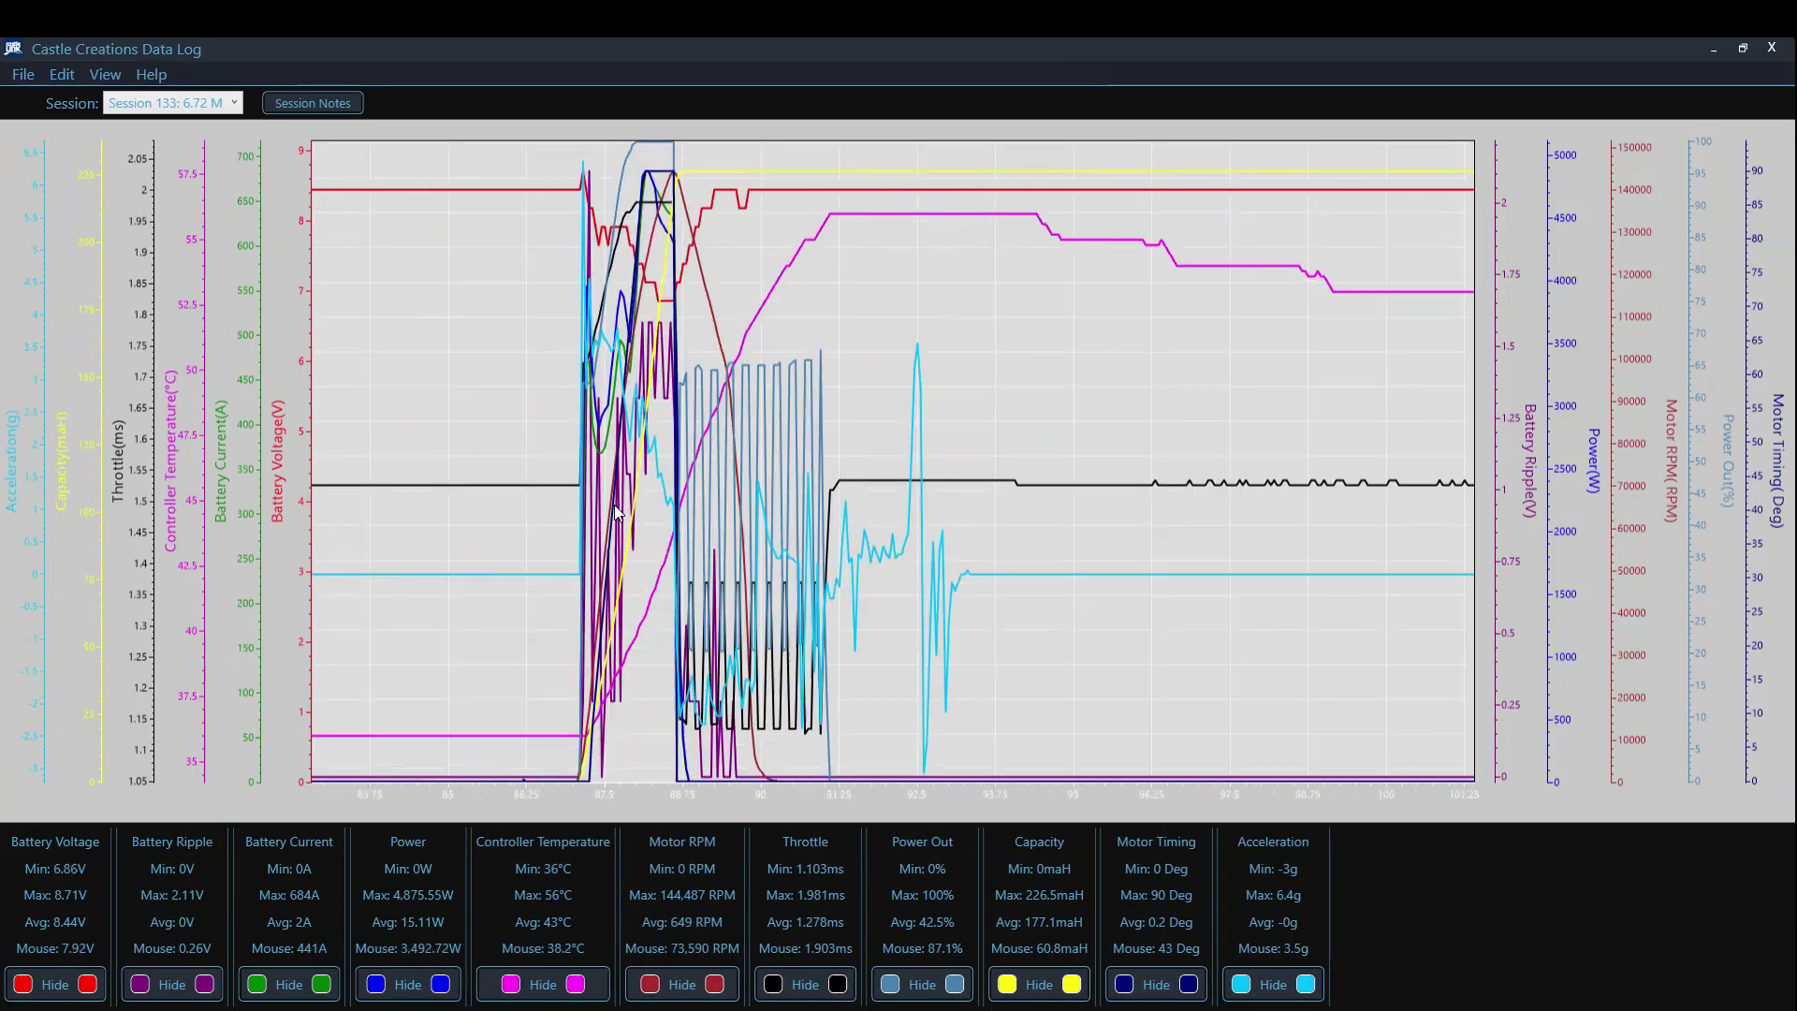
pyautogui.scroll(2, 617, 514)
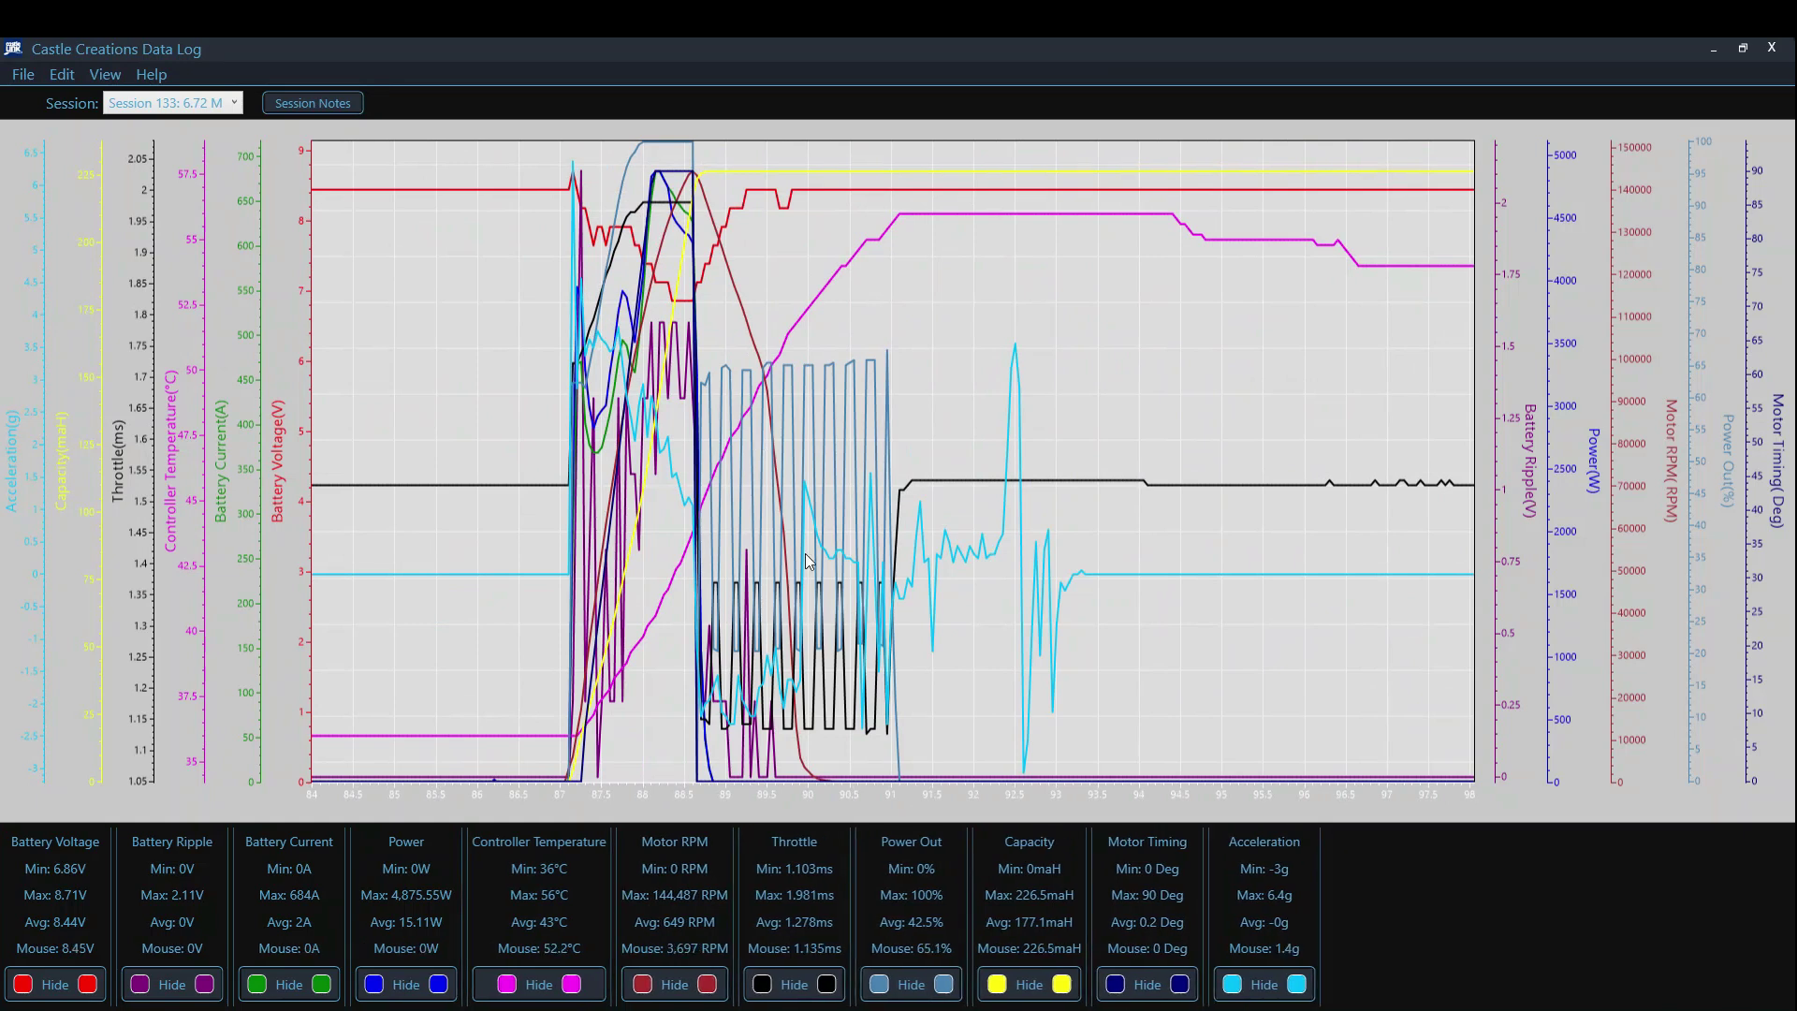
pyautogui.scroll(-5, 811, 546)
pyautogui.scroll(-3, 701, 477)
pyautogui.scroll(2, 689, 468)
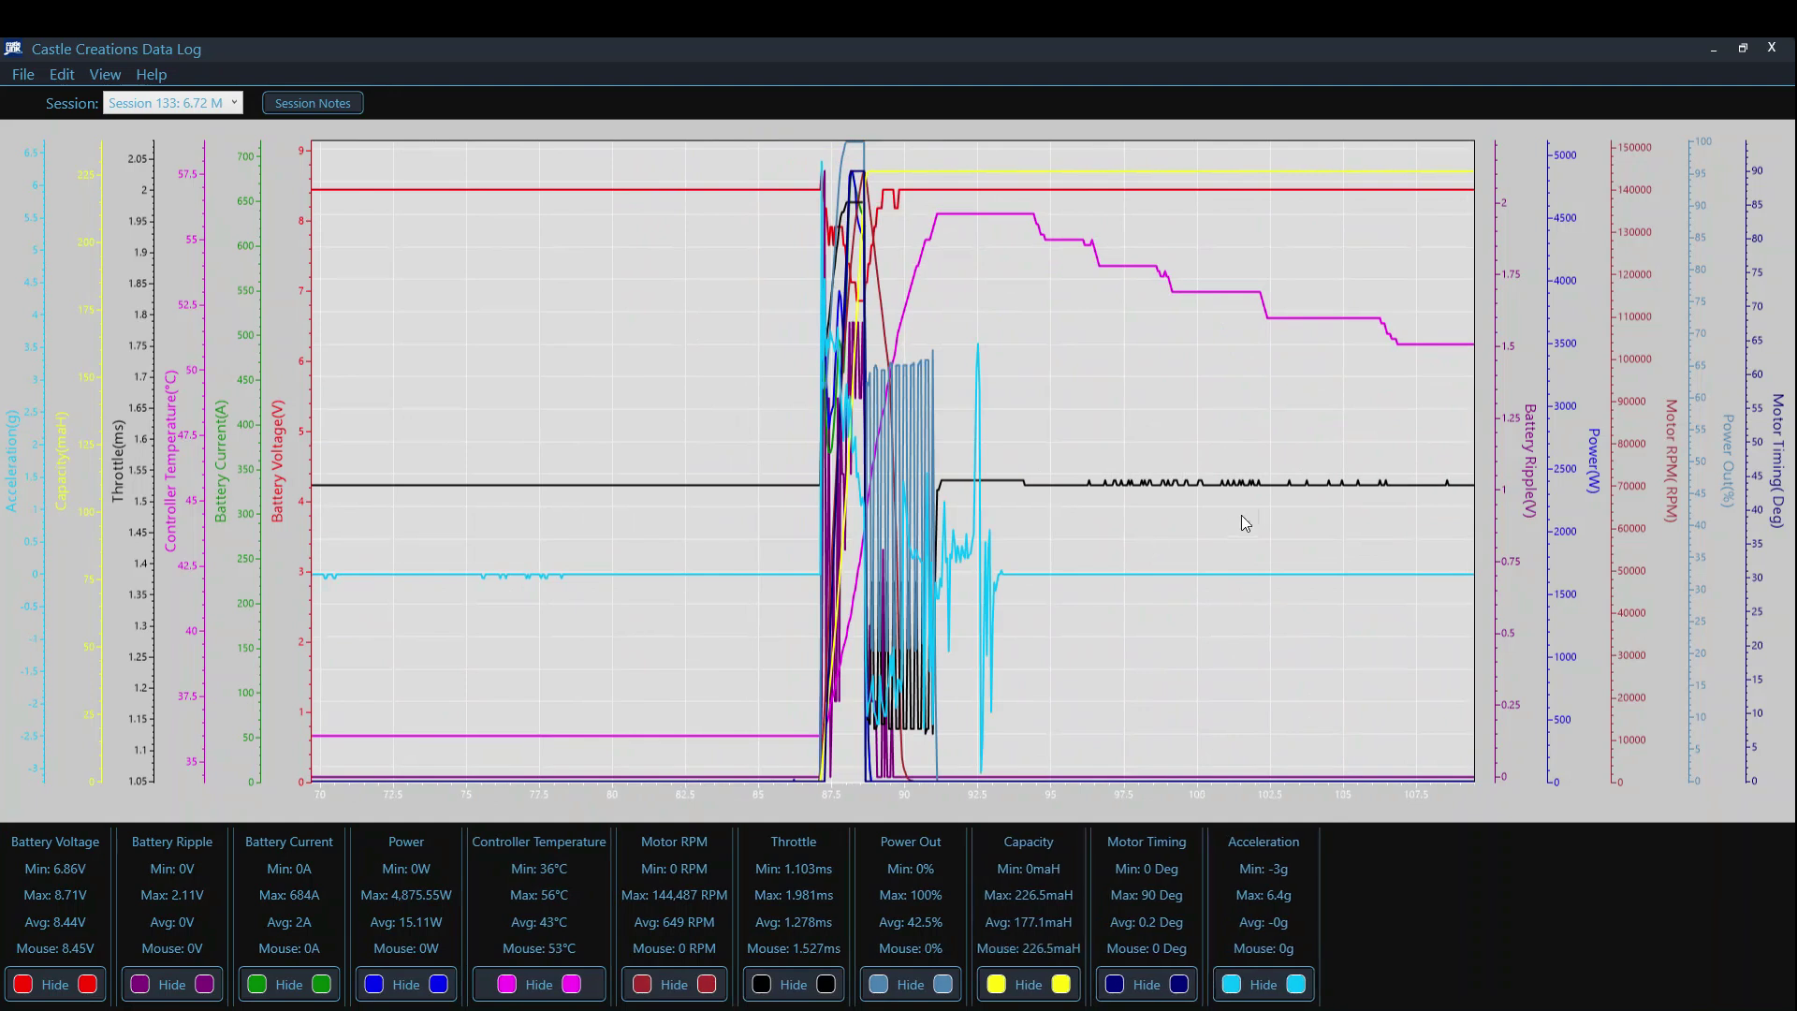
pyautogui.hotkey('alt', 'Tab')
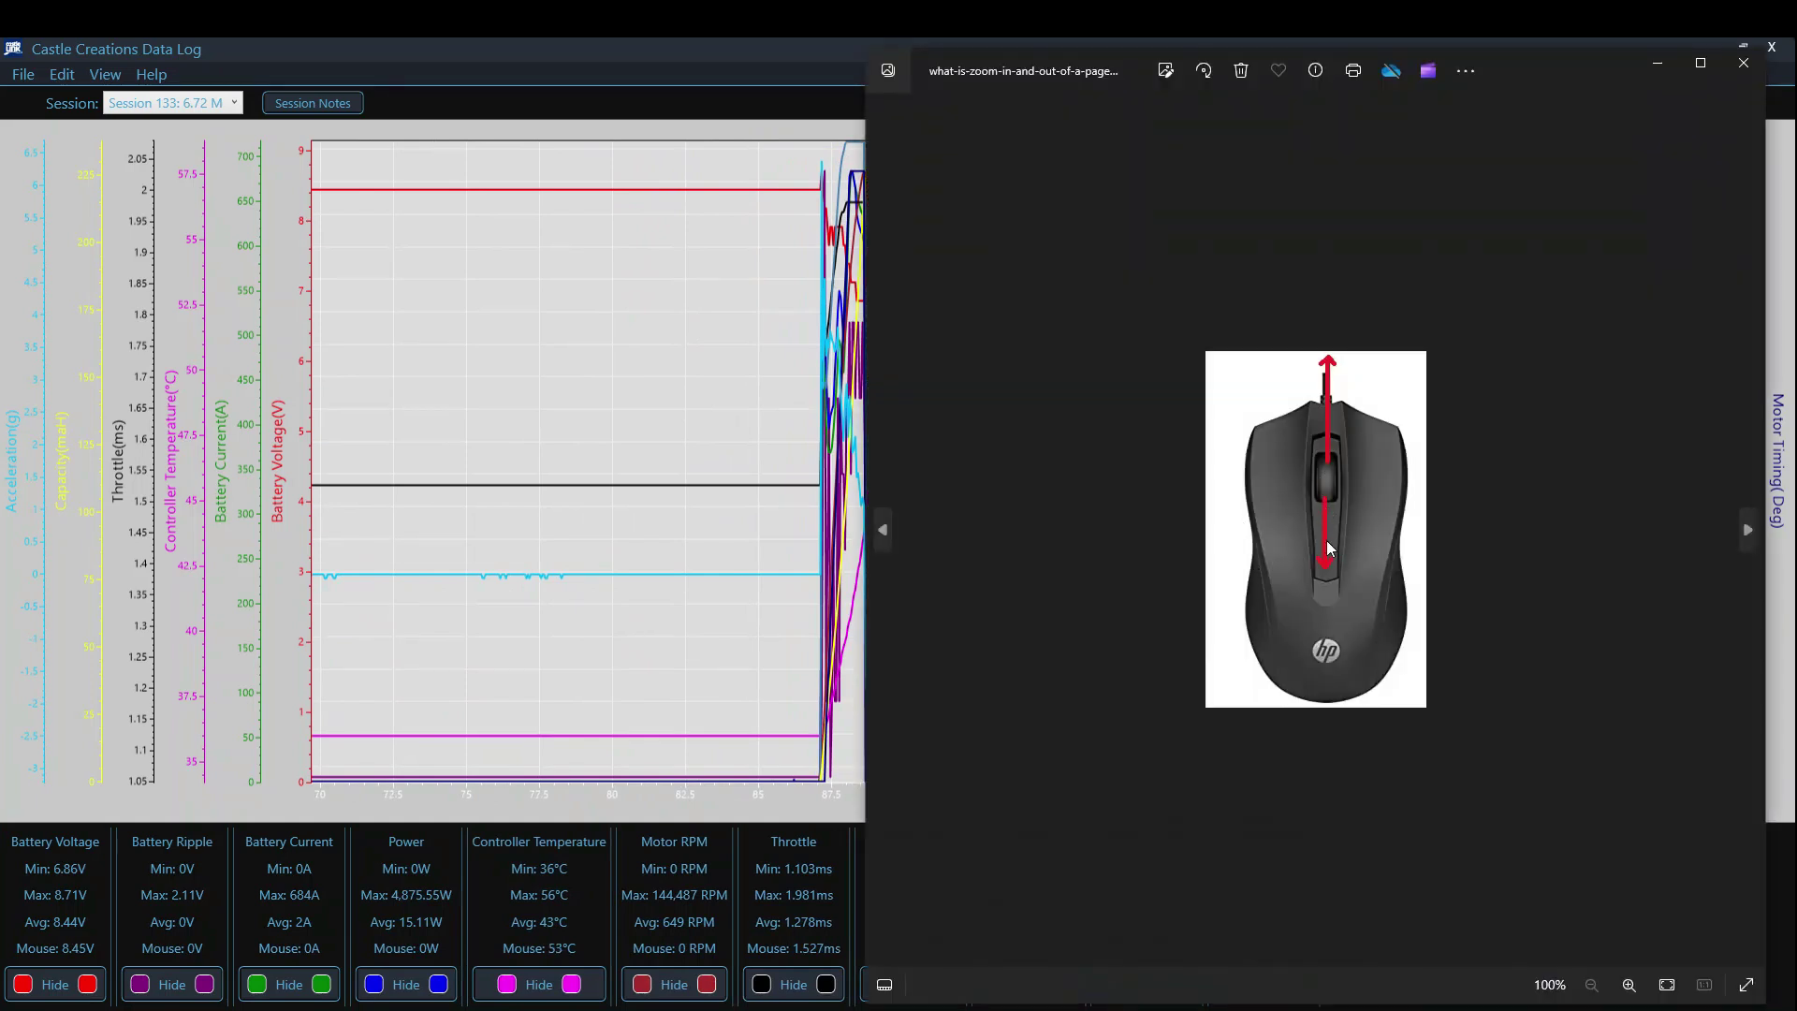
# Zoom the graph closer and move the trackpad pinch-zoom picture aside to reveal more graph
pyautogui.scroll(1, 1317, 548)
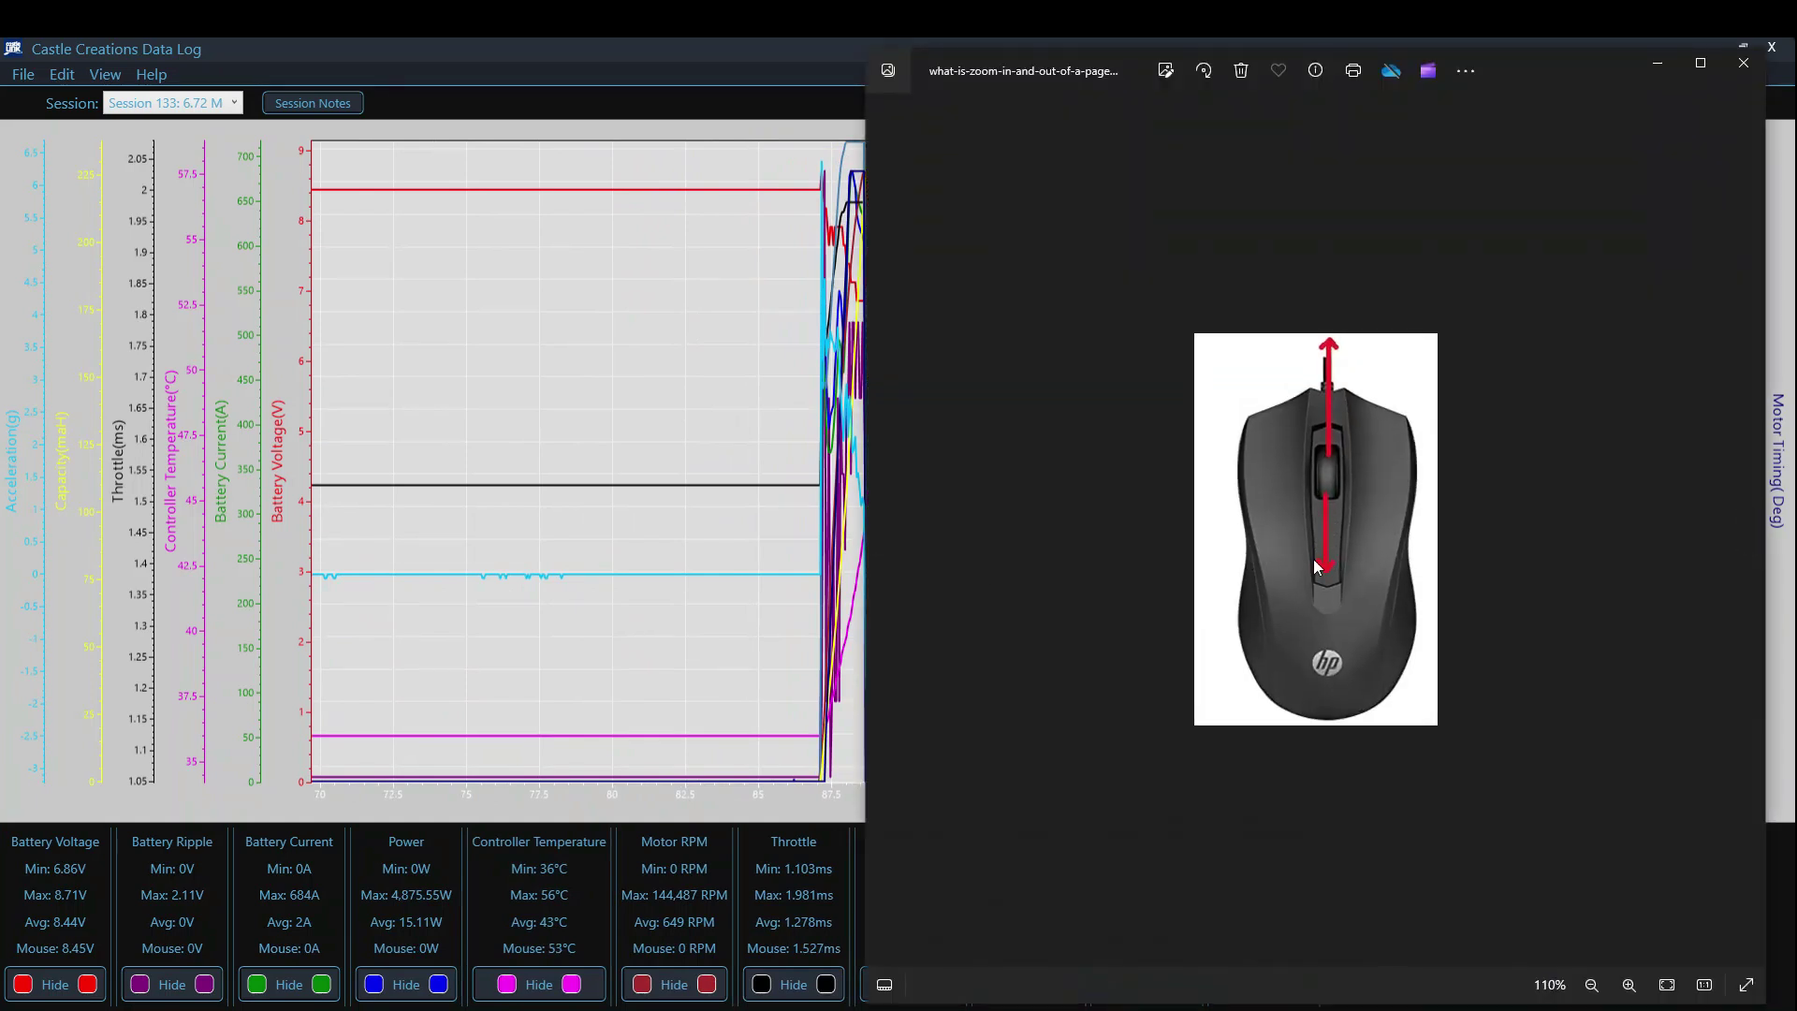
pyautogui.scroll(3, 757, 533)
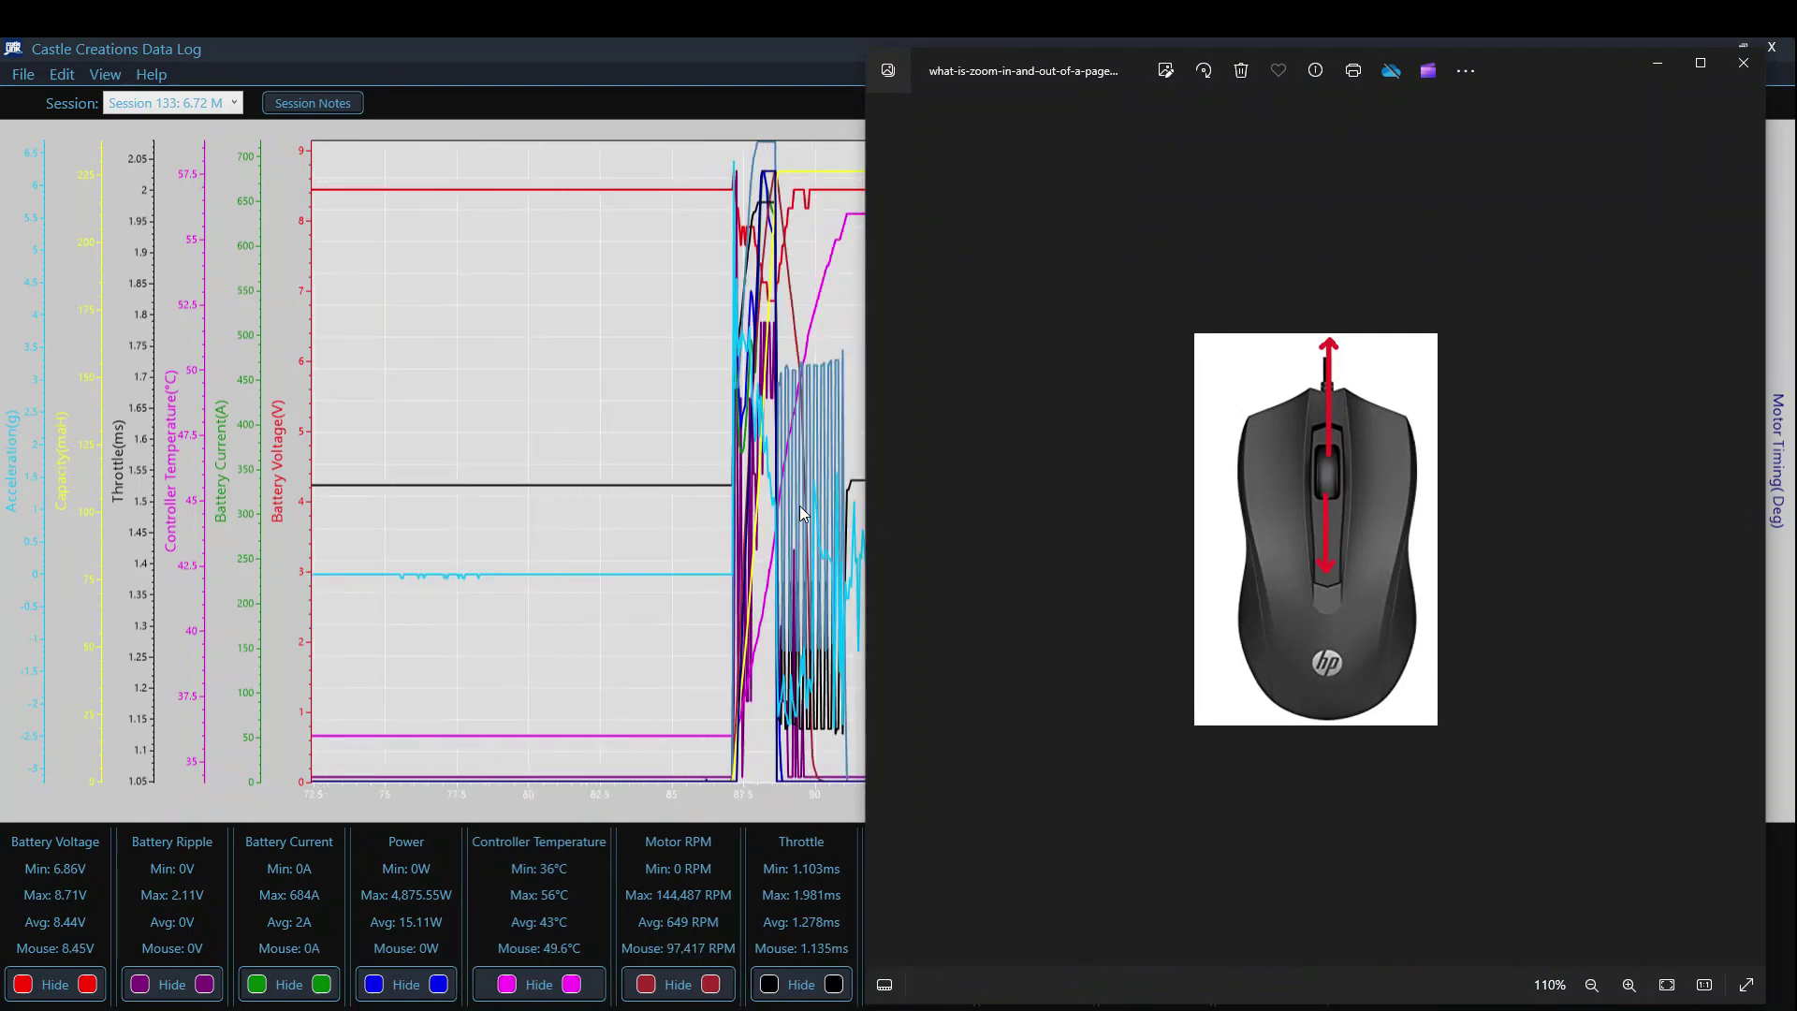
pyautogui.scroll(3, 740, 505)
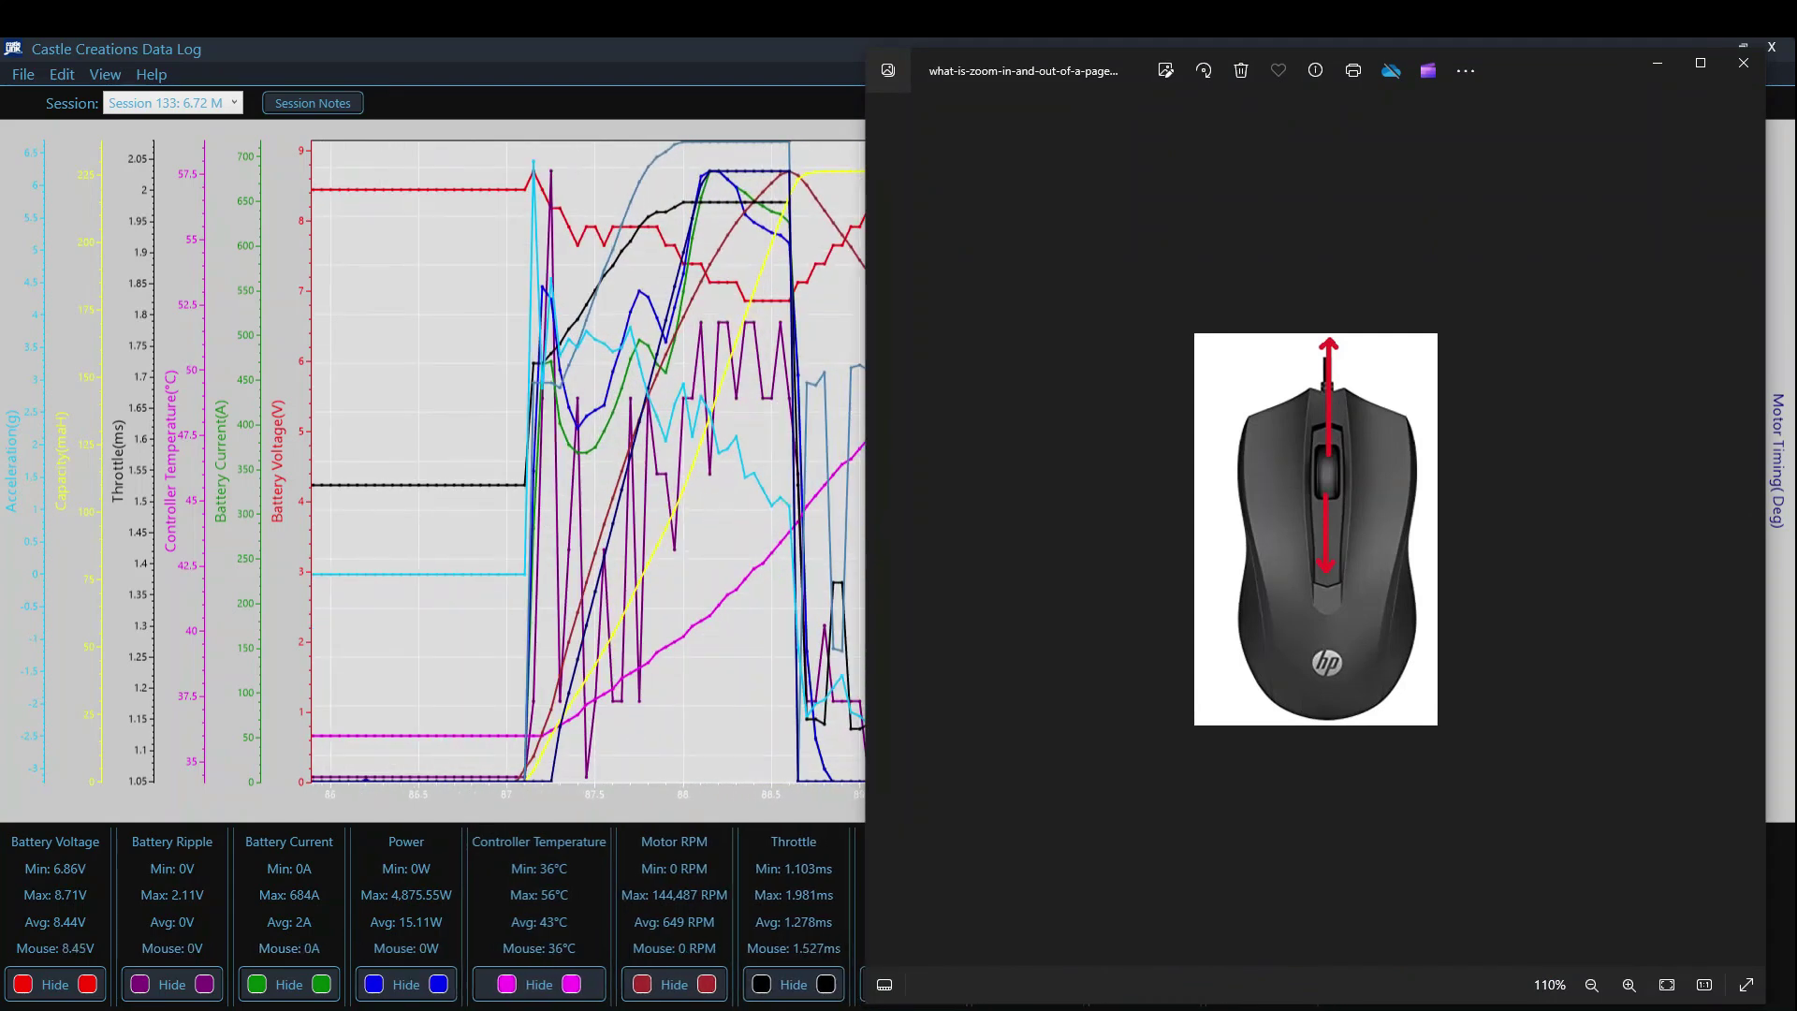
pyautogui.hotkey('alt', 'Tab')
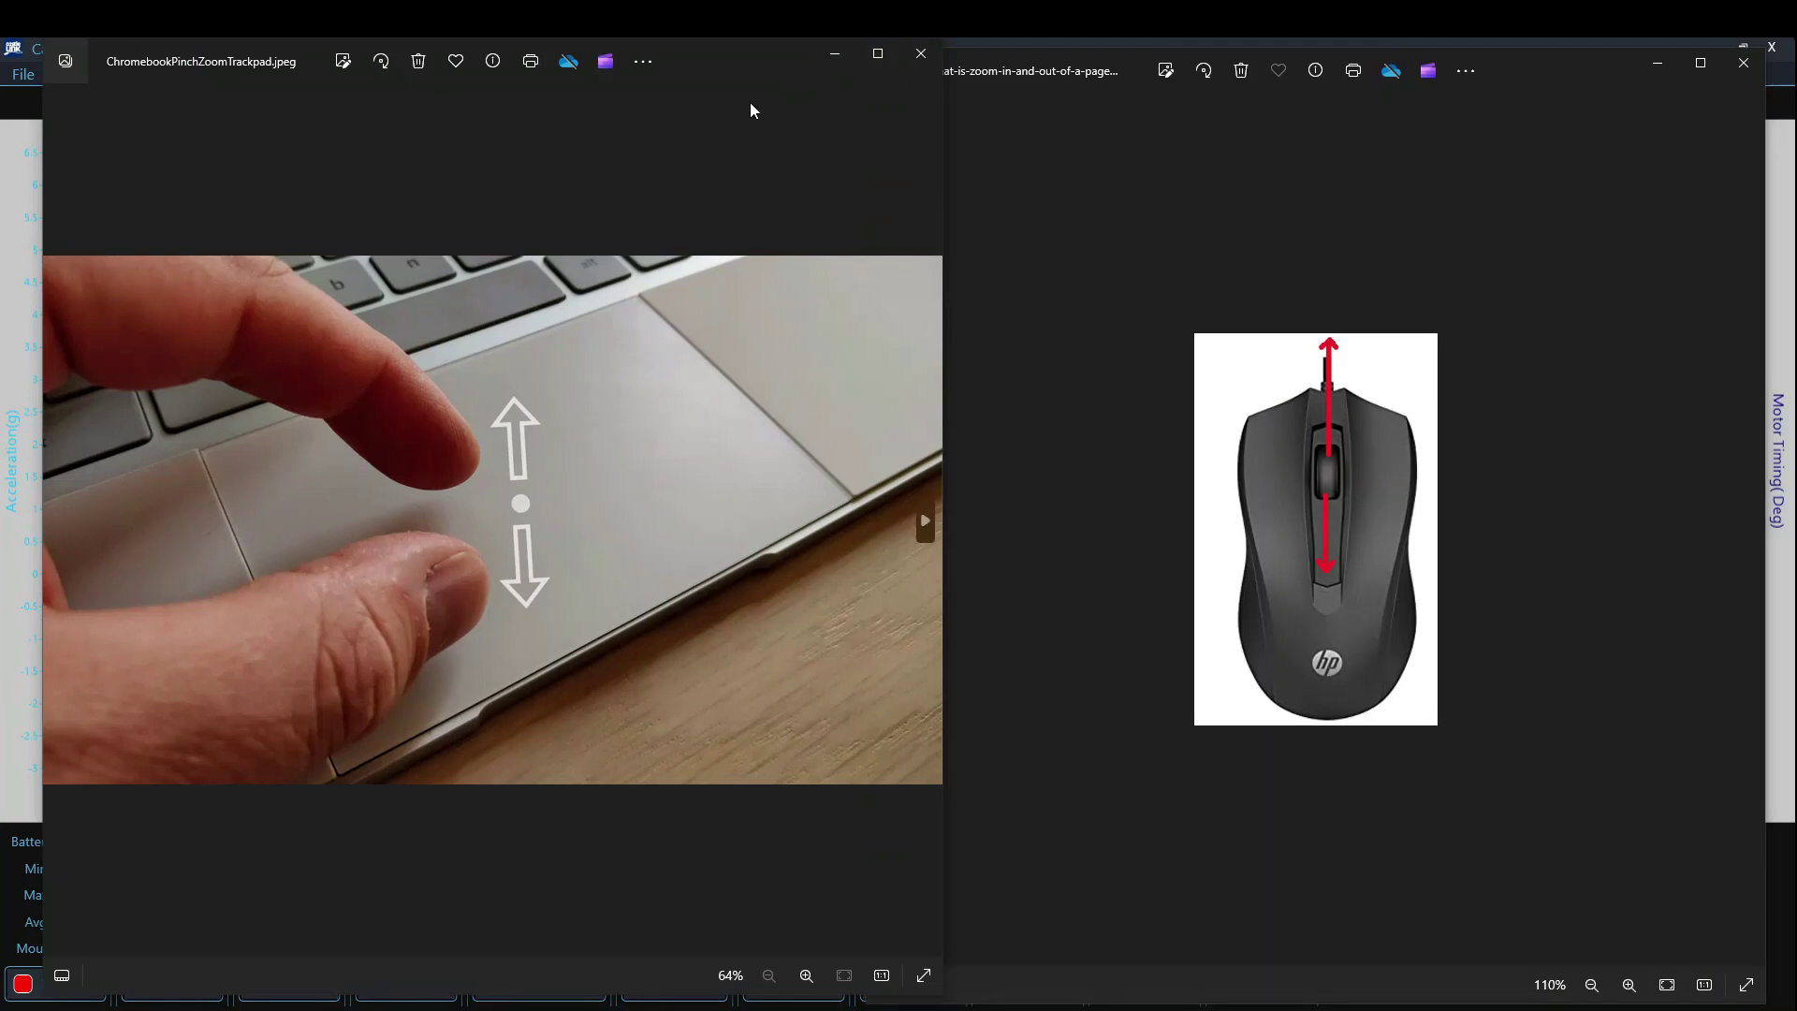
pyautogui.moveTo(214, 63); pyautogui.dragTo(246, 73)
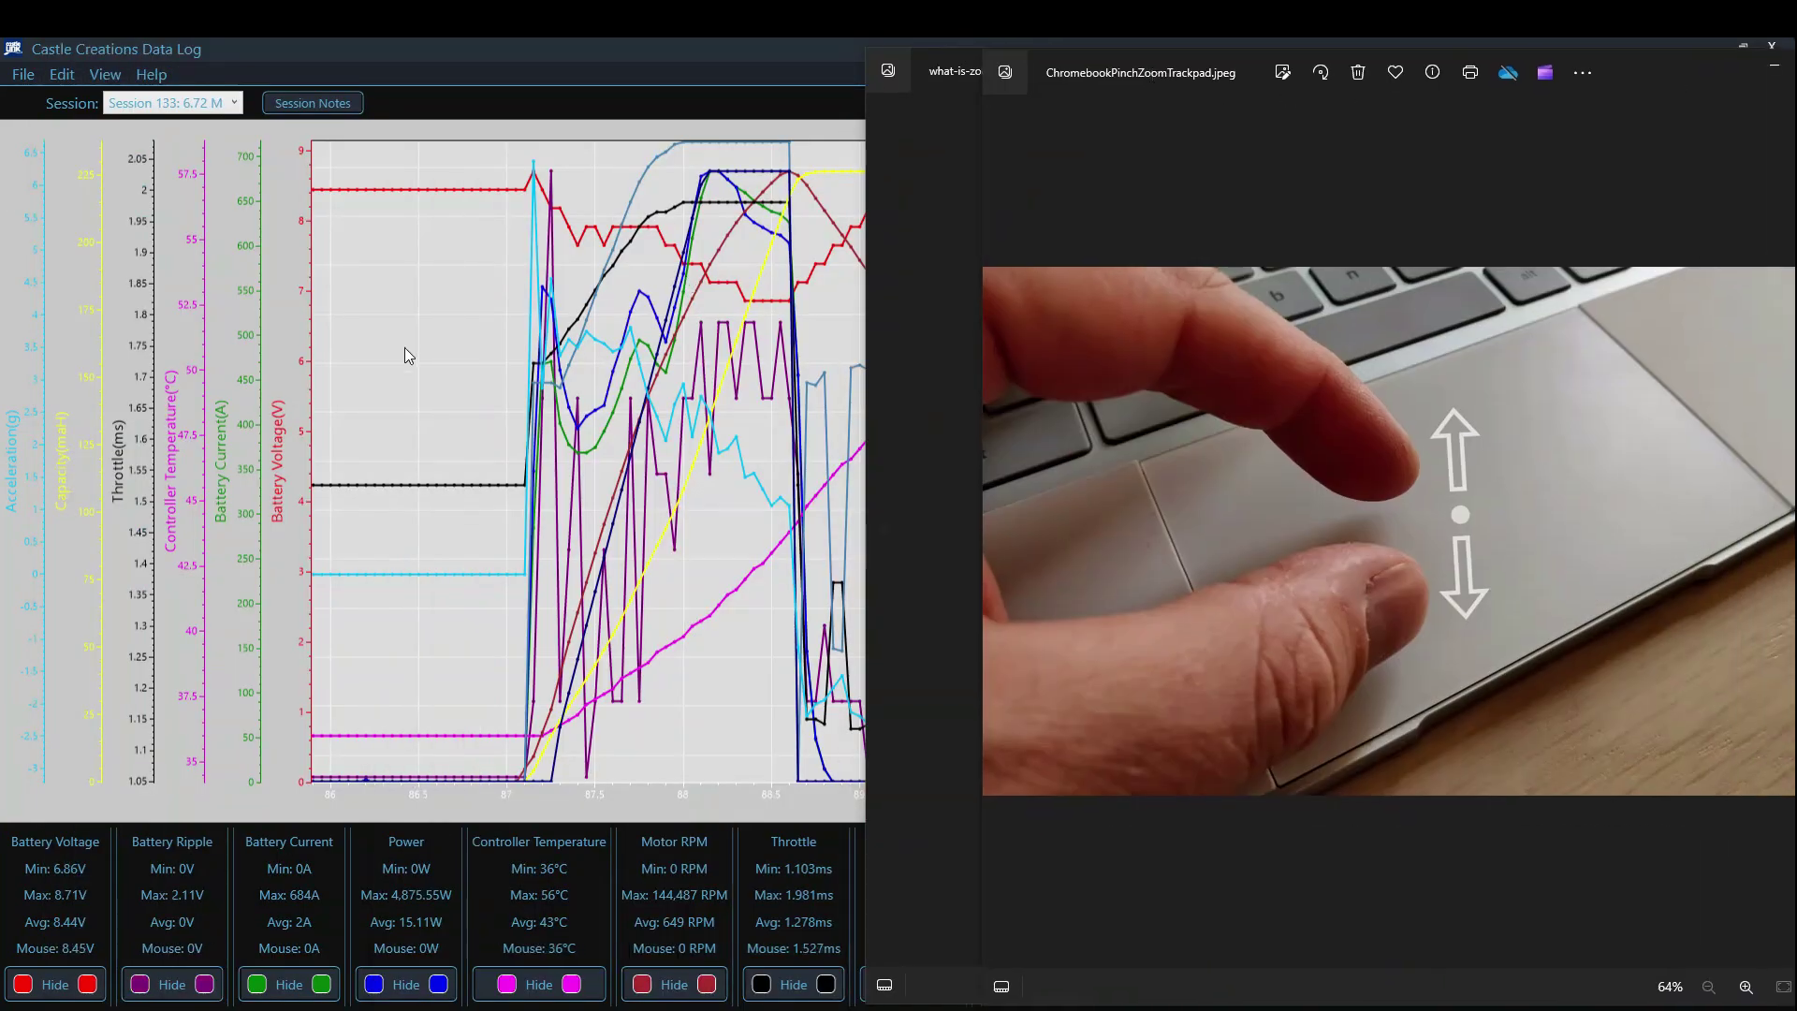
pyautogui.click(404, 348)
# Zoom into the run start near 87 s and place the indicator marker just before it
pyautogui.scroll(3, 521, 421)
pyautogui.scroll(-4, 521, 421)
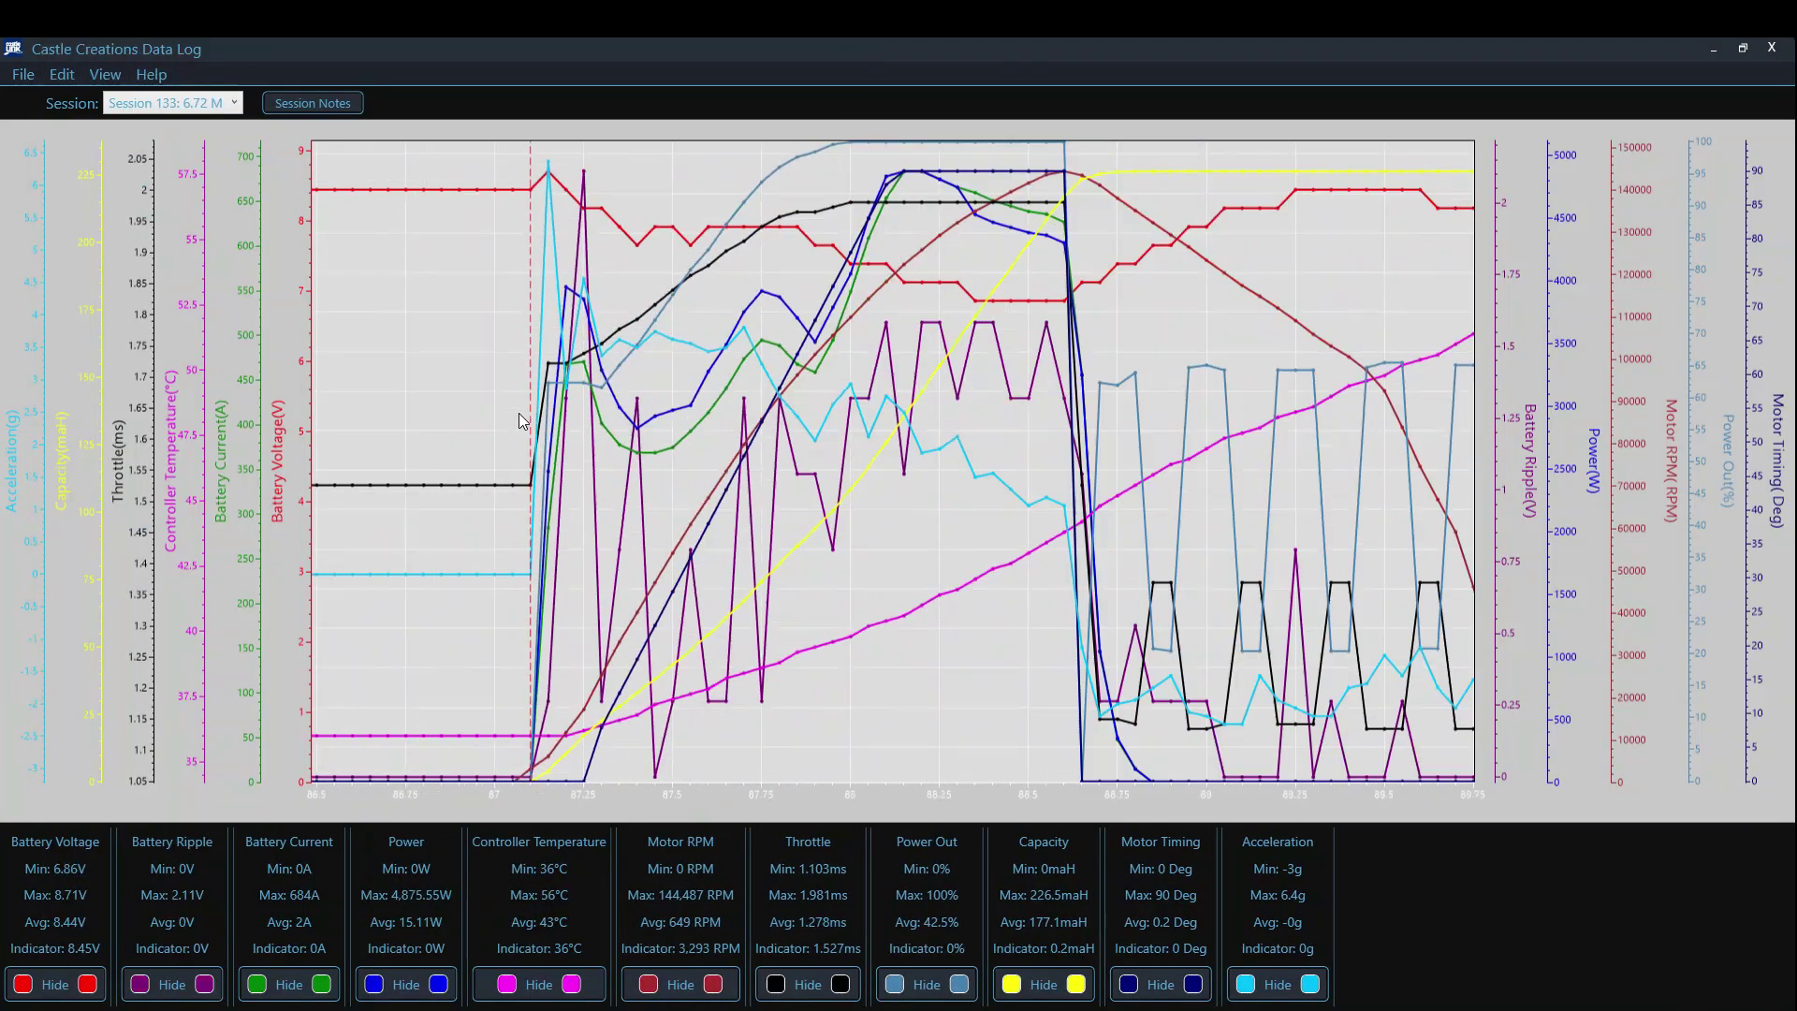
pyautogui.scroll(3, 521, 420)
pyautogui.scroll(-3, 521, 420)
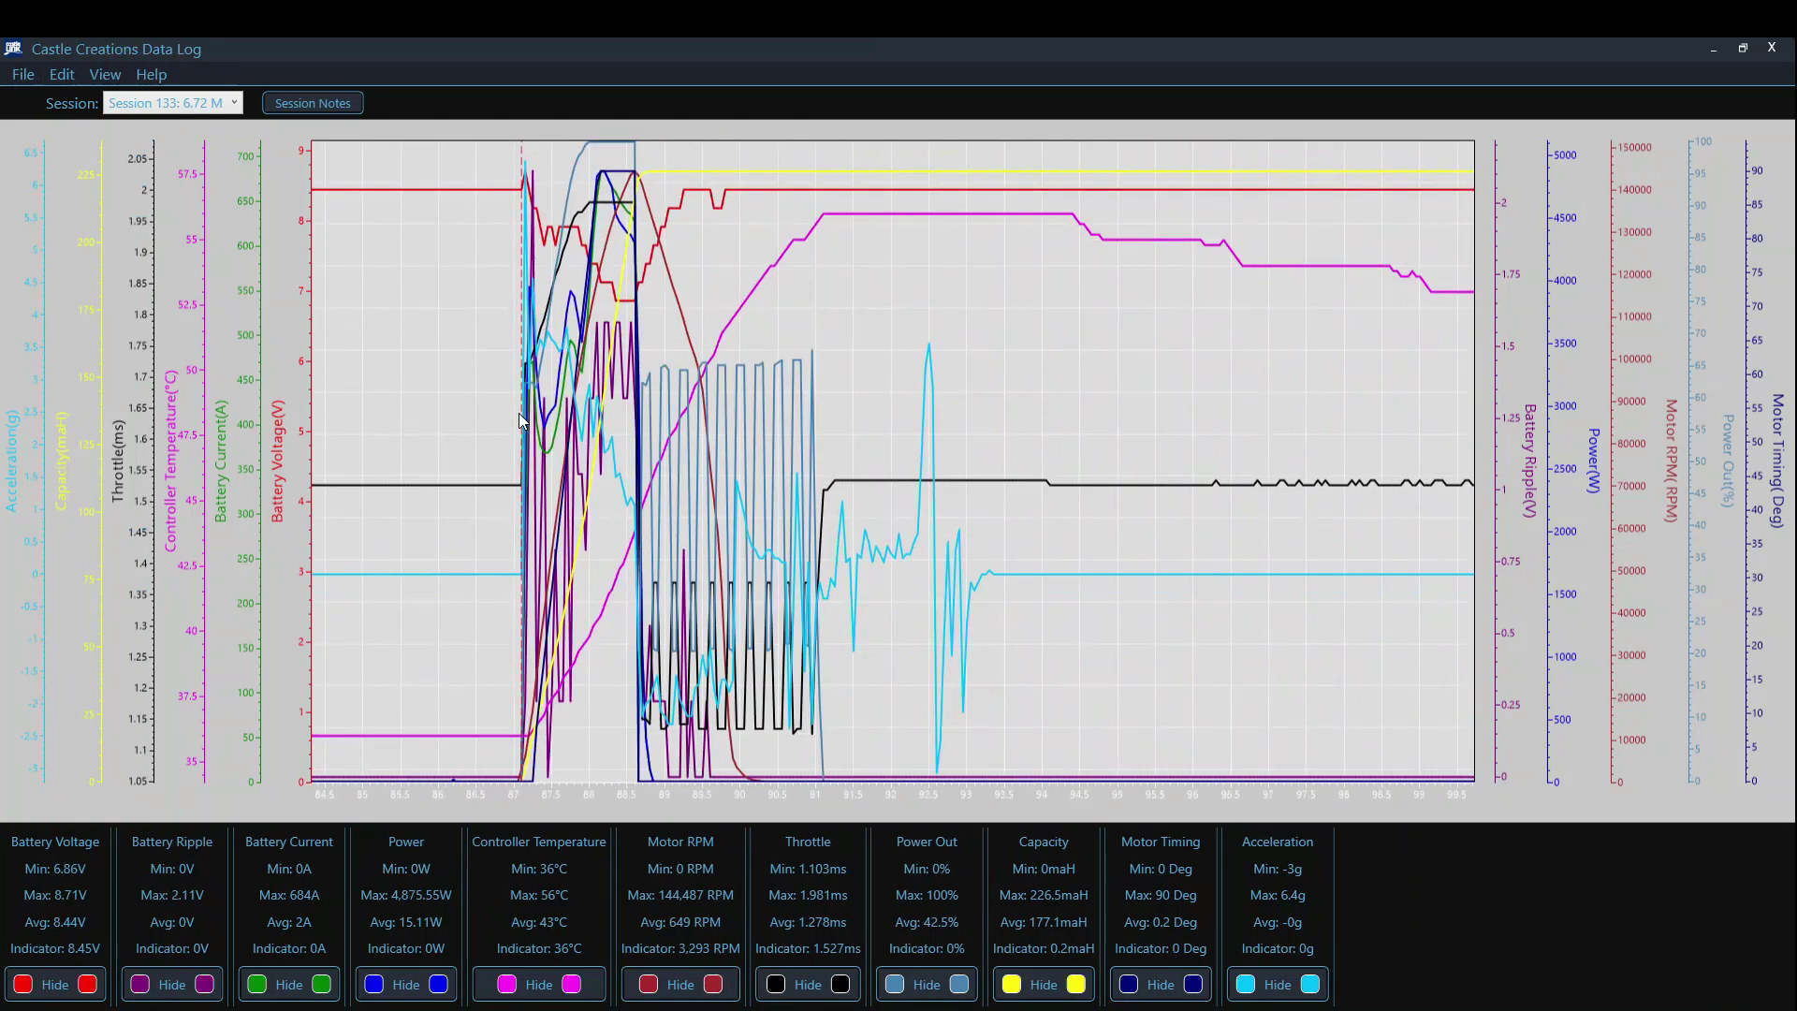
pyautogui.scroll(3, 521, 420)
pyautogui.scroll(-3, 521, 420)
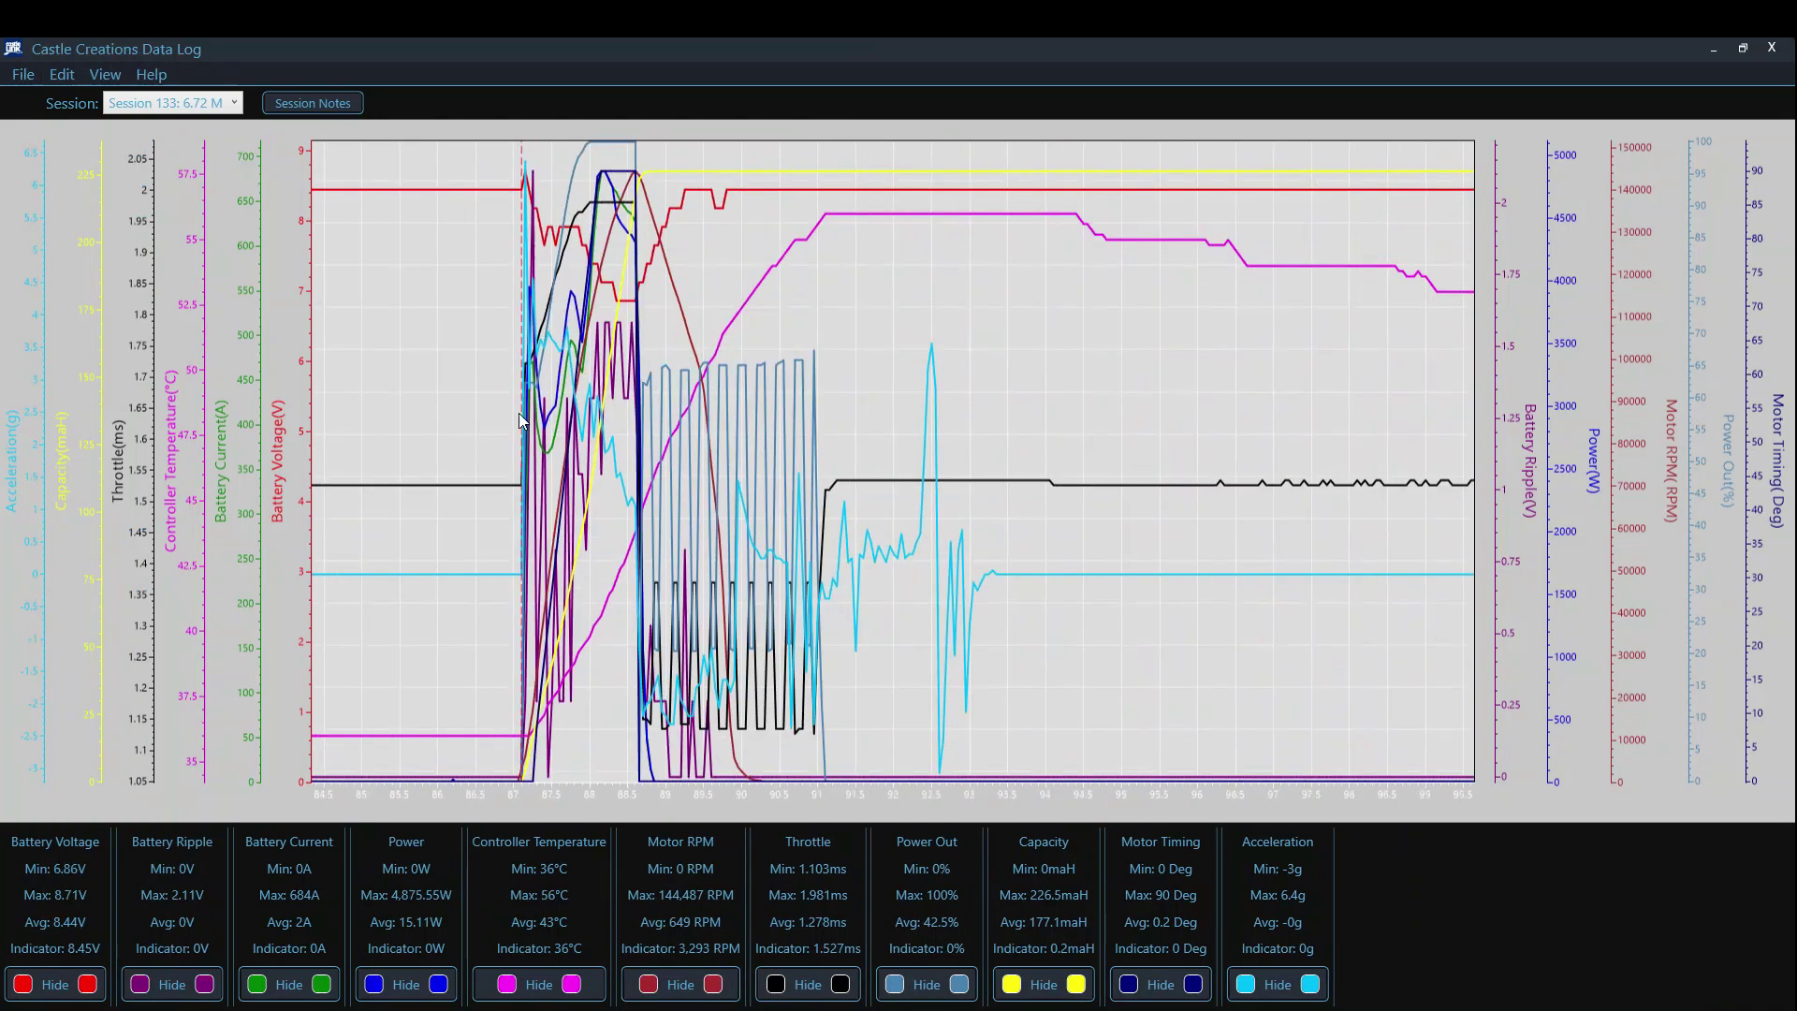
pyautogui.scroll(4, 581, 515)
pyautogui.scroll(-2, 599, 511)
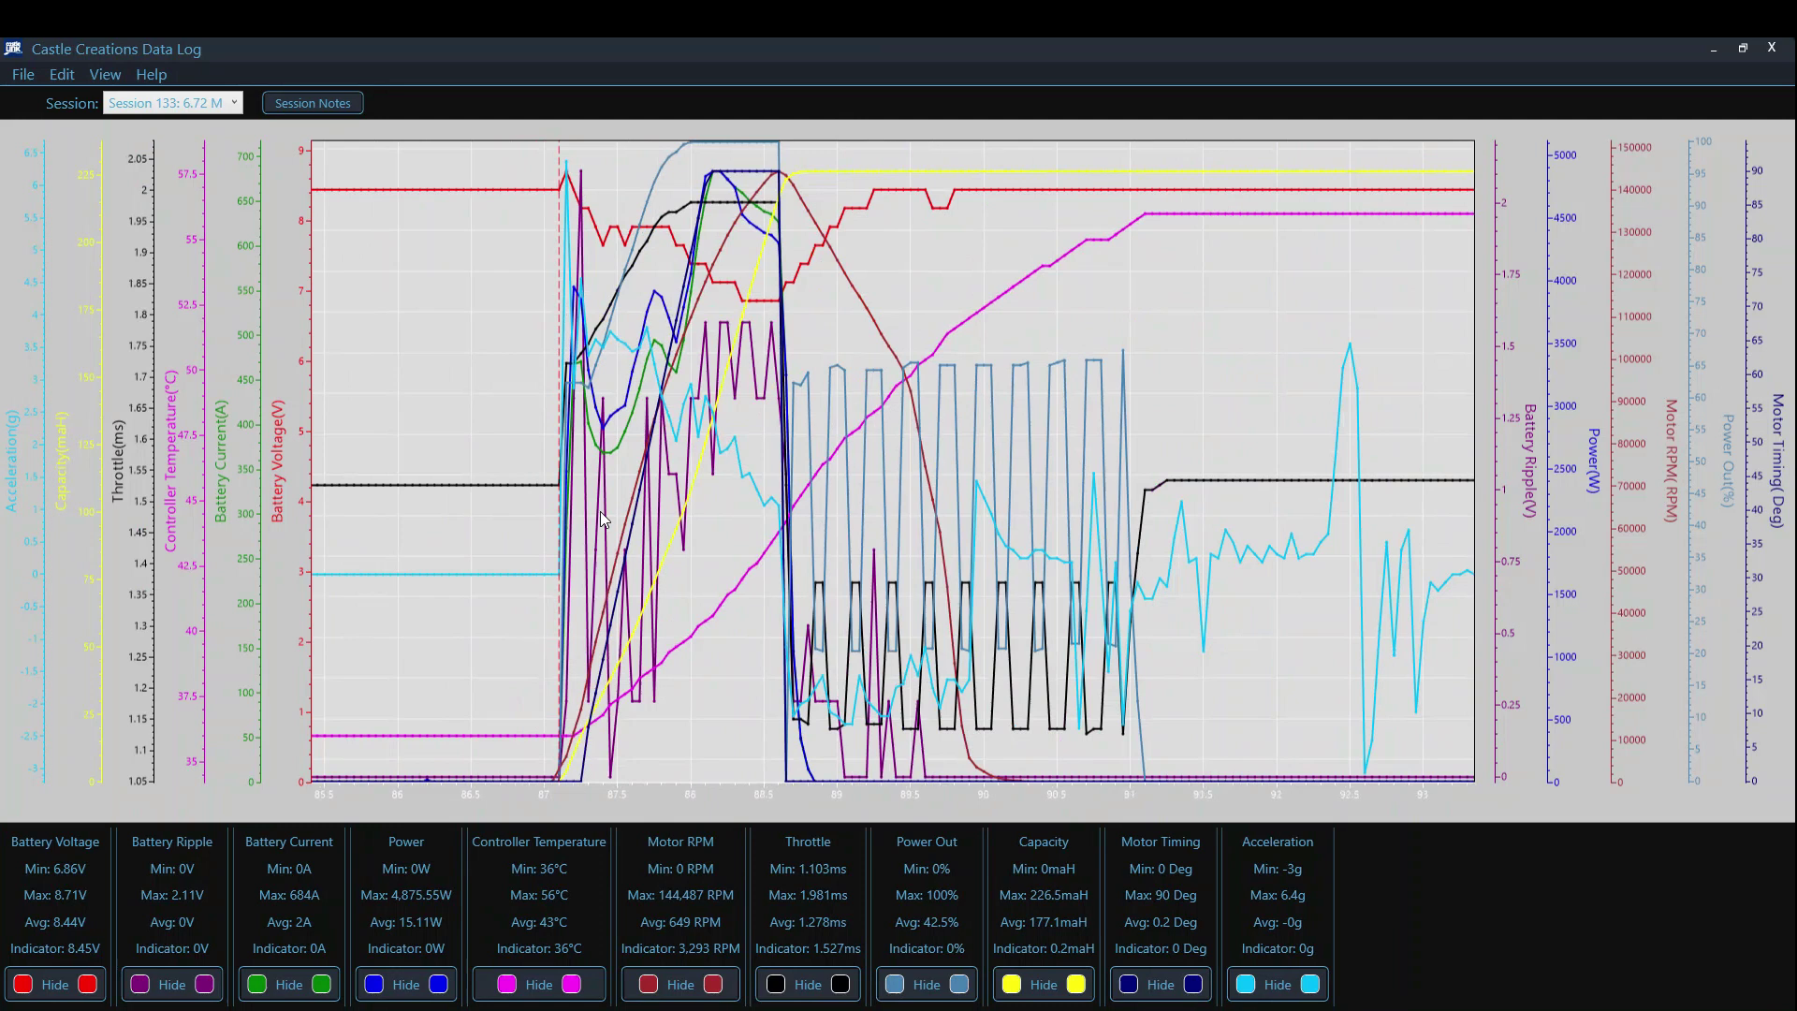
pyautogui.scroll(-8, 599, 511)
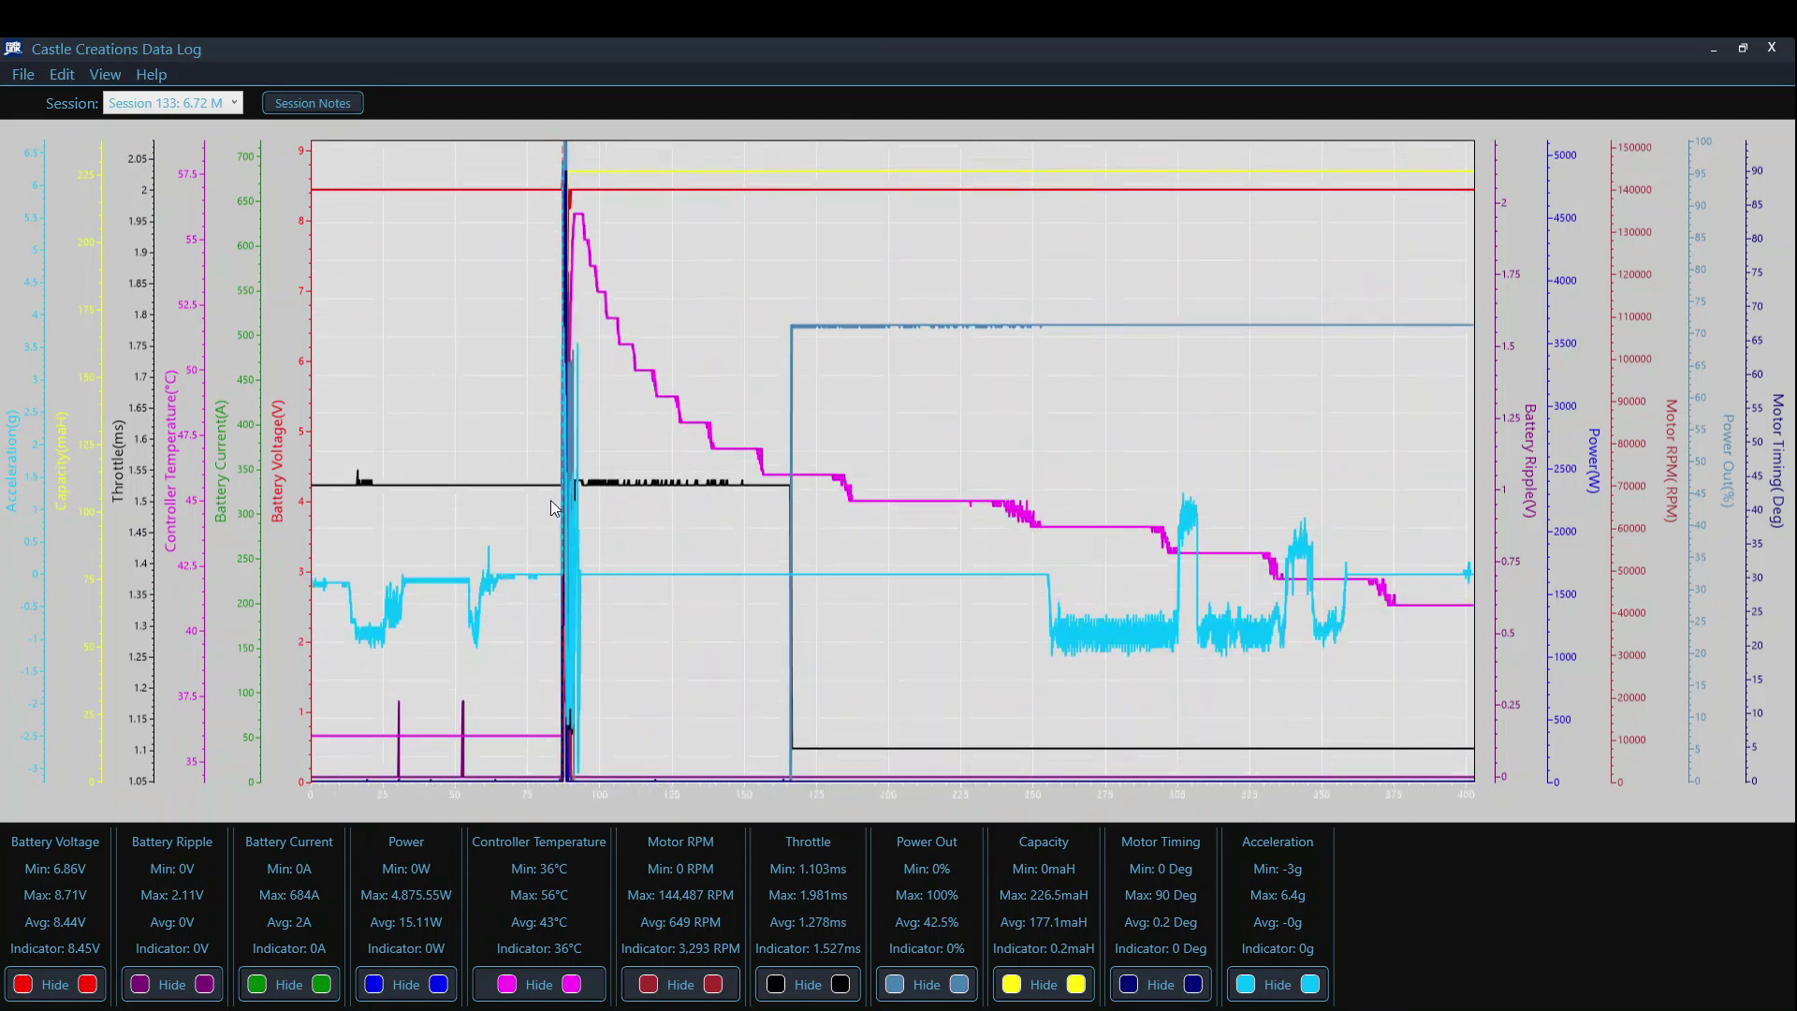
pyautogui.scroll(8, 552, 505)
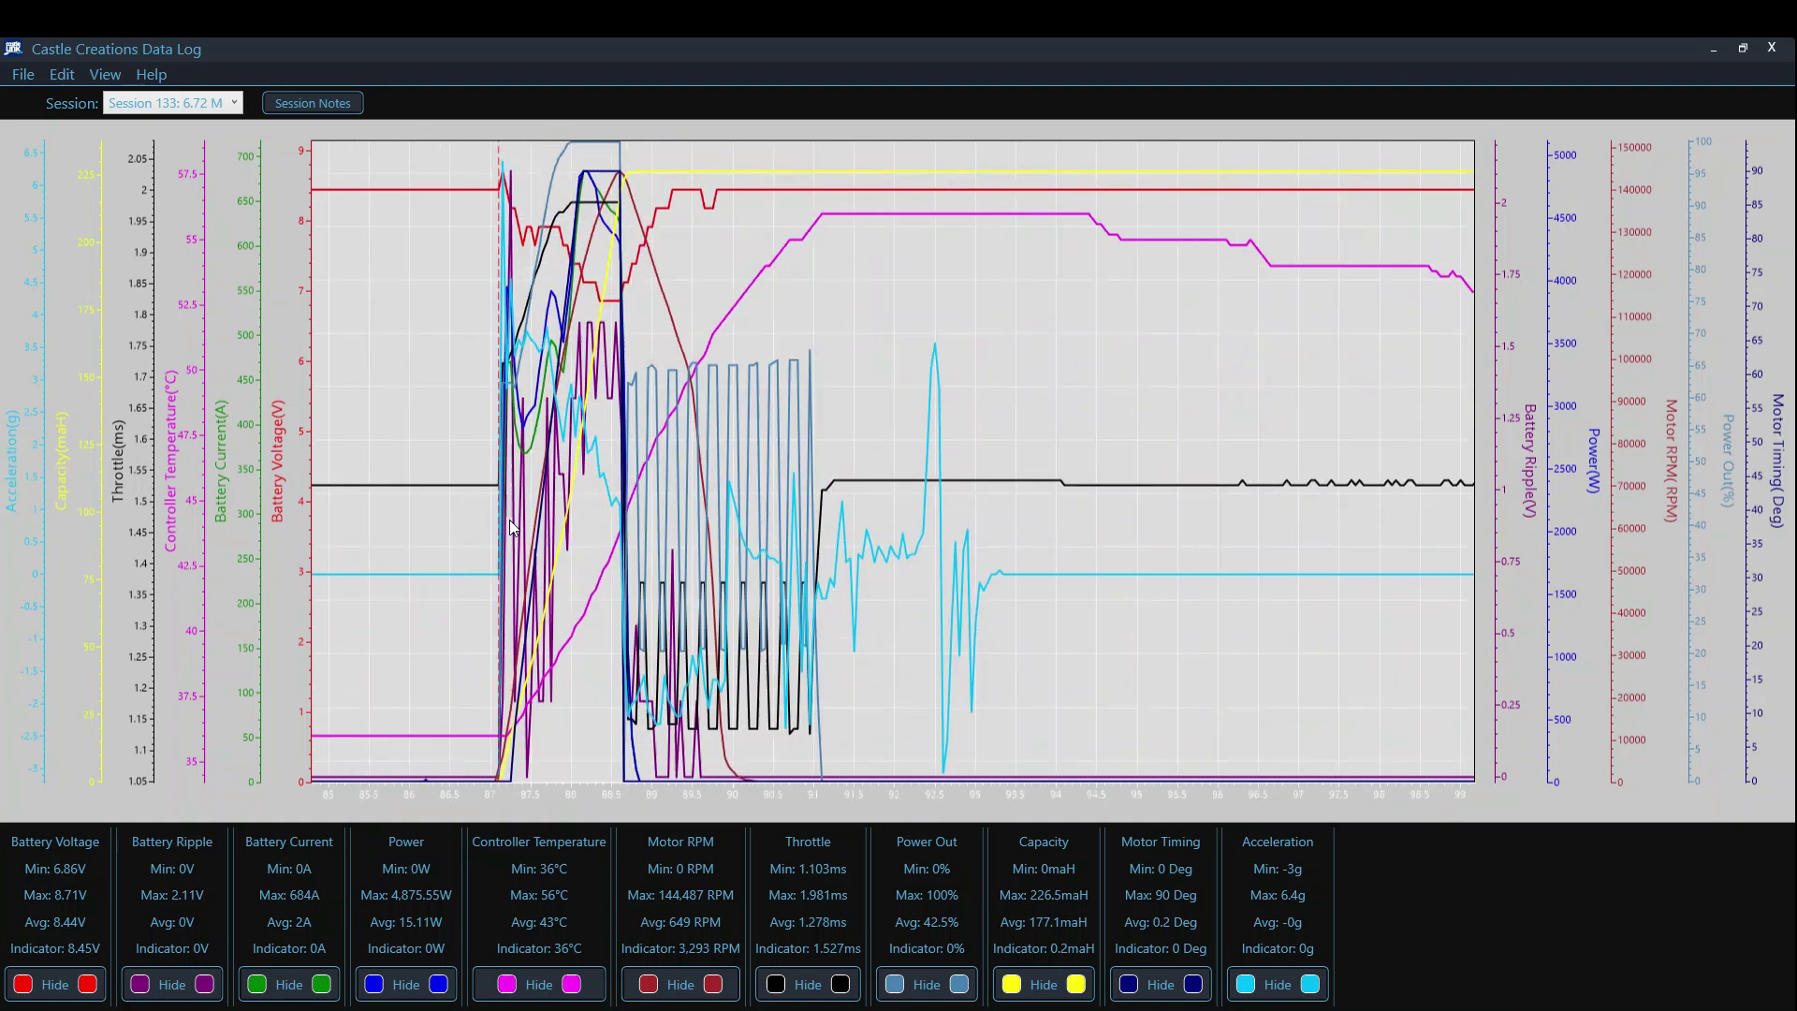
pyautogui.scroll(5, 512, 524)
pyautogui.scroll(2, 552, 509)
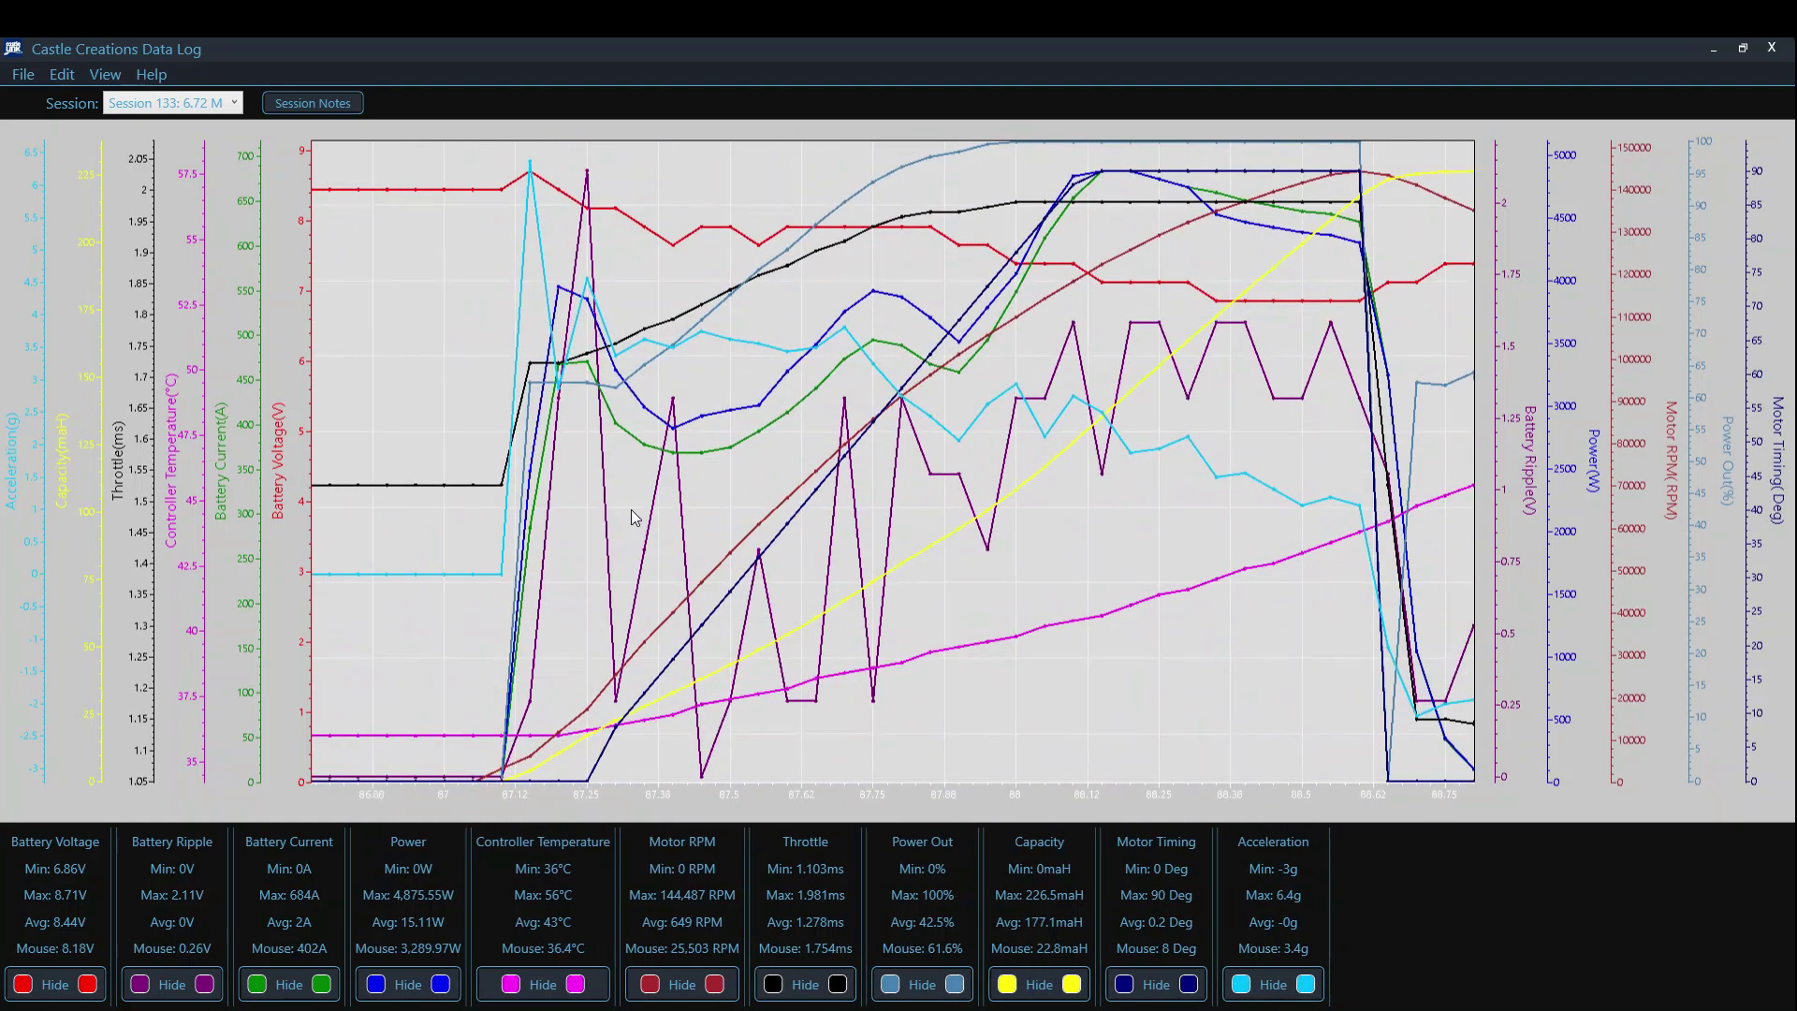
pyautogui.scroll(1, 481, 525)
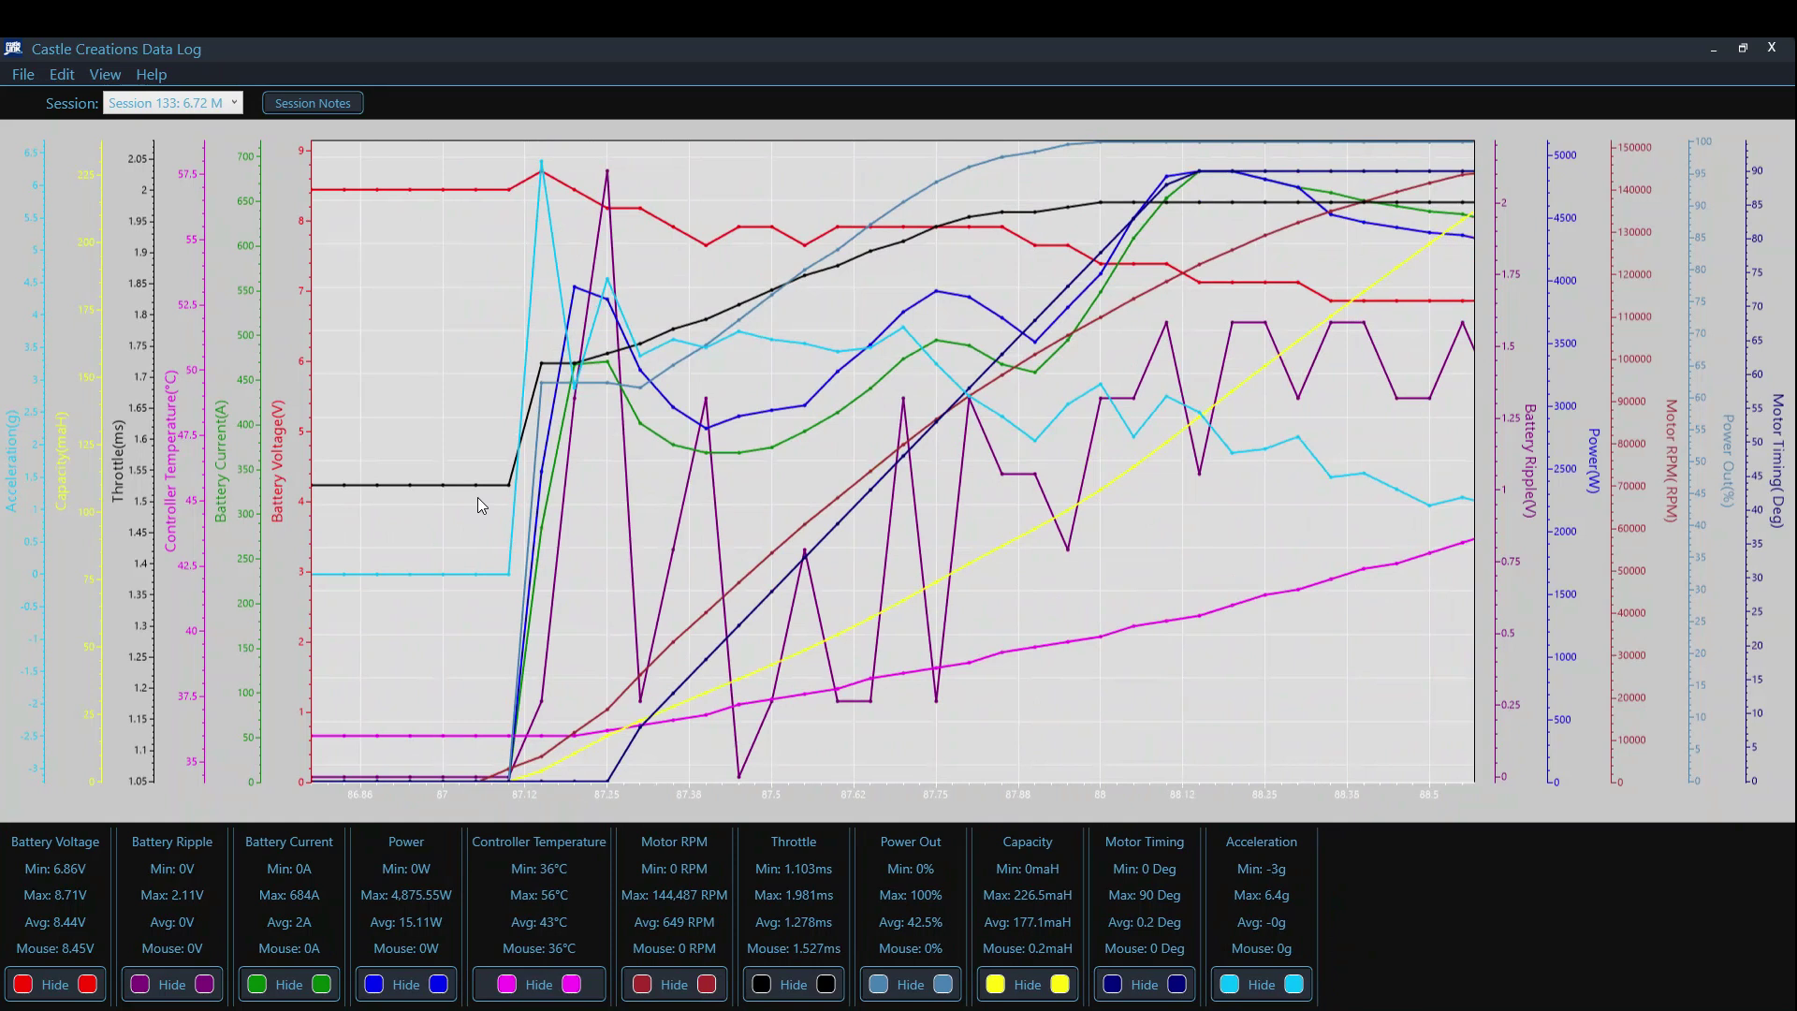
pyautogui.click(477, 499)
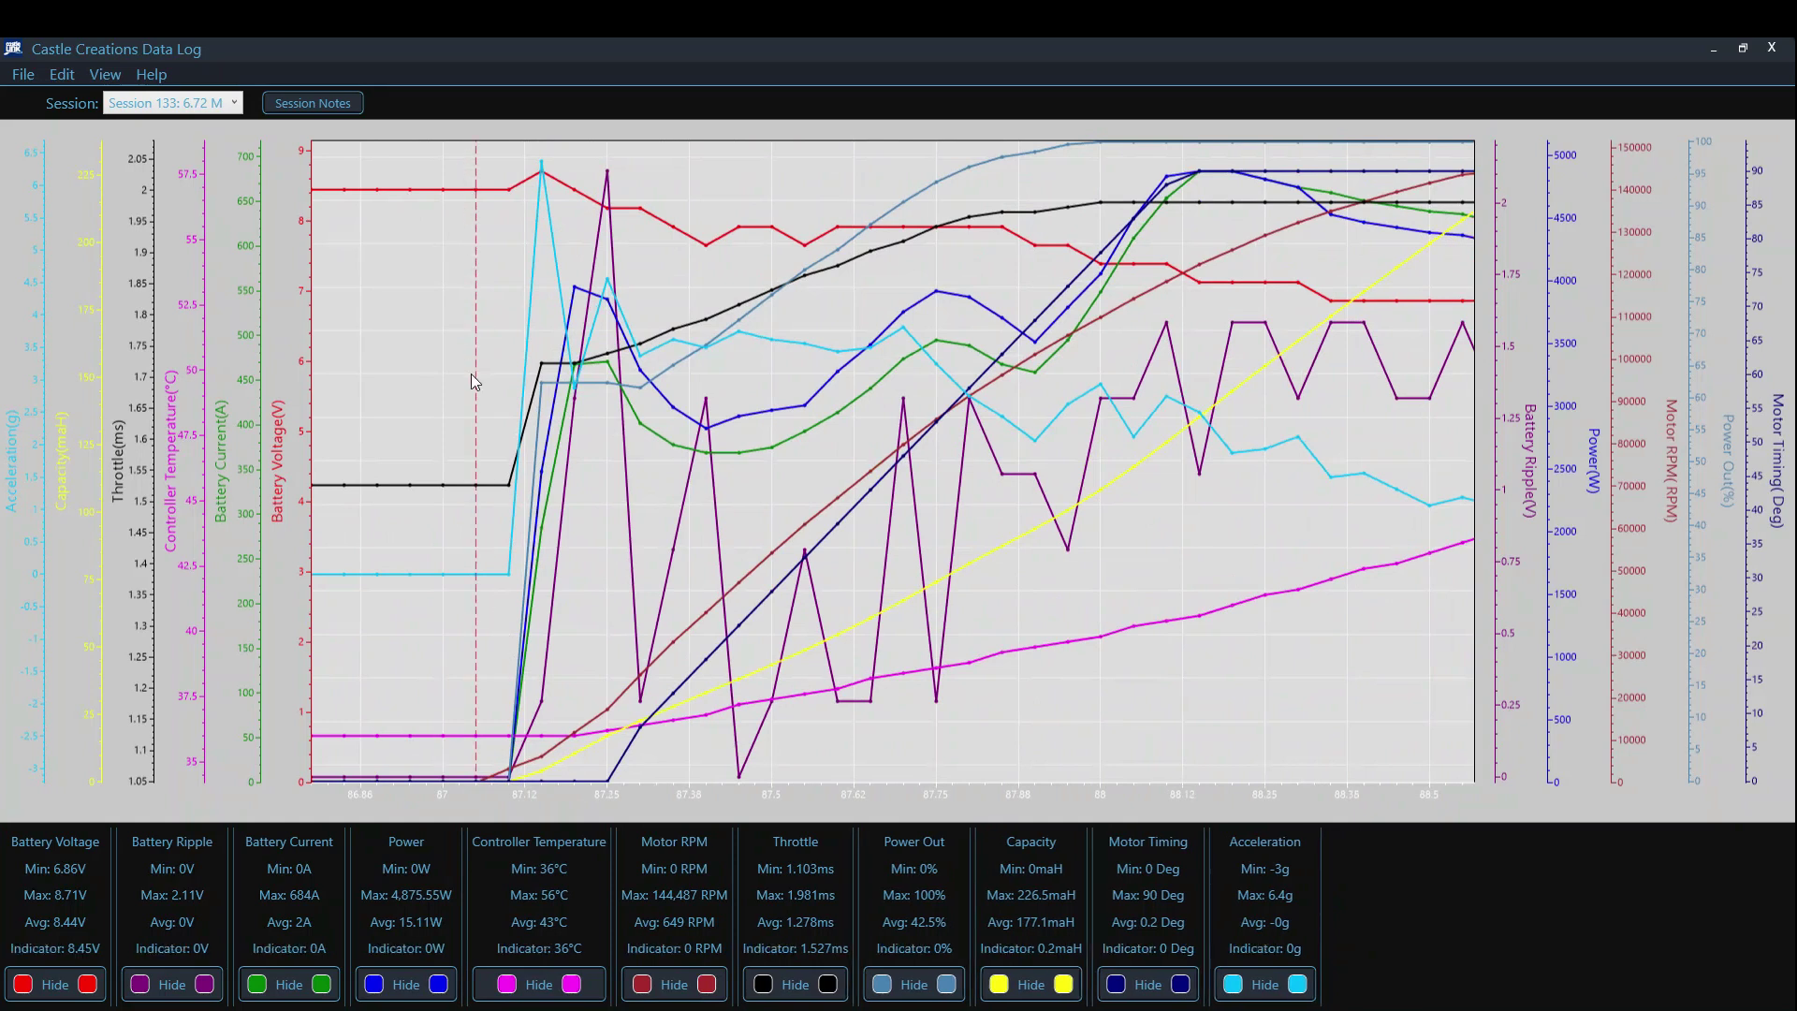
# Remove all data points before the marker with Indicator Options
pyautogui.click(104, 75)
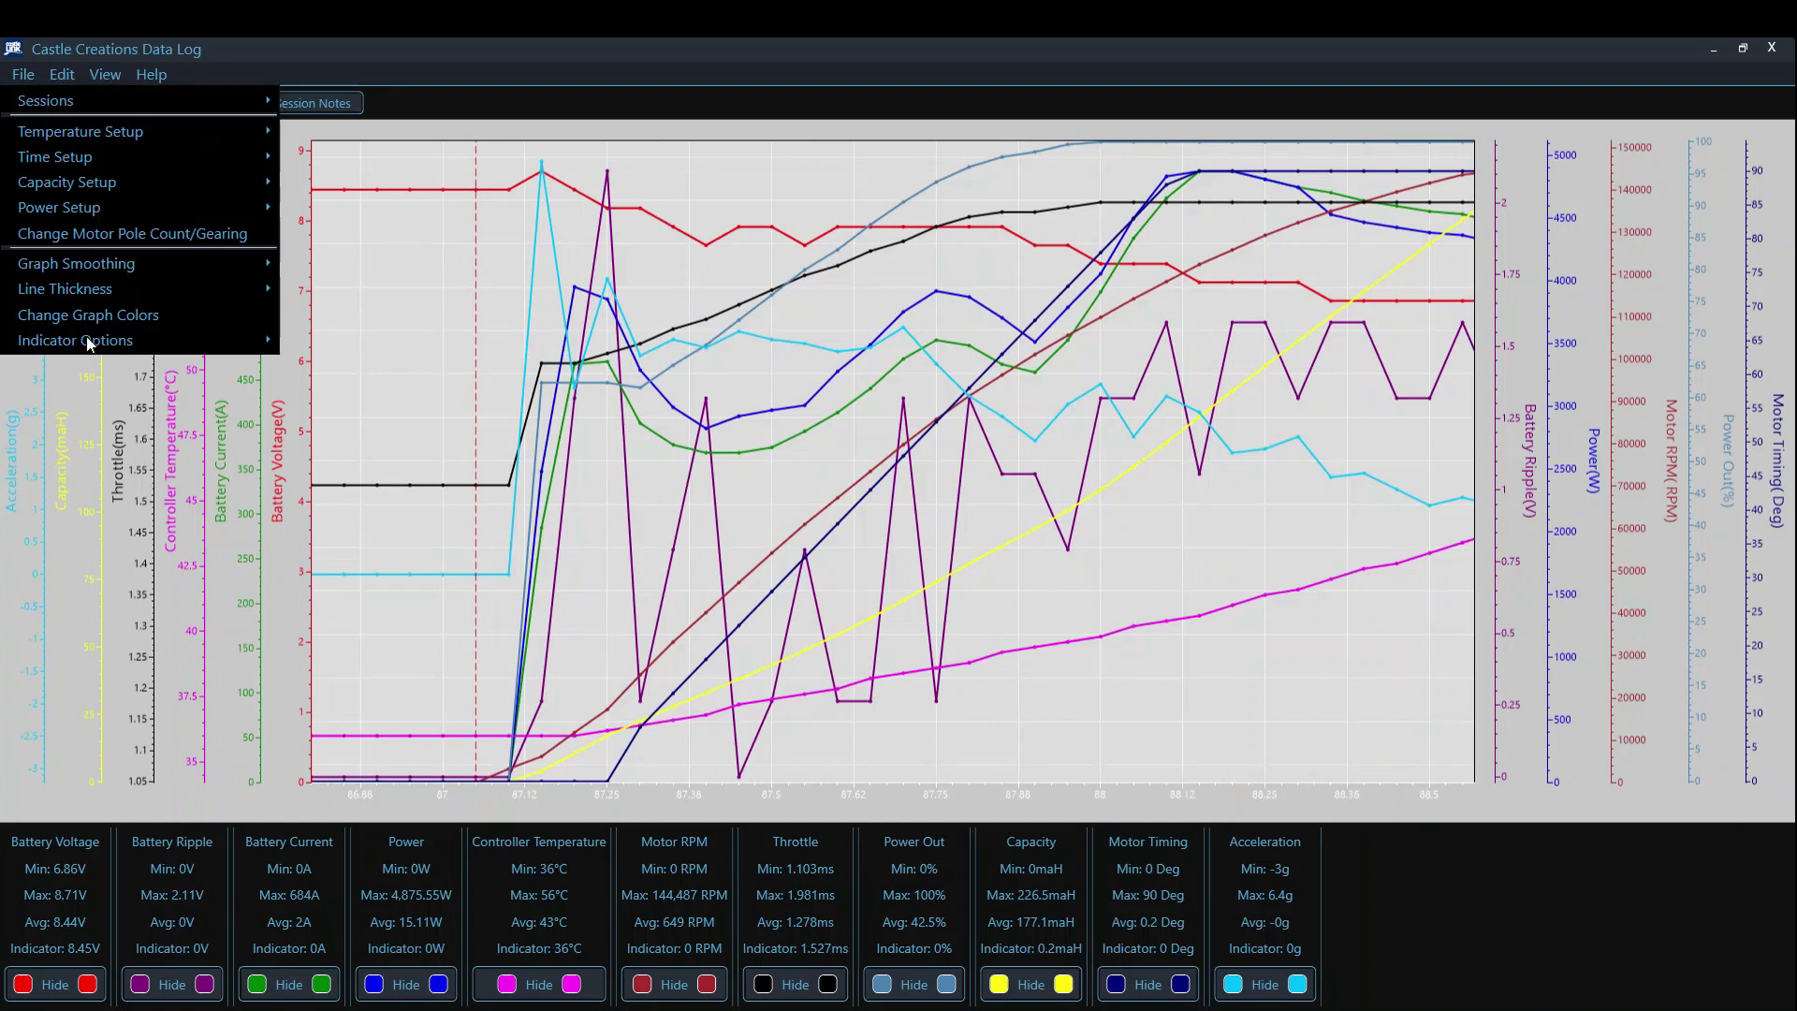
pyautogui.moveTo(94, 348)
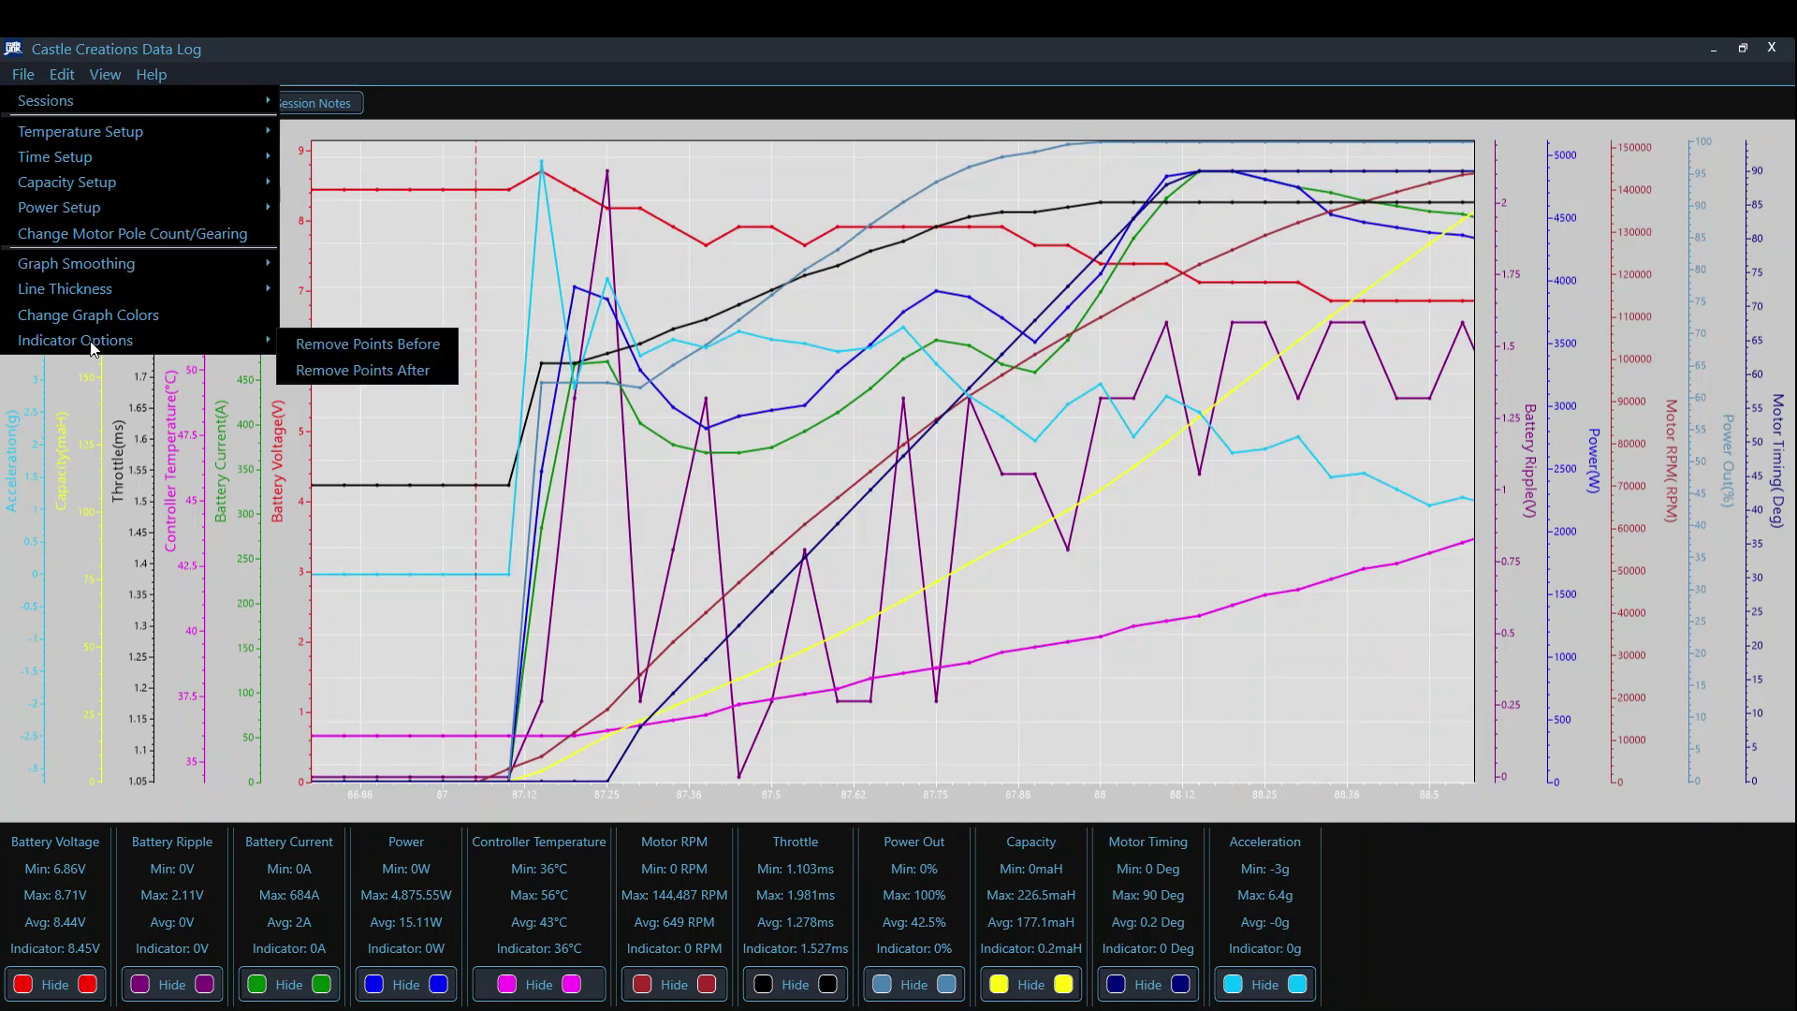
pyautogui.click(406, 355)
pyautogui.click(495, 440)
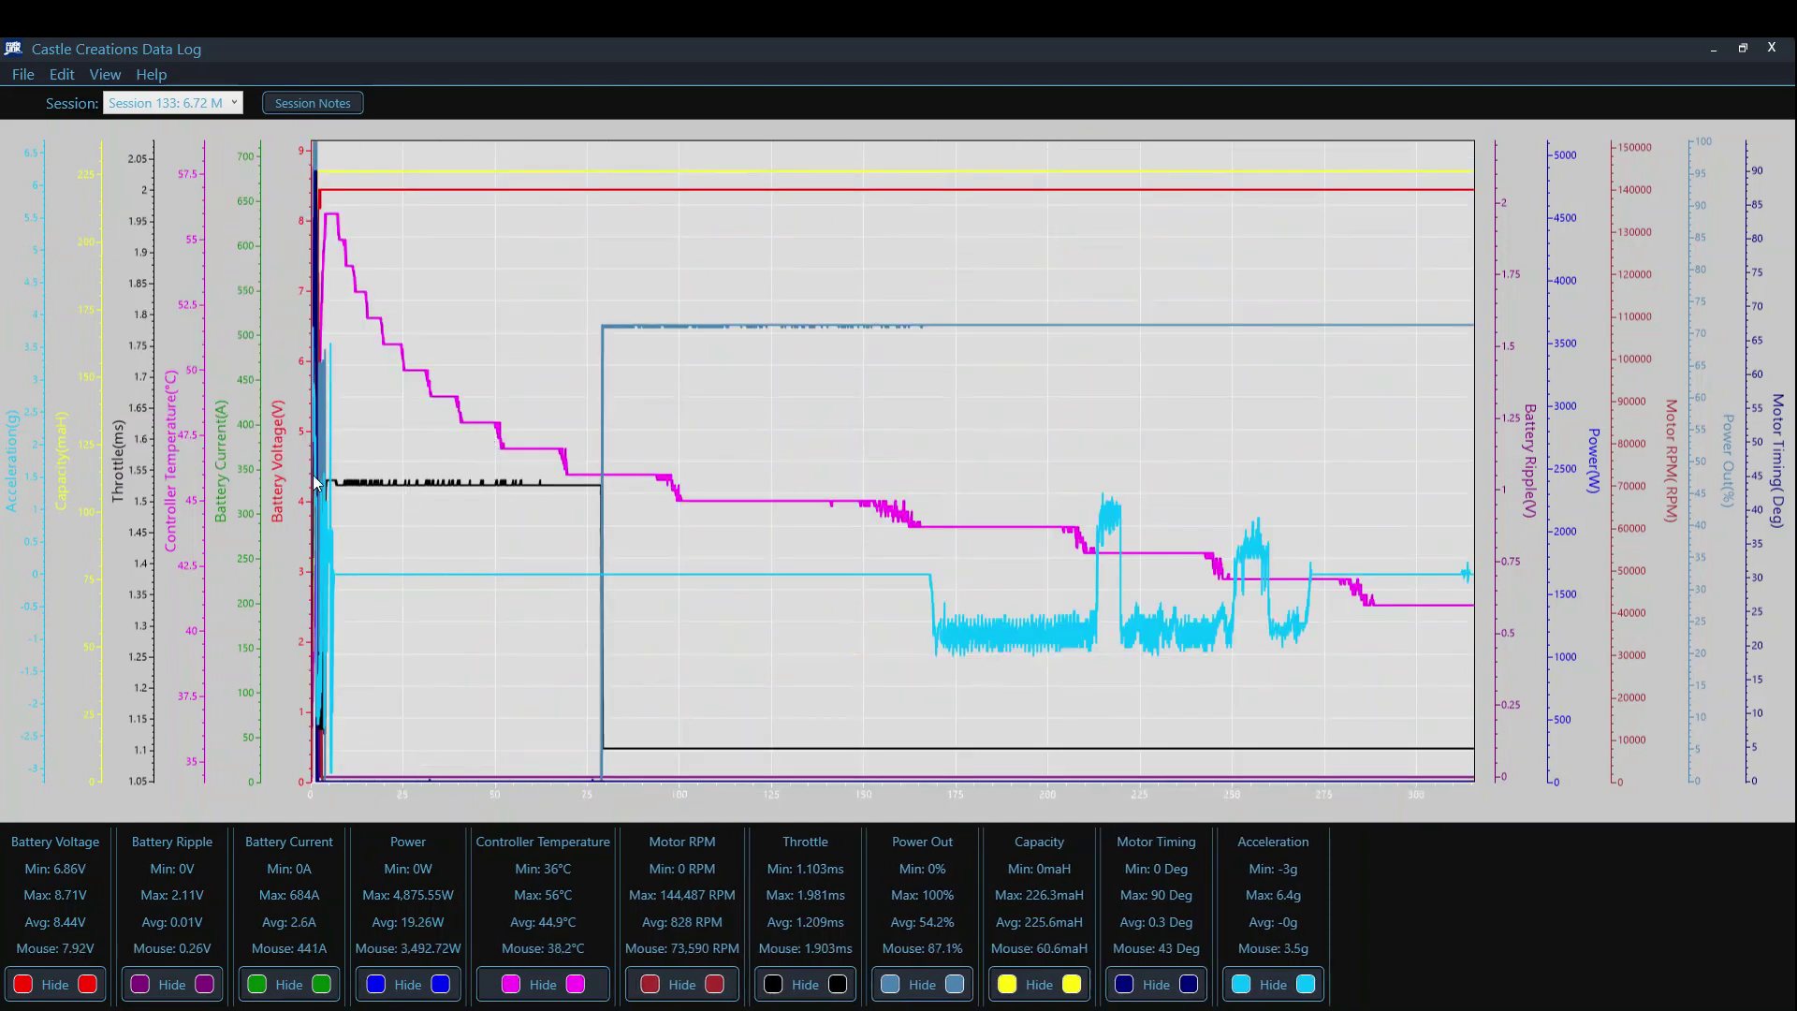
# Mark just after the run ends and remove the last 6282 points after it
pyautogui.scroll(3, 337, 483)
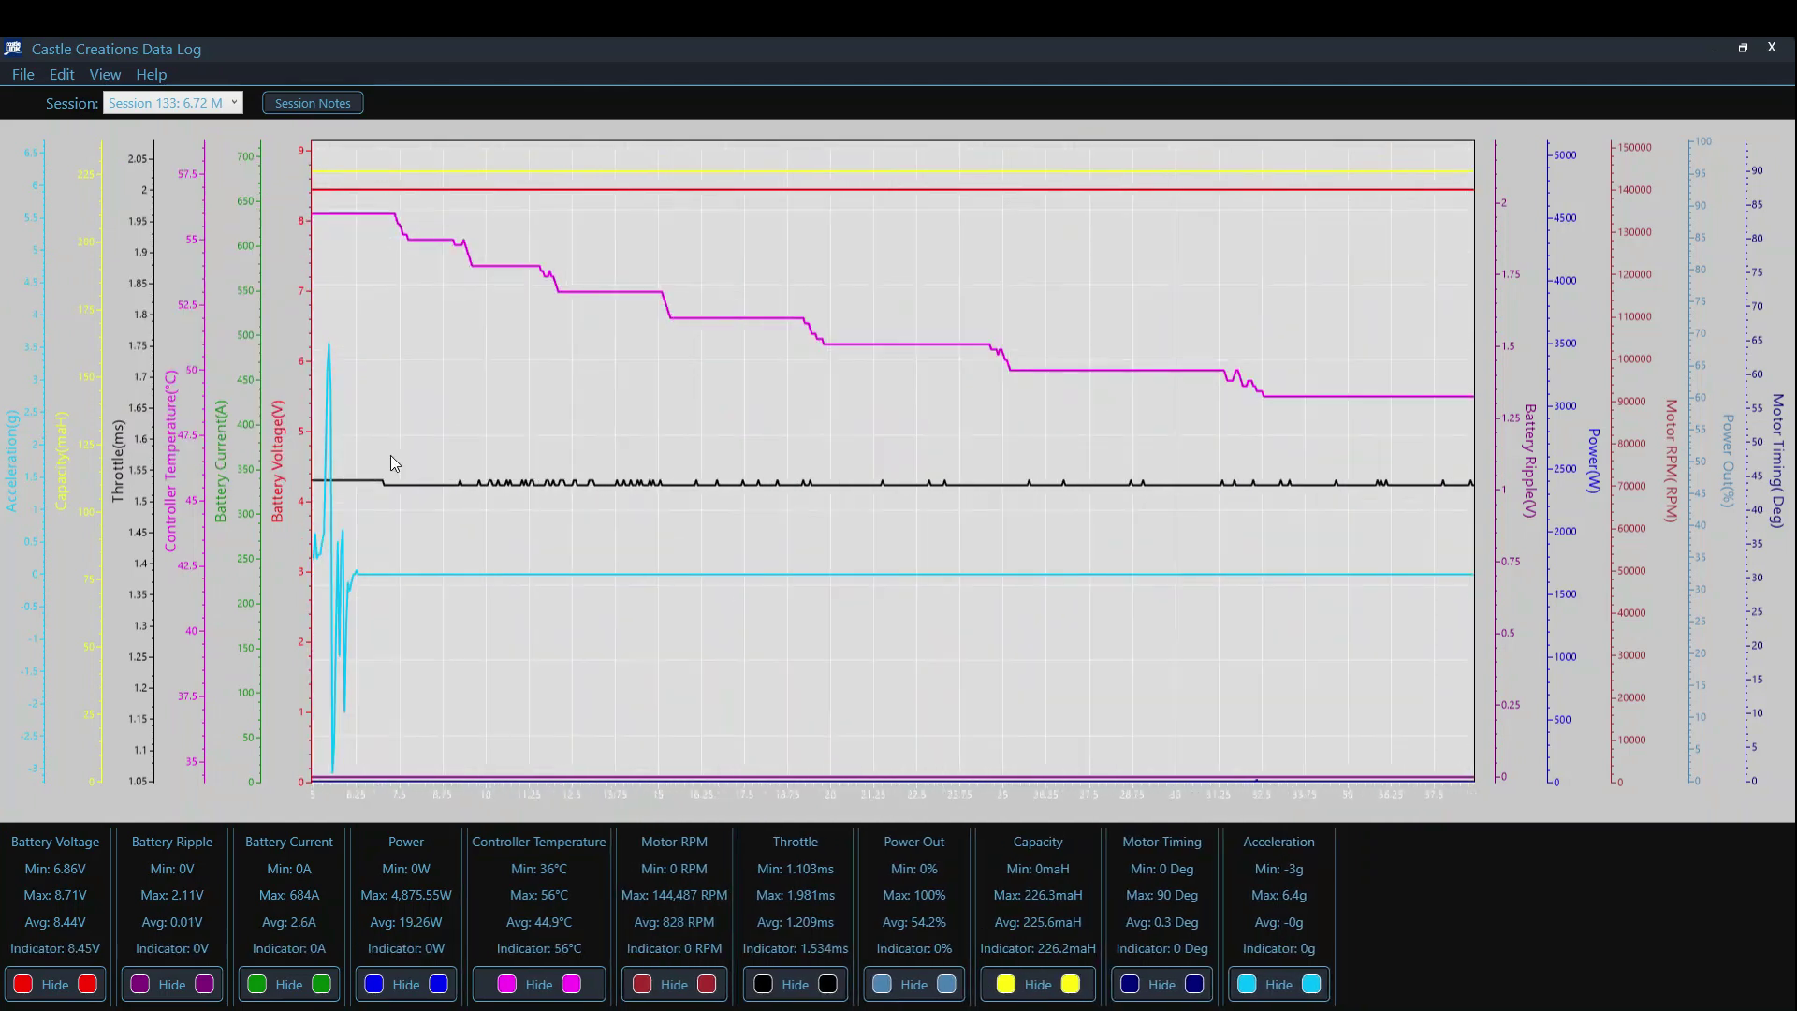
pyautogui.scroll(5, 571, 412)
pyautogui.scroll(5, 577, 398)
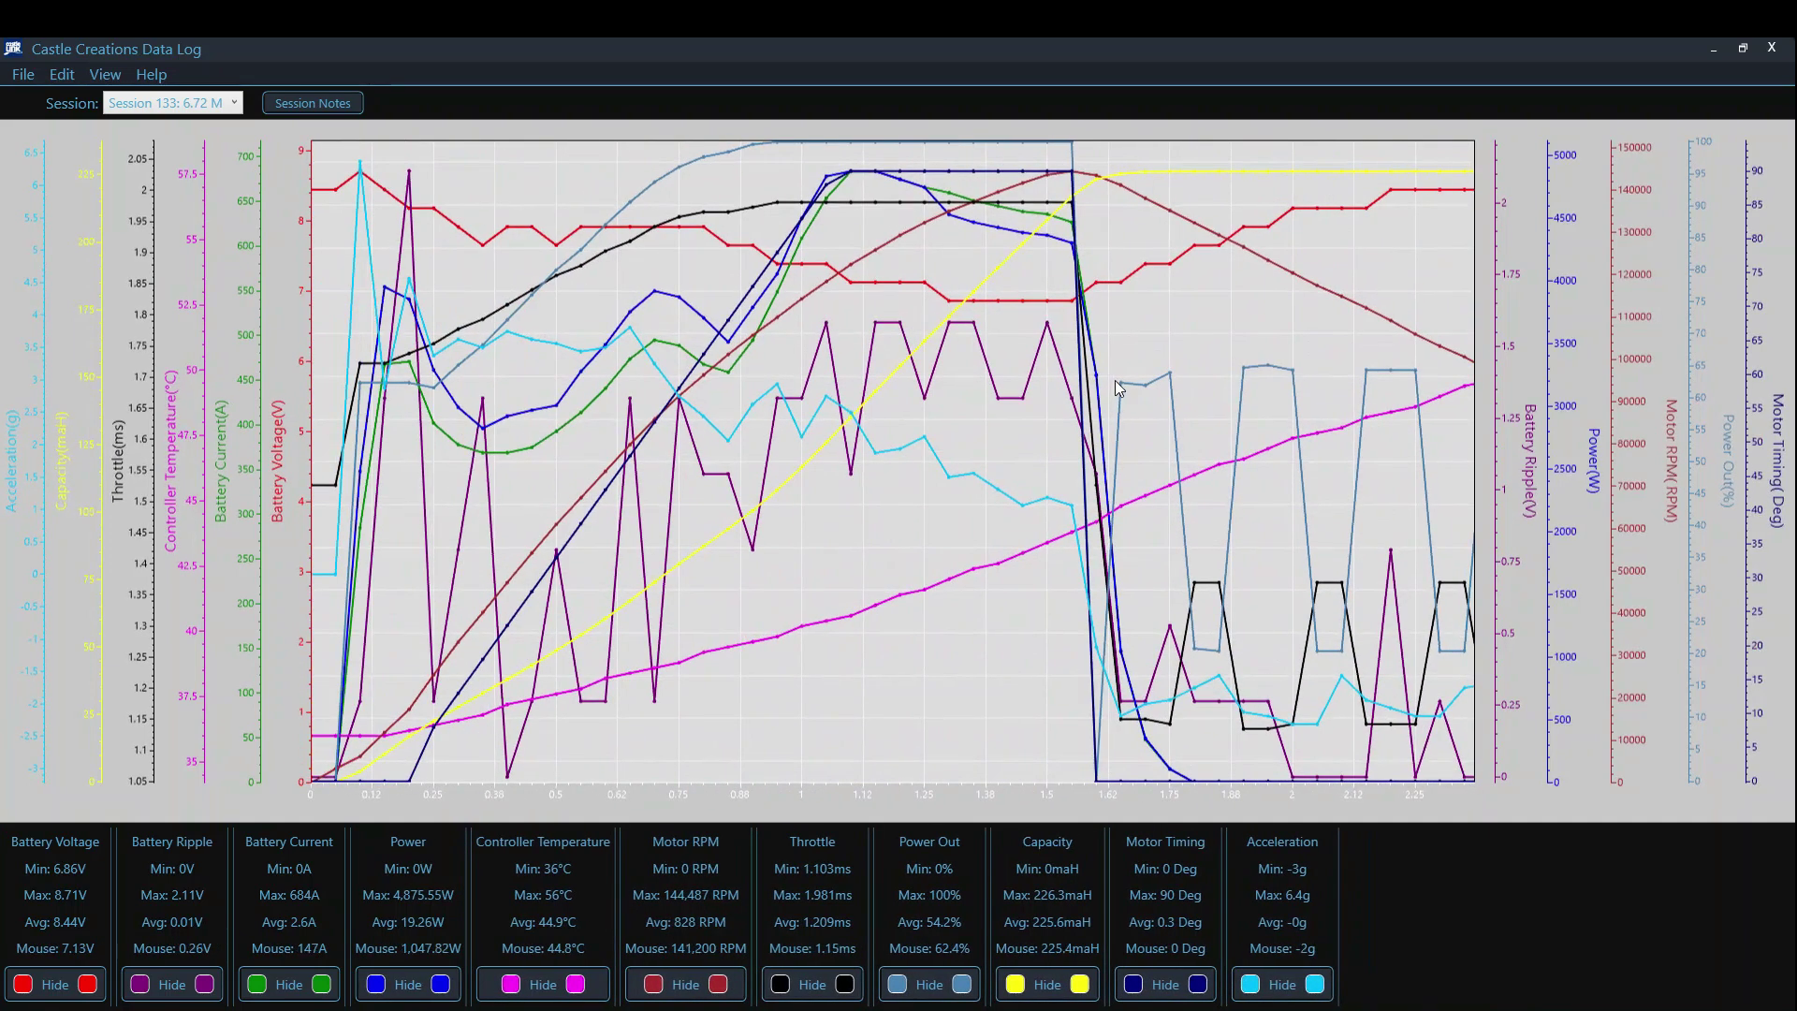
pyautogui.click(1119, 384)
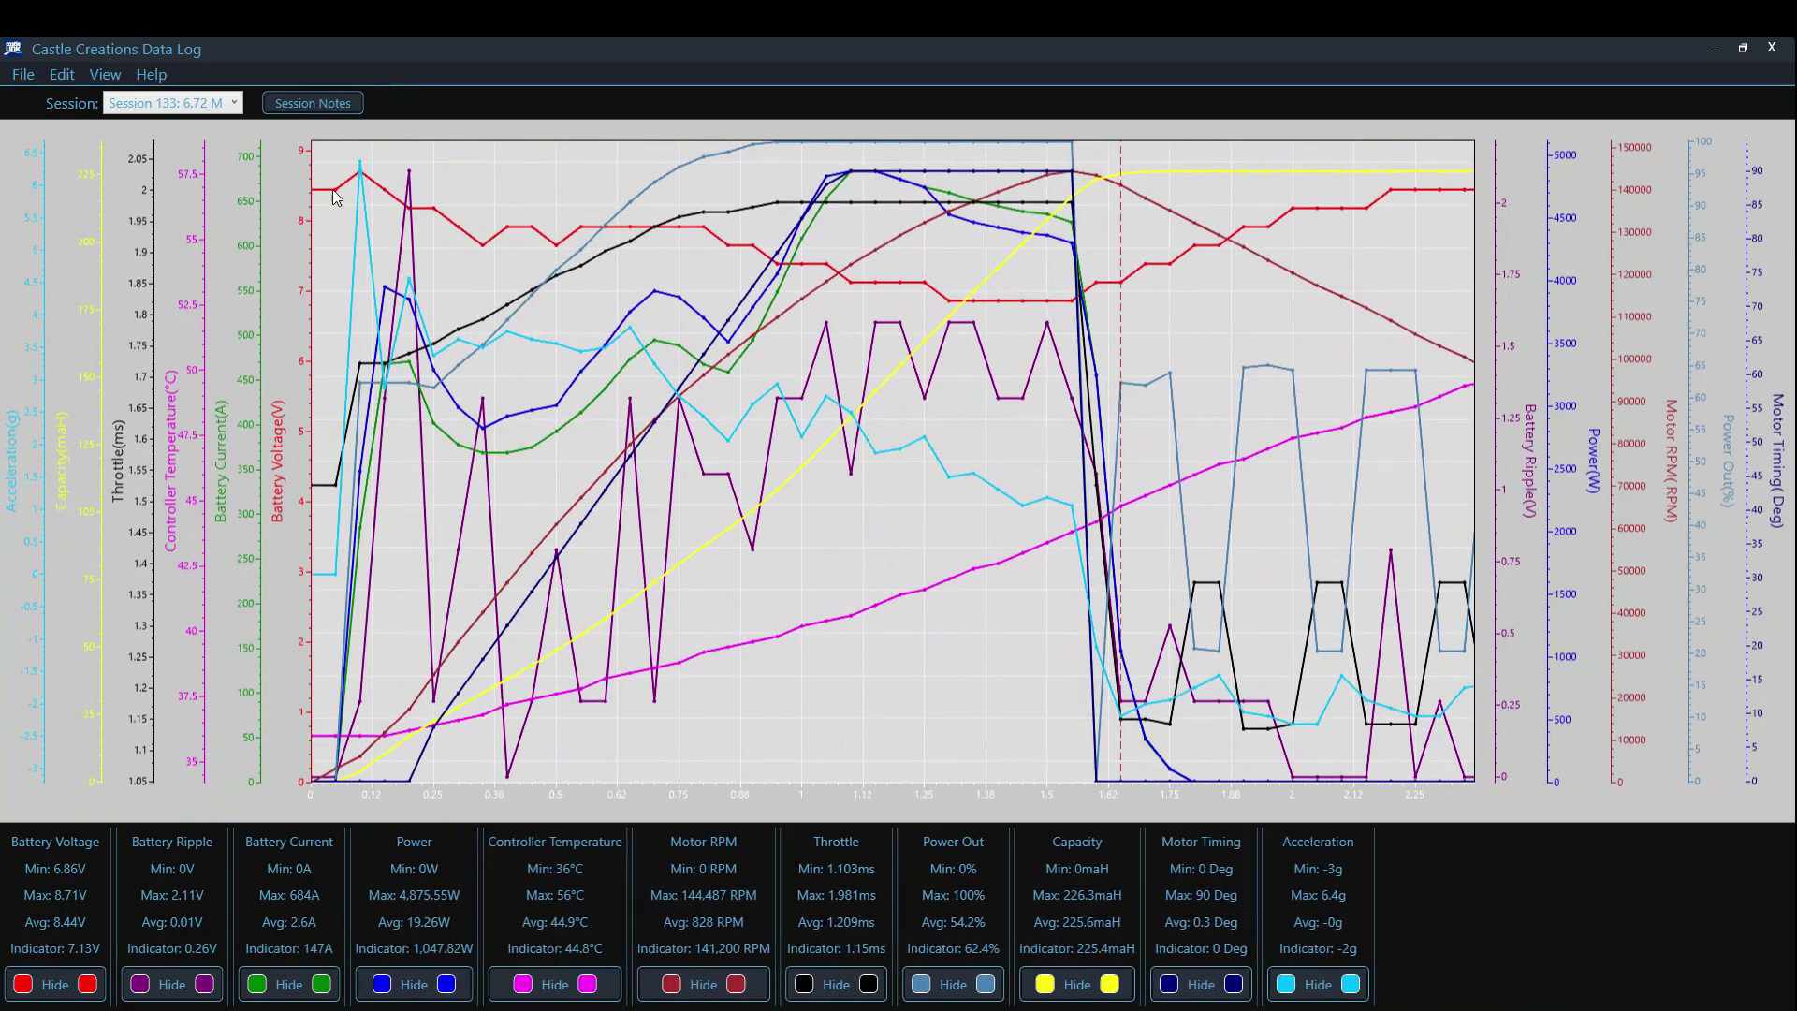
pyautogui.click(107, 75)
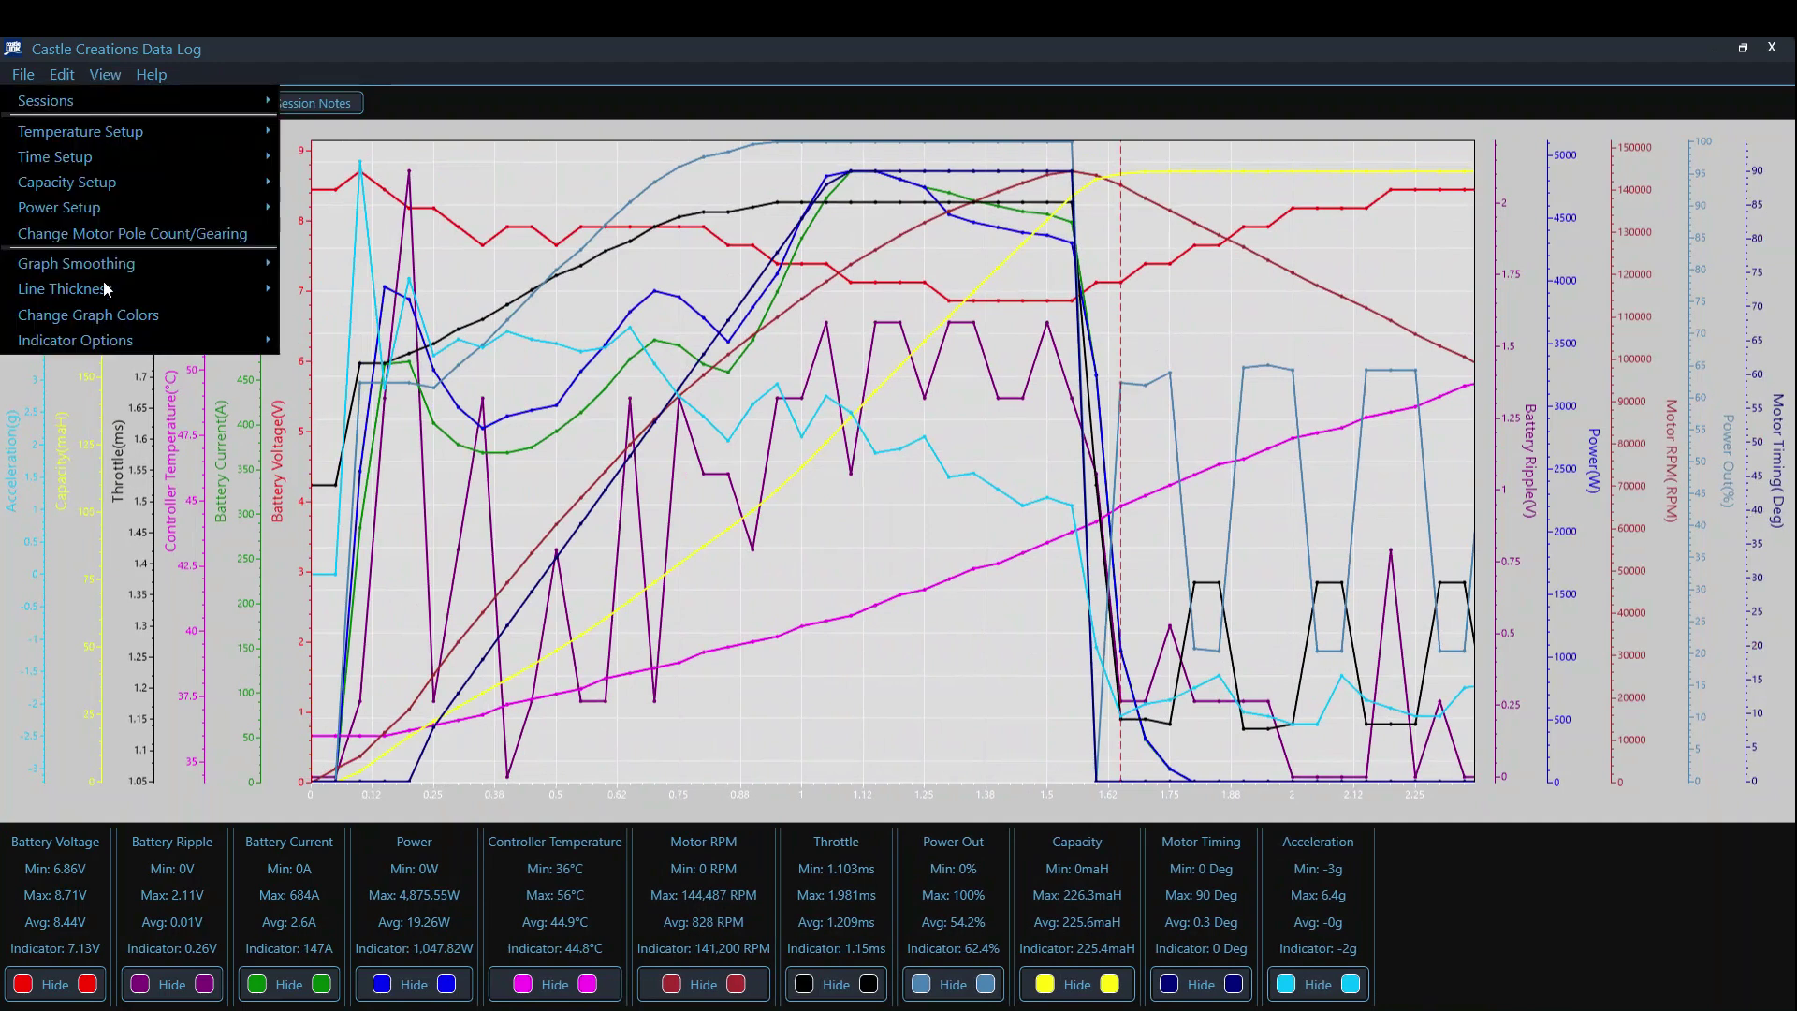
pyautogui.moveTo(113, 342)
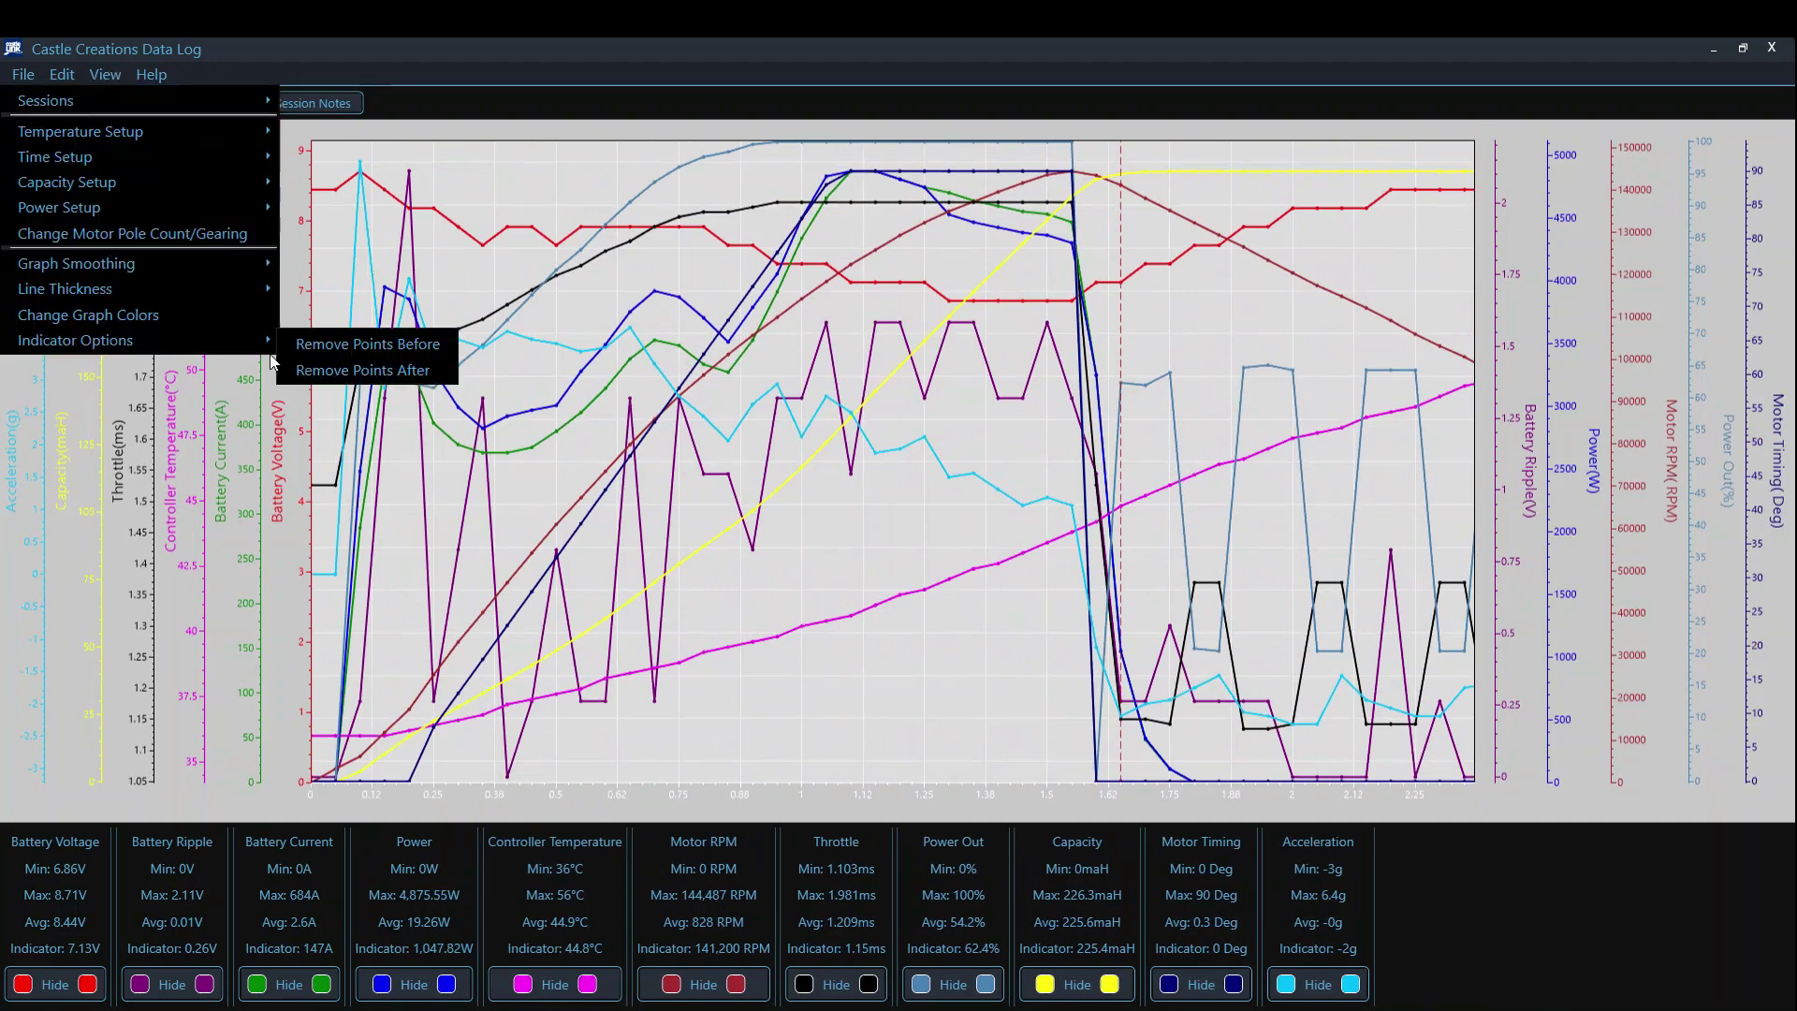
pyautogui.click(355, 370)
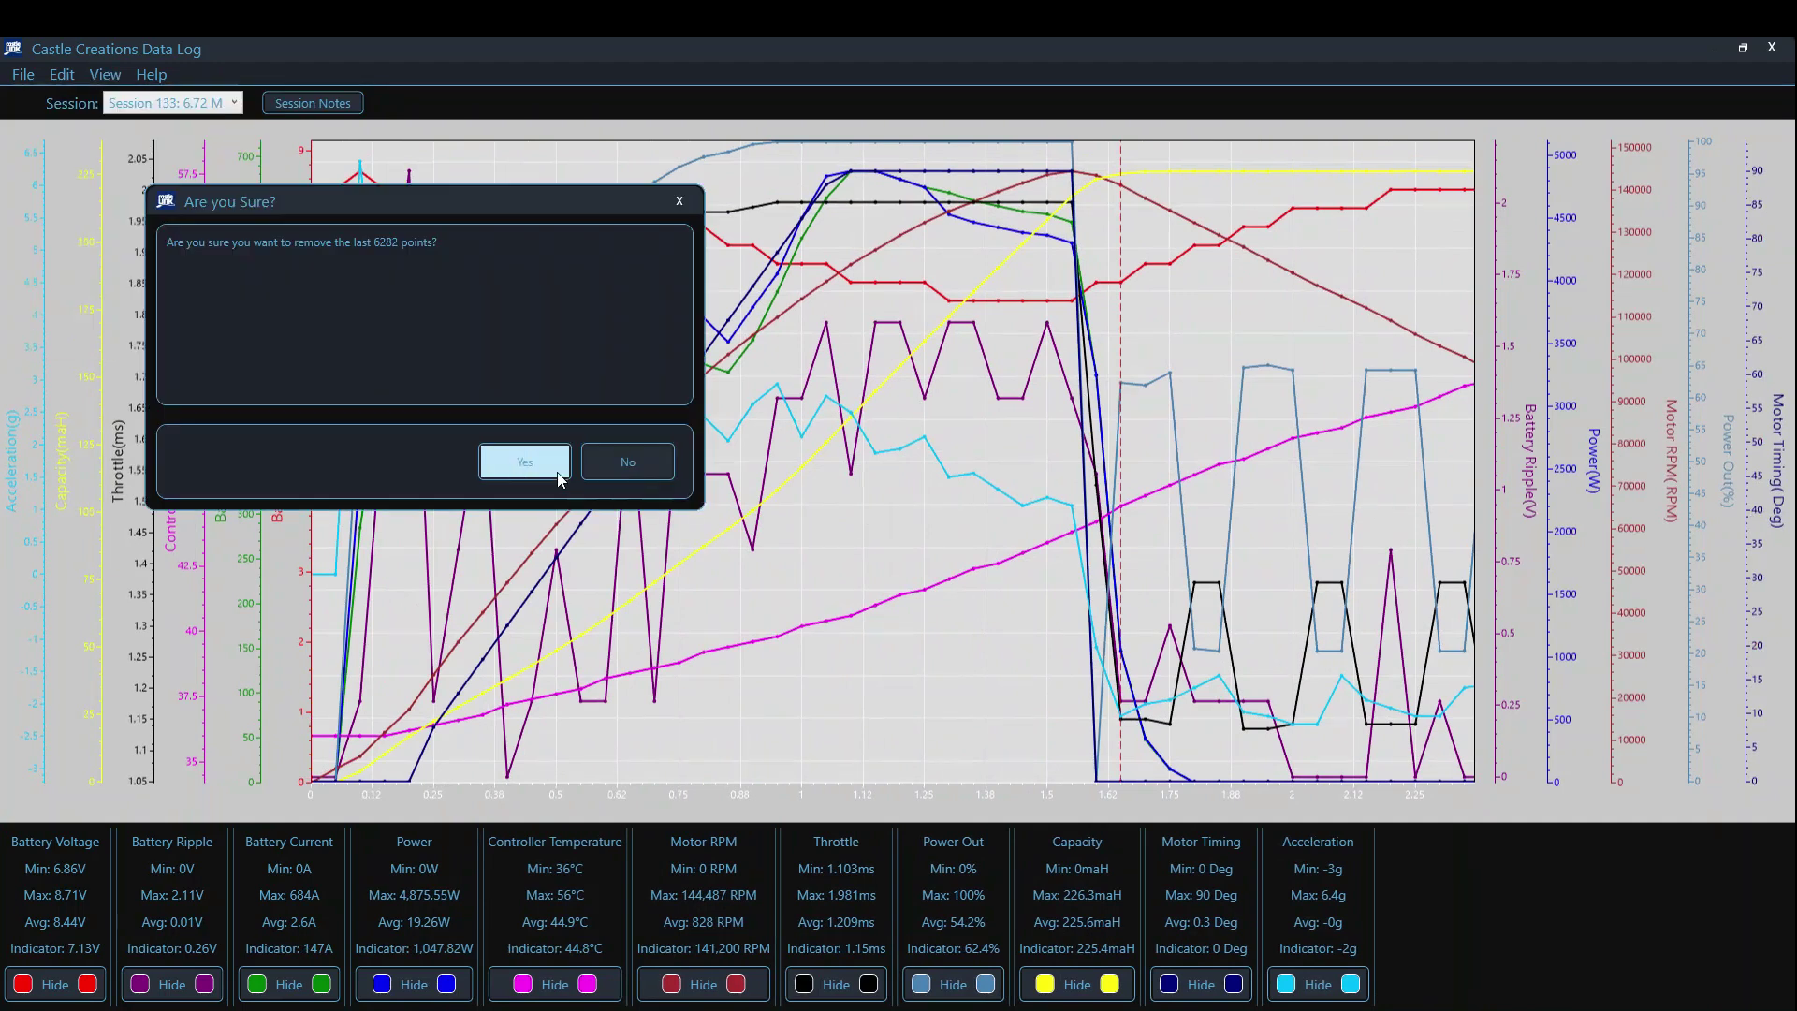
pyautogui.click(524, 466)
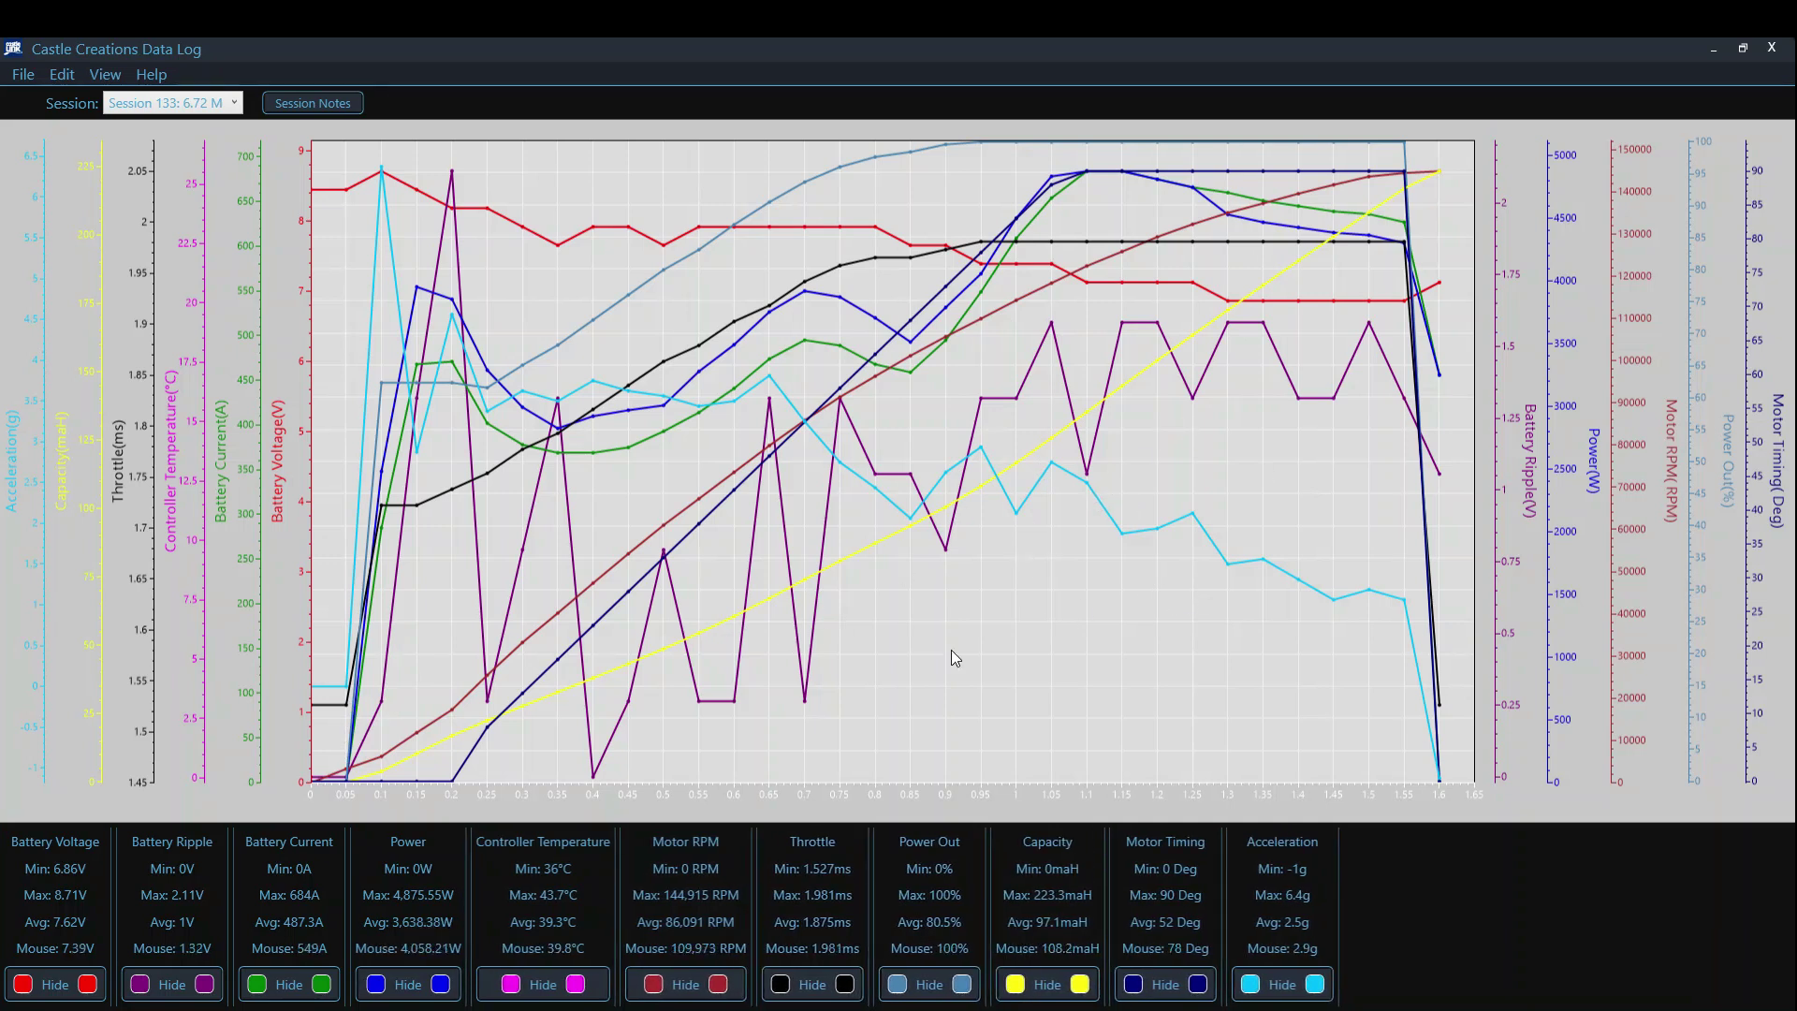
# Hide the Capacity trace (after toggling it back once) and the Battery Ripple trace
pyautogui.click(1048, 983)
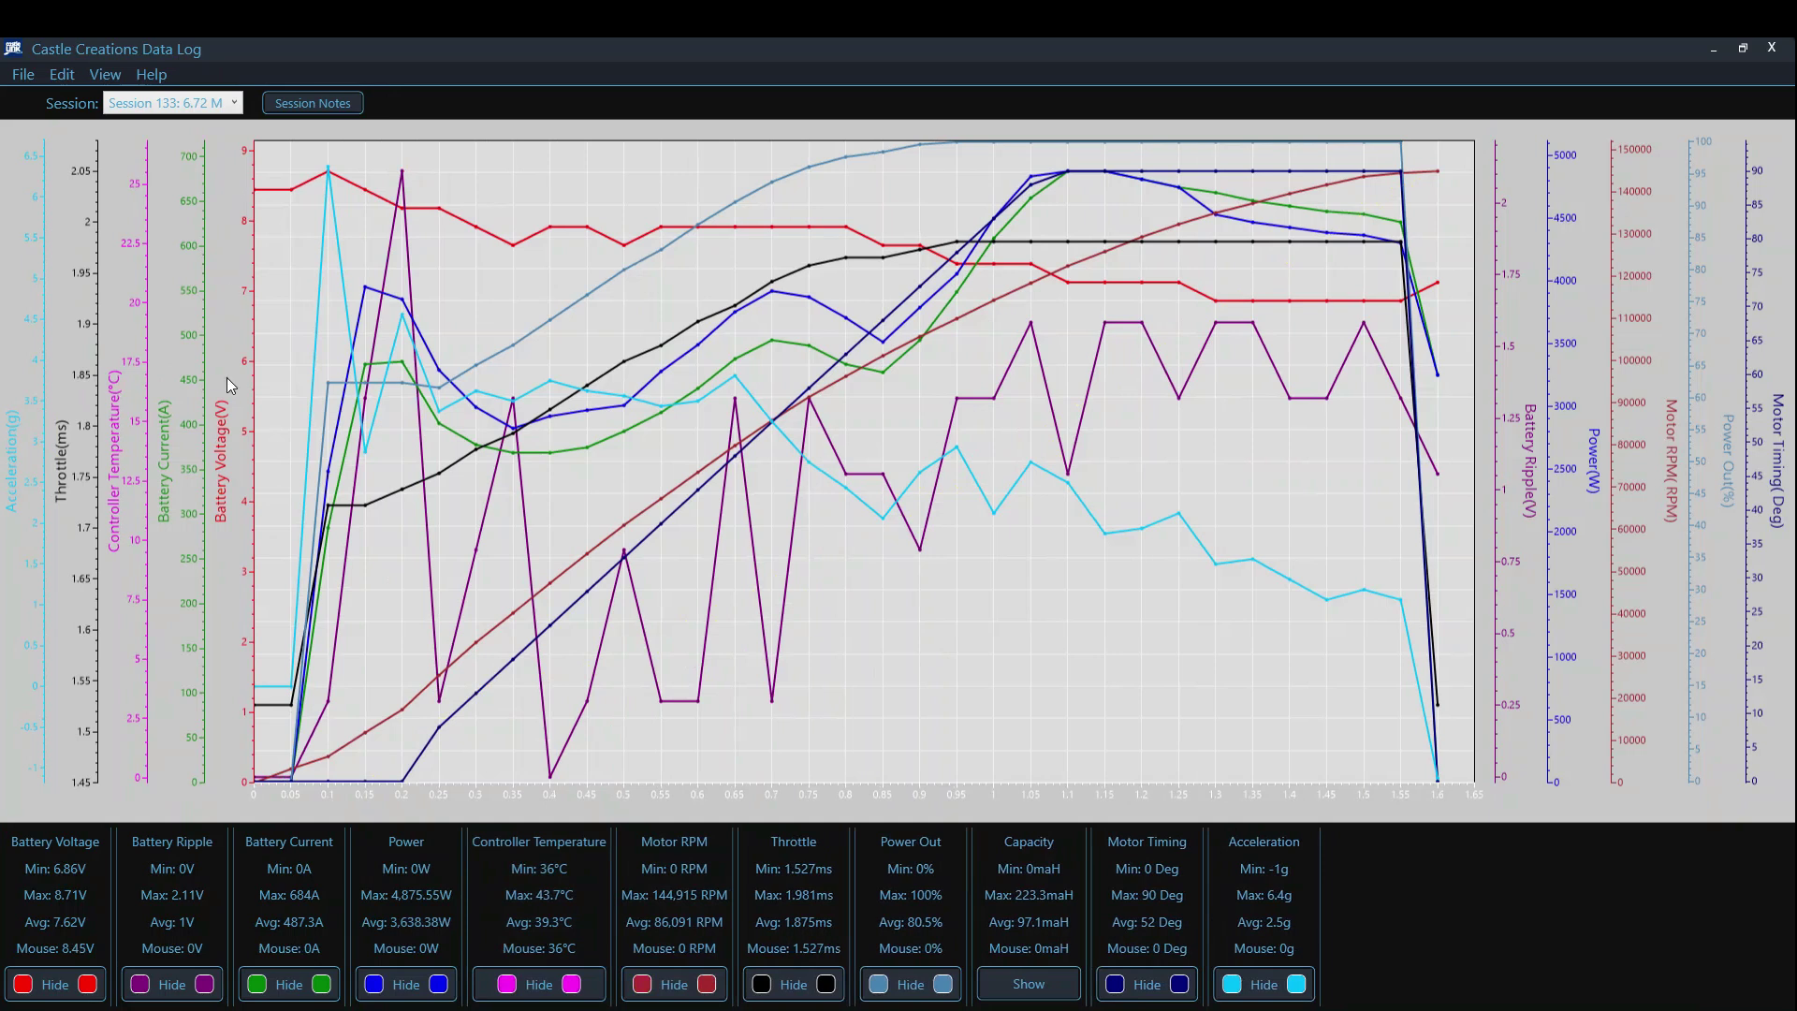
pyautogui.click(1028, 983)
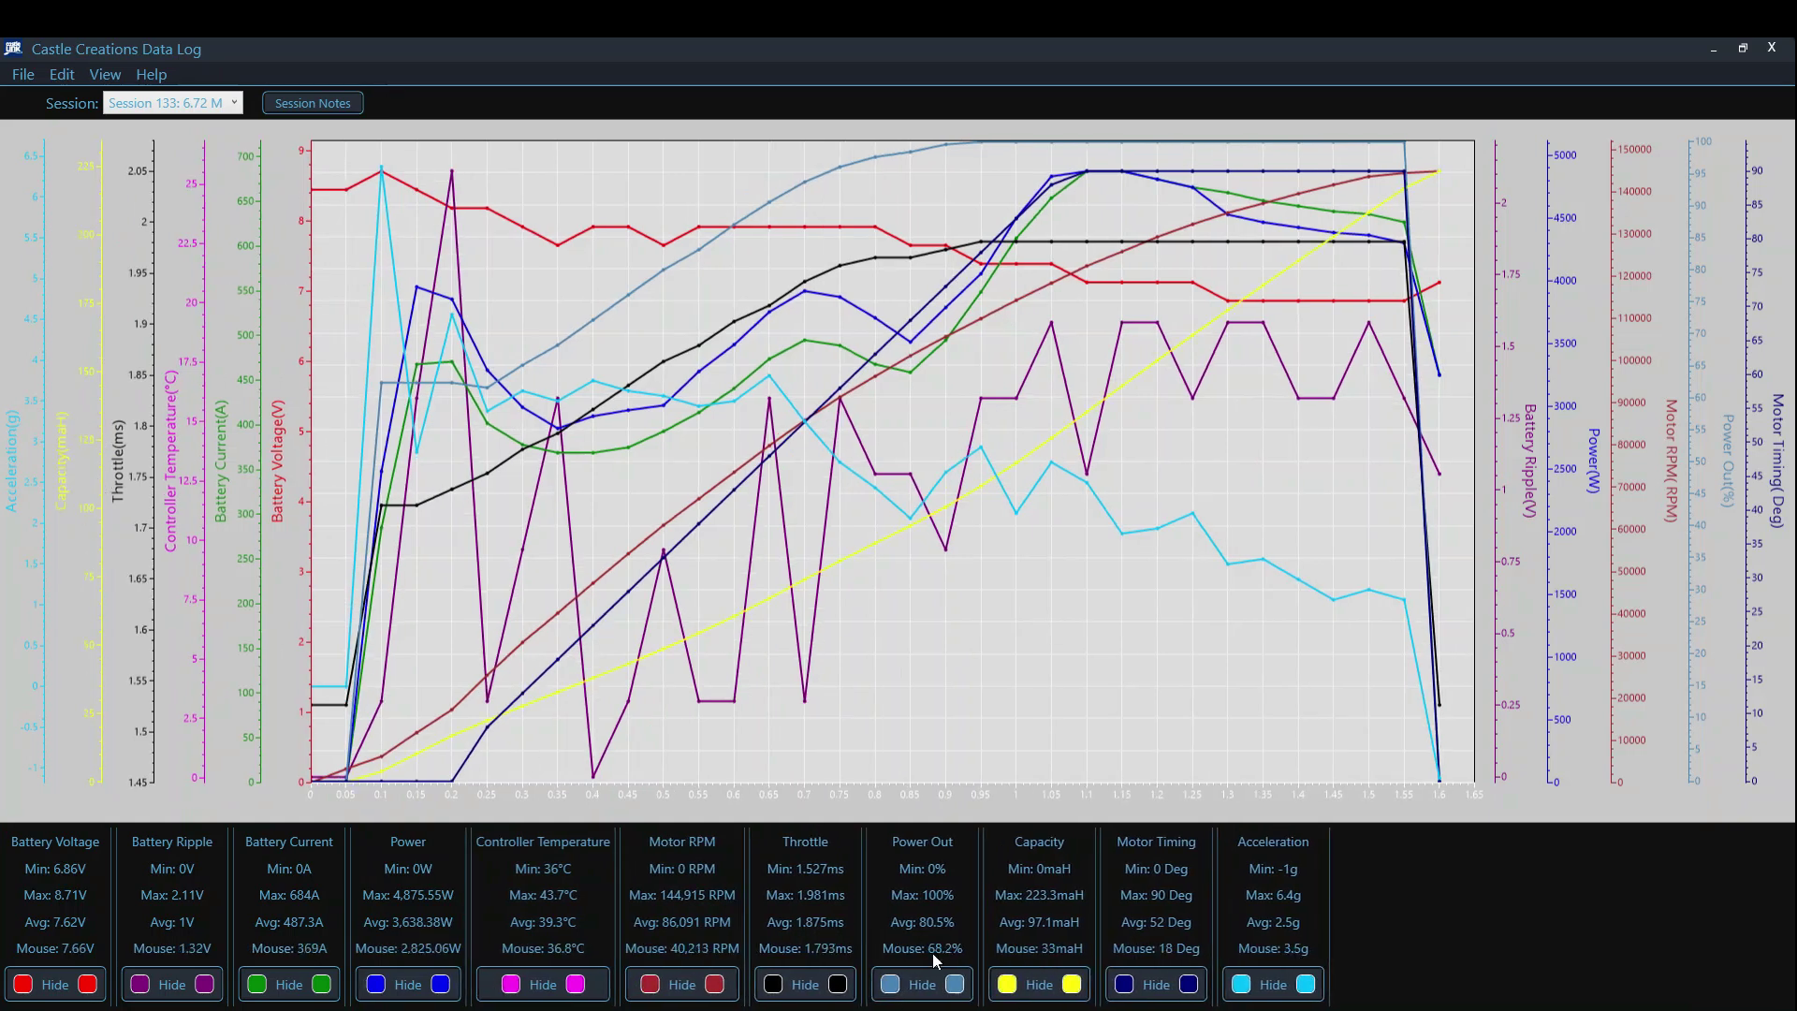
pyautogui.click(1029, 990)
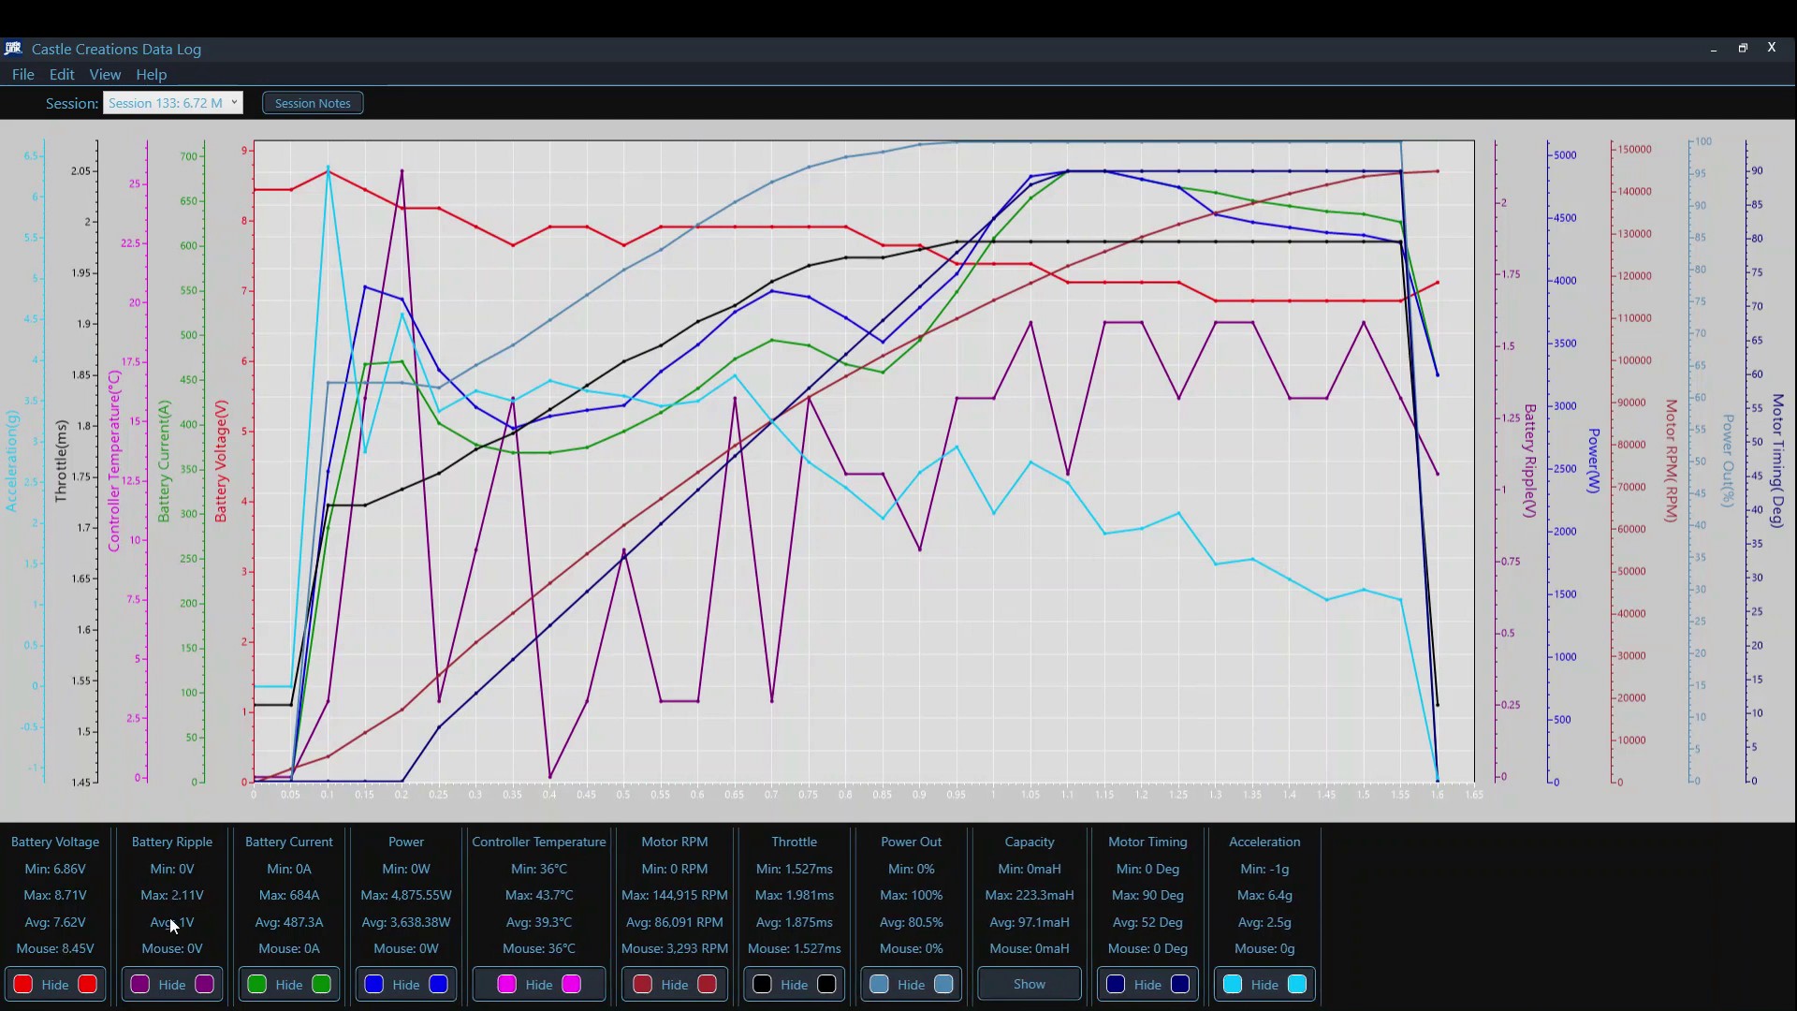
pyautogui.click(172, 983)
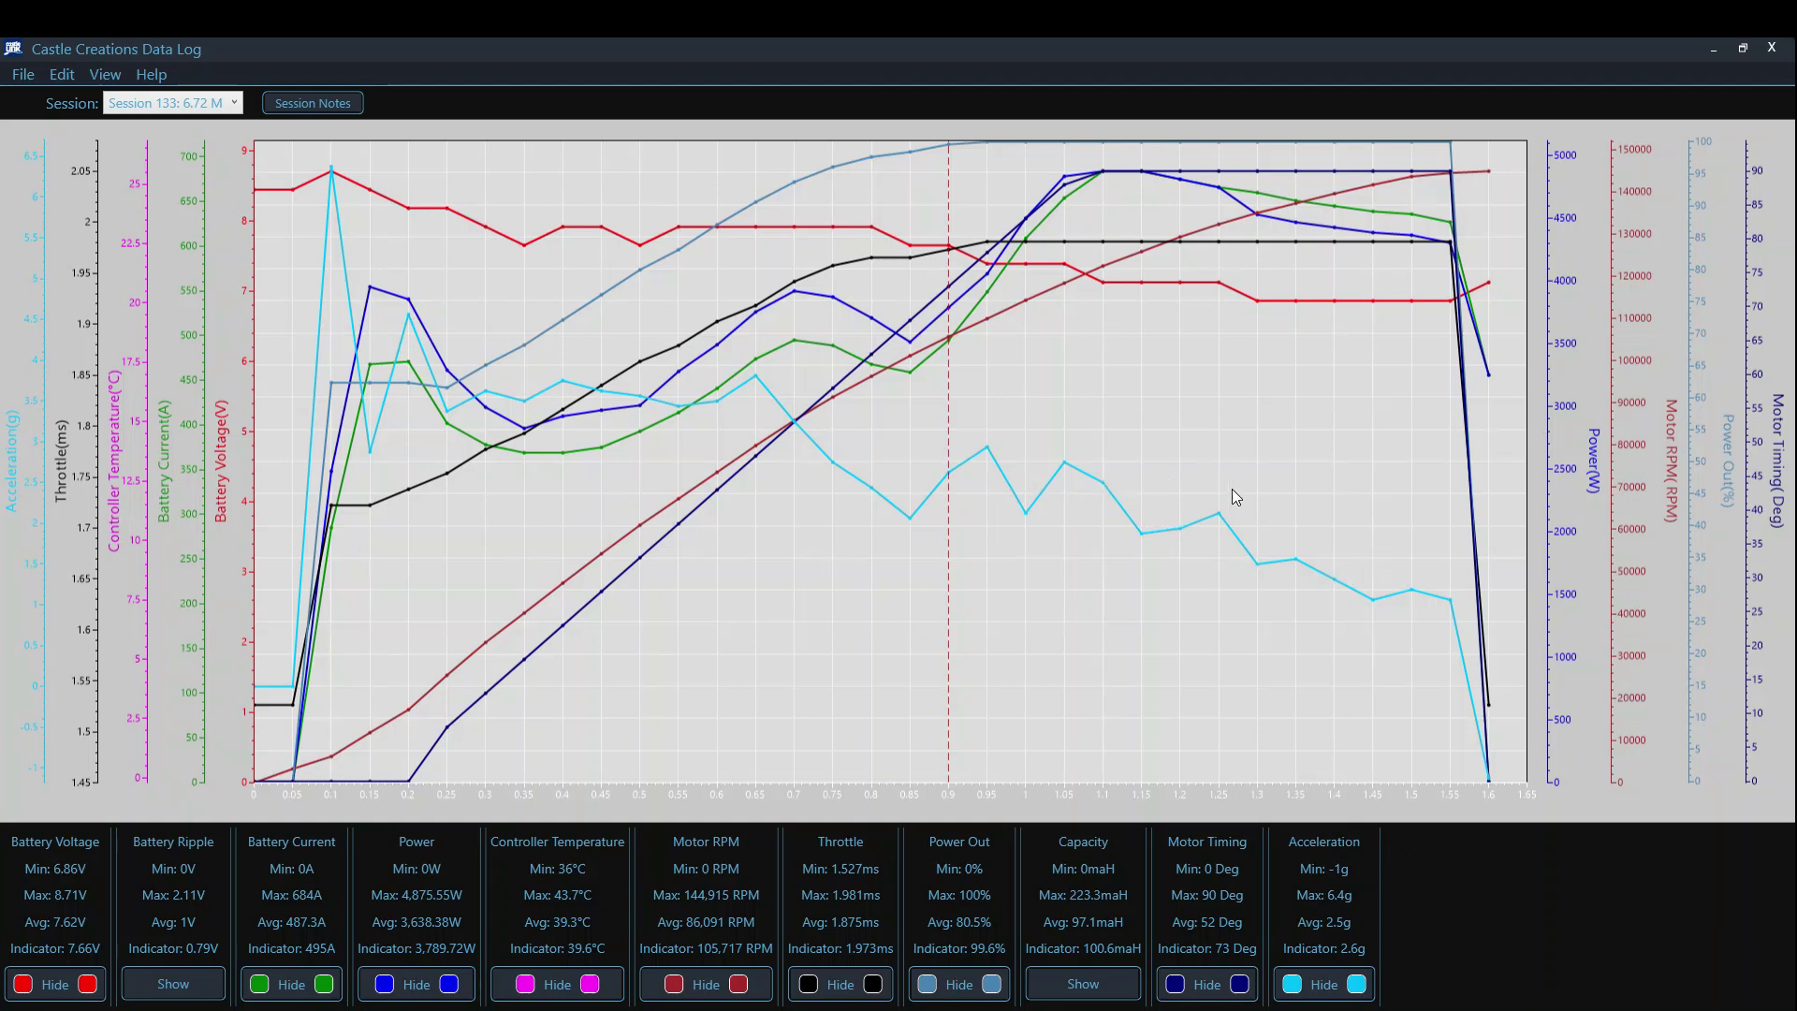
# Hide the Acceleration and Power traces from the graph, then bring up the graph's context menu
pyautogui.click(1324, 983)
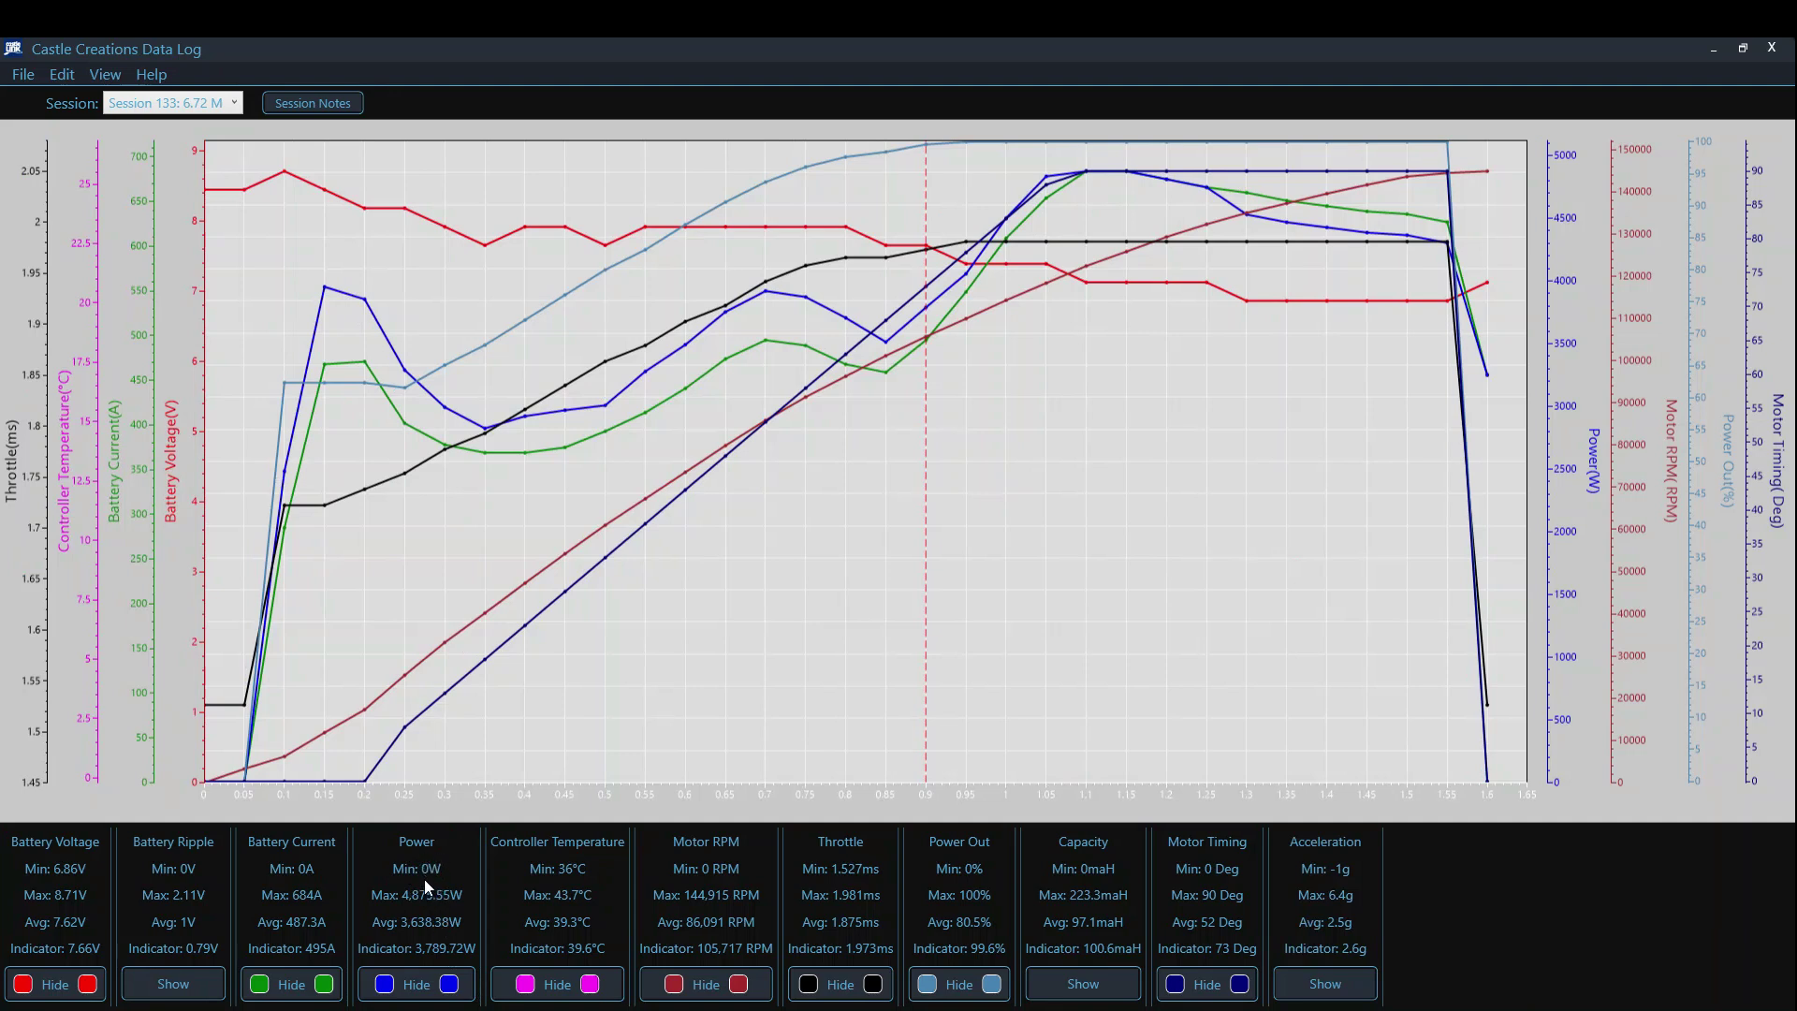
pyautogui.click(409, 985)
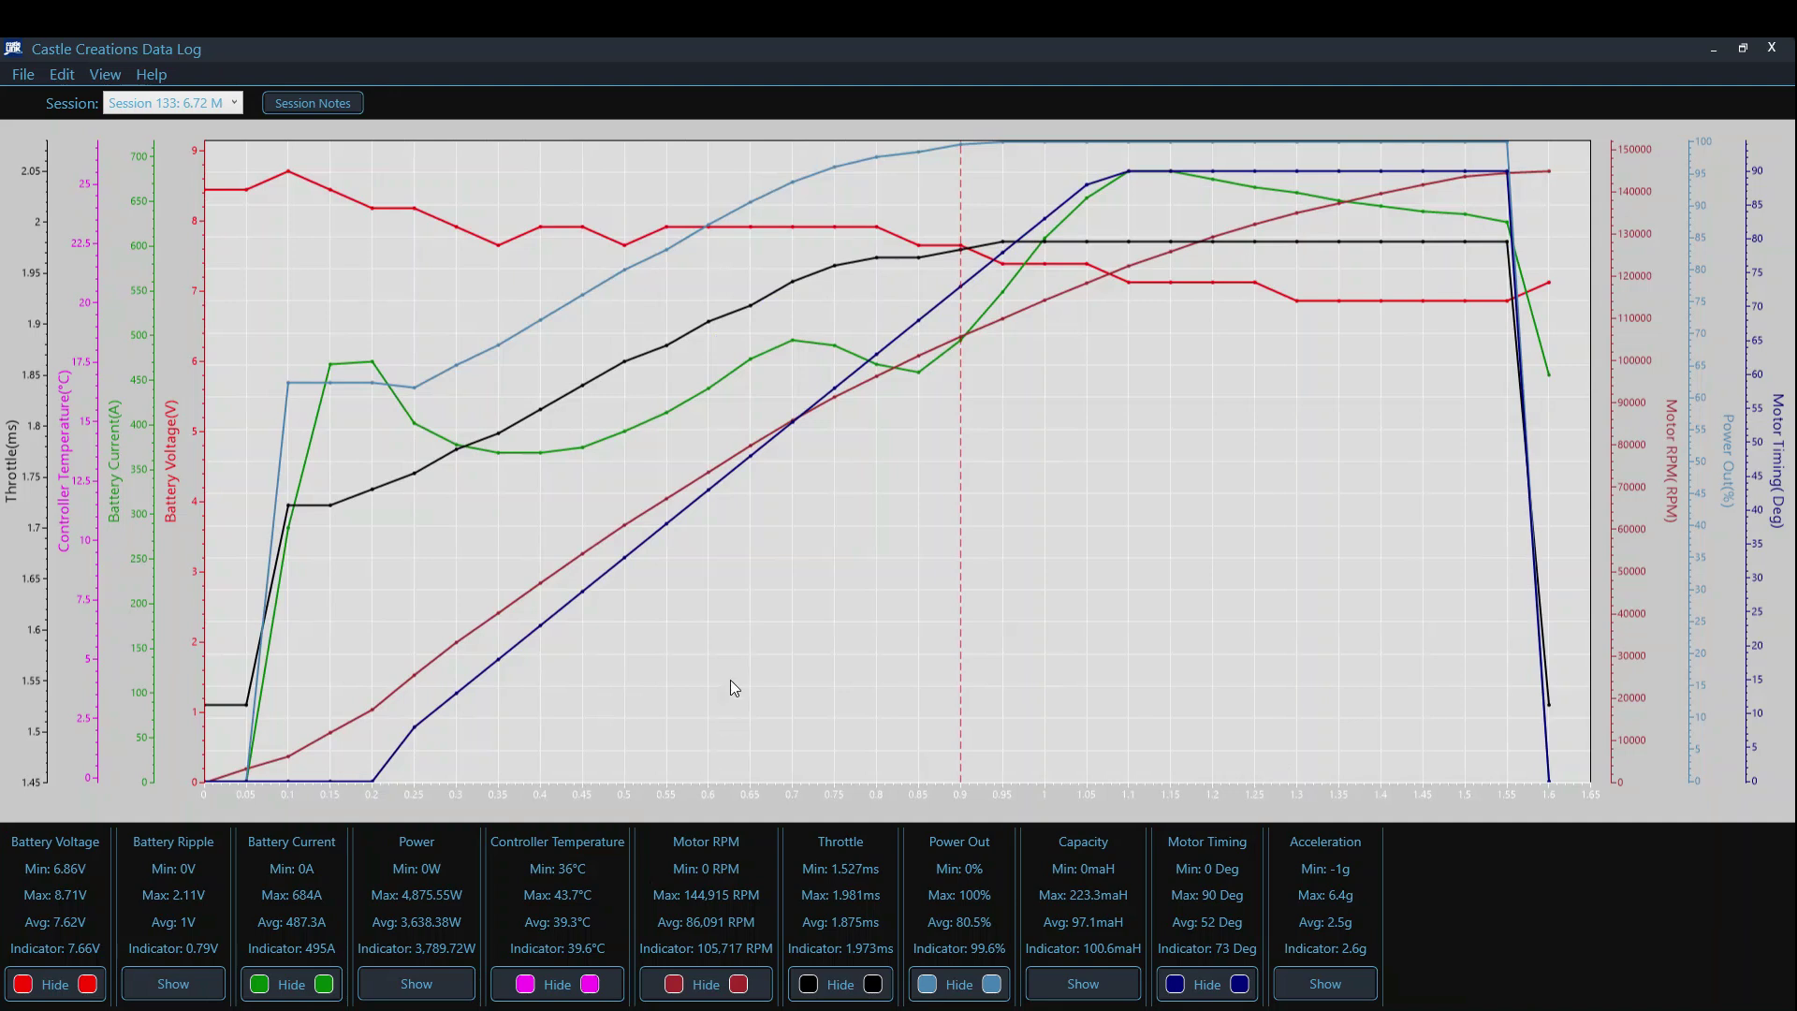
pyautogui.rightClick(1009, 541)
# Move the indicator to 0.95 s, 1.4 s and about 1.5 s, then back near 0.2 s
pyautogui.click(1040, 508)
pyautogui.click(1382, 348)
pyautogui.click(1465, 758)
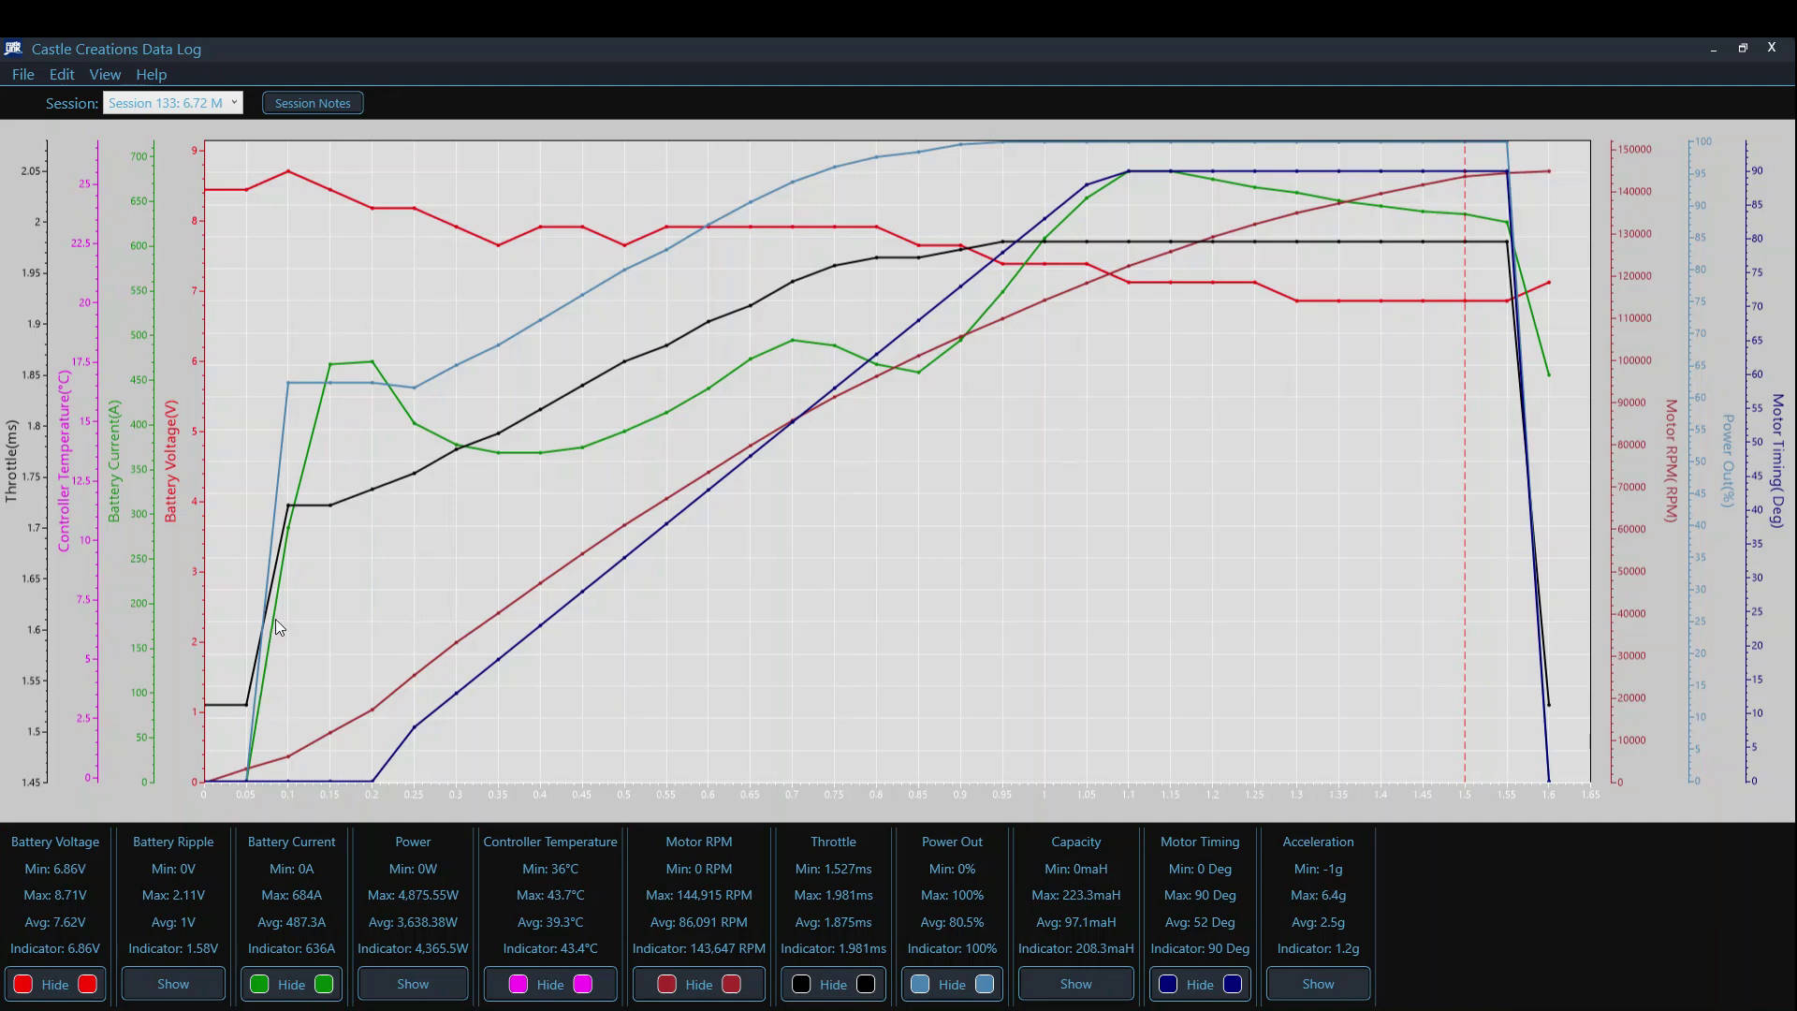
pyautogui.click(289, 395)
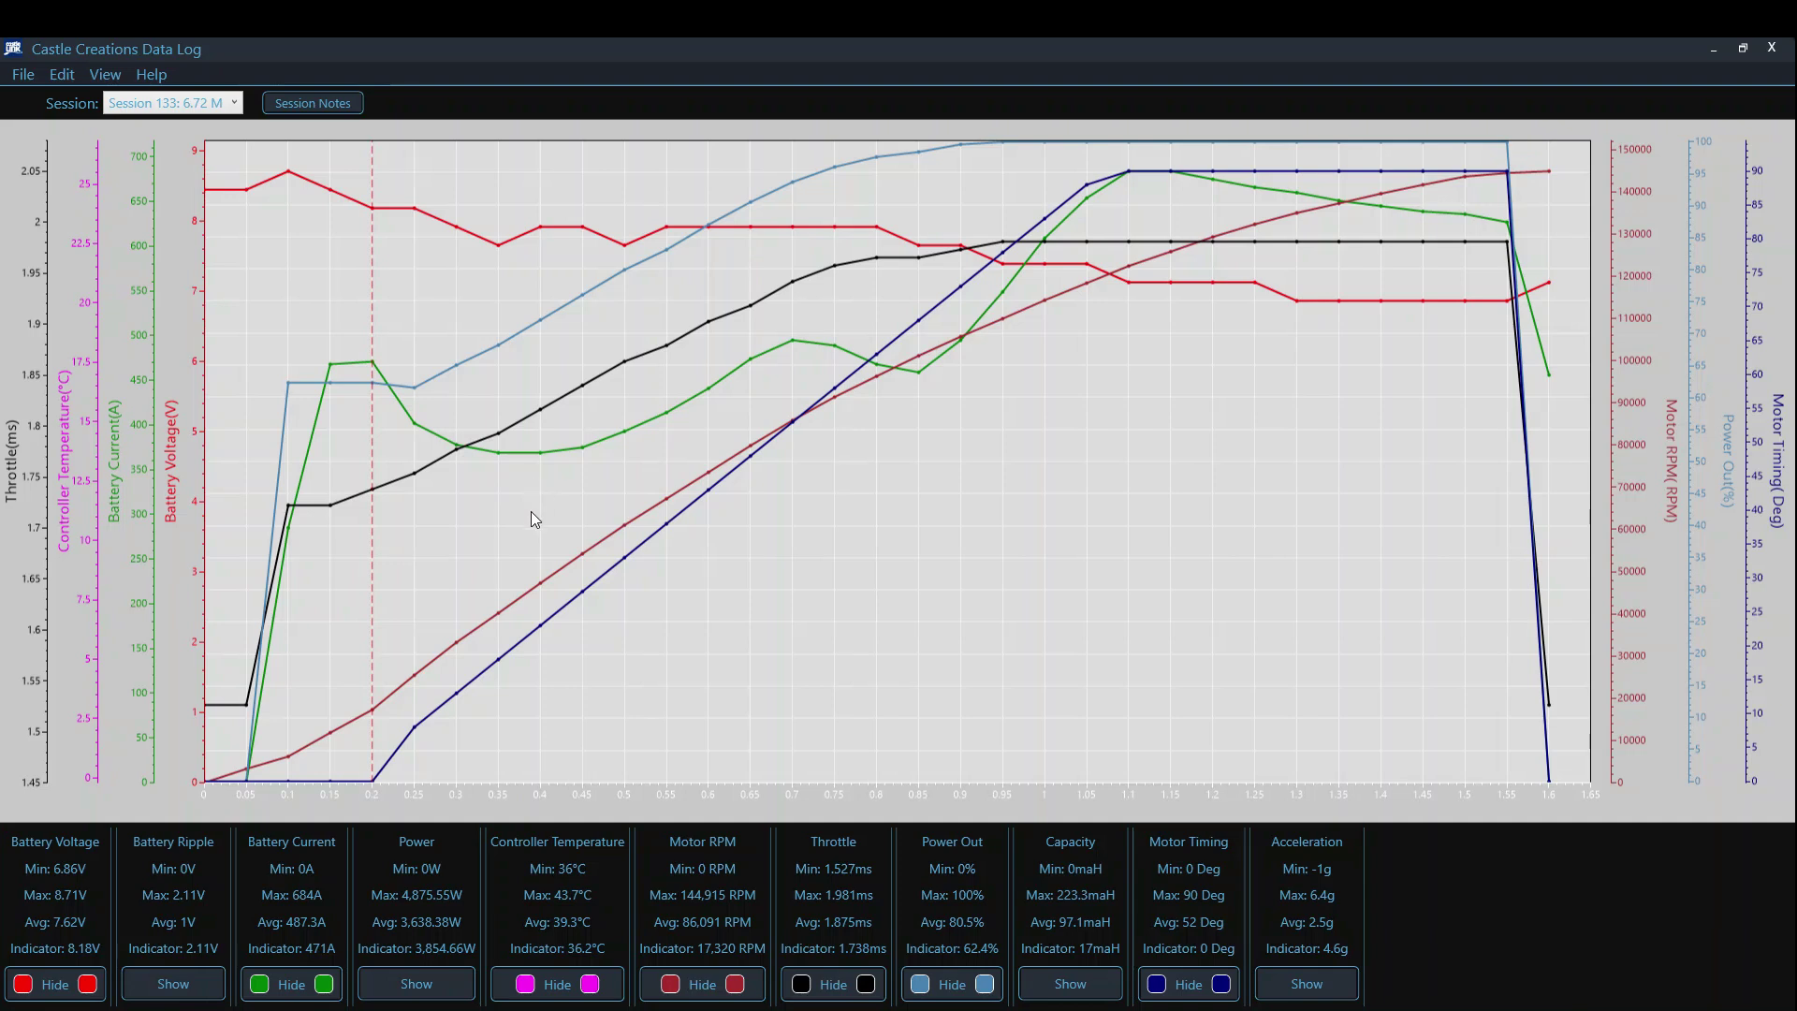
# Place the indicator at 0.4 s, reading 47,307 RPM, 369A and 7.92V
pyautogui.click(541, 351)
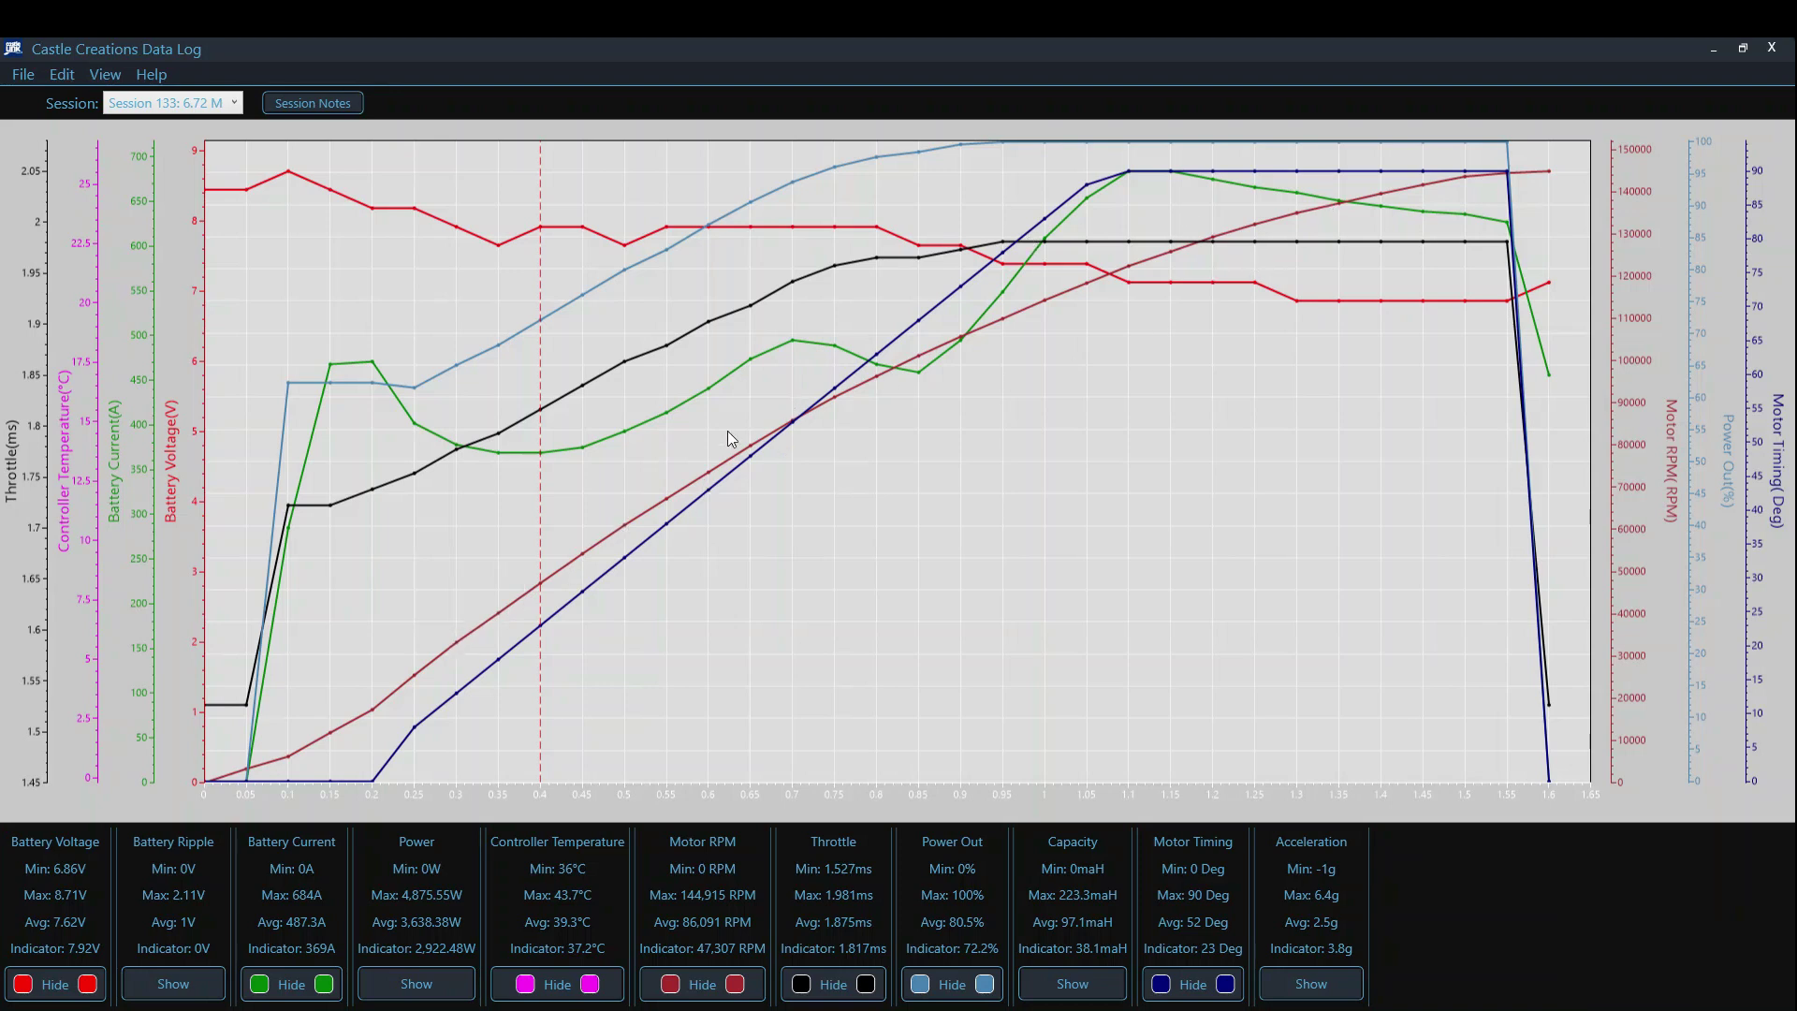
# Move the indicator to 1.1 s, then open the empty Datalog Notes from File > View/Edit Notes
pyautogui.click(919, 339)
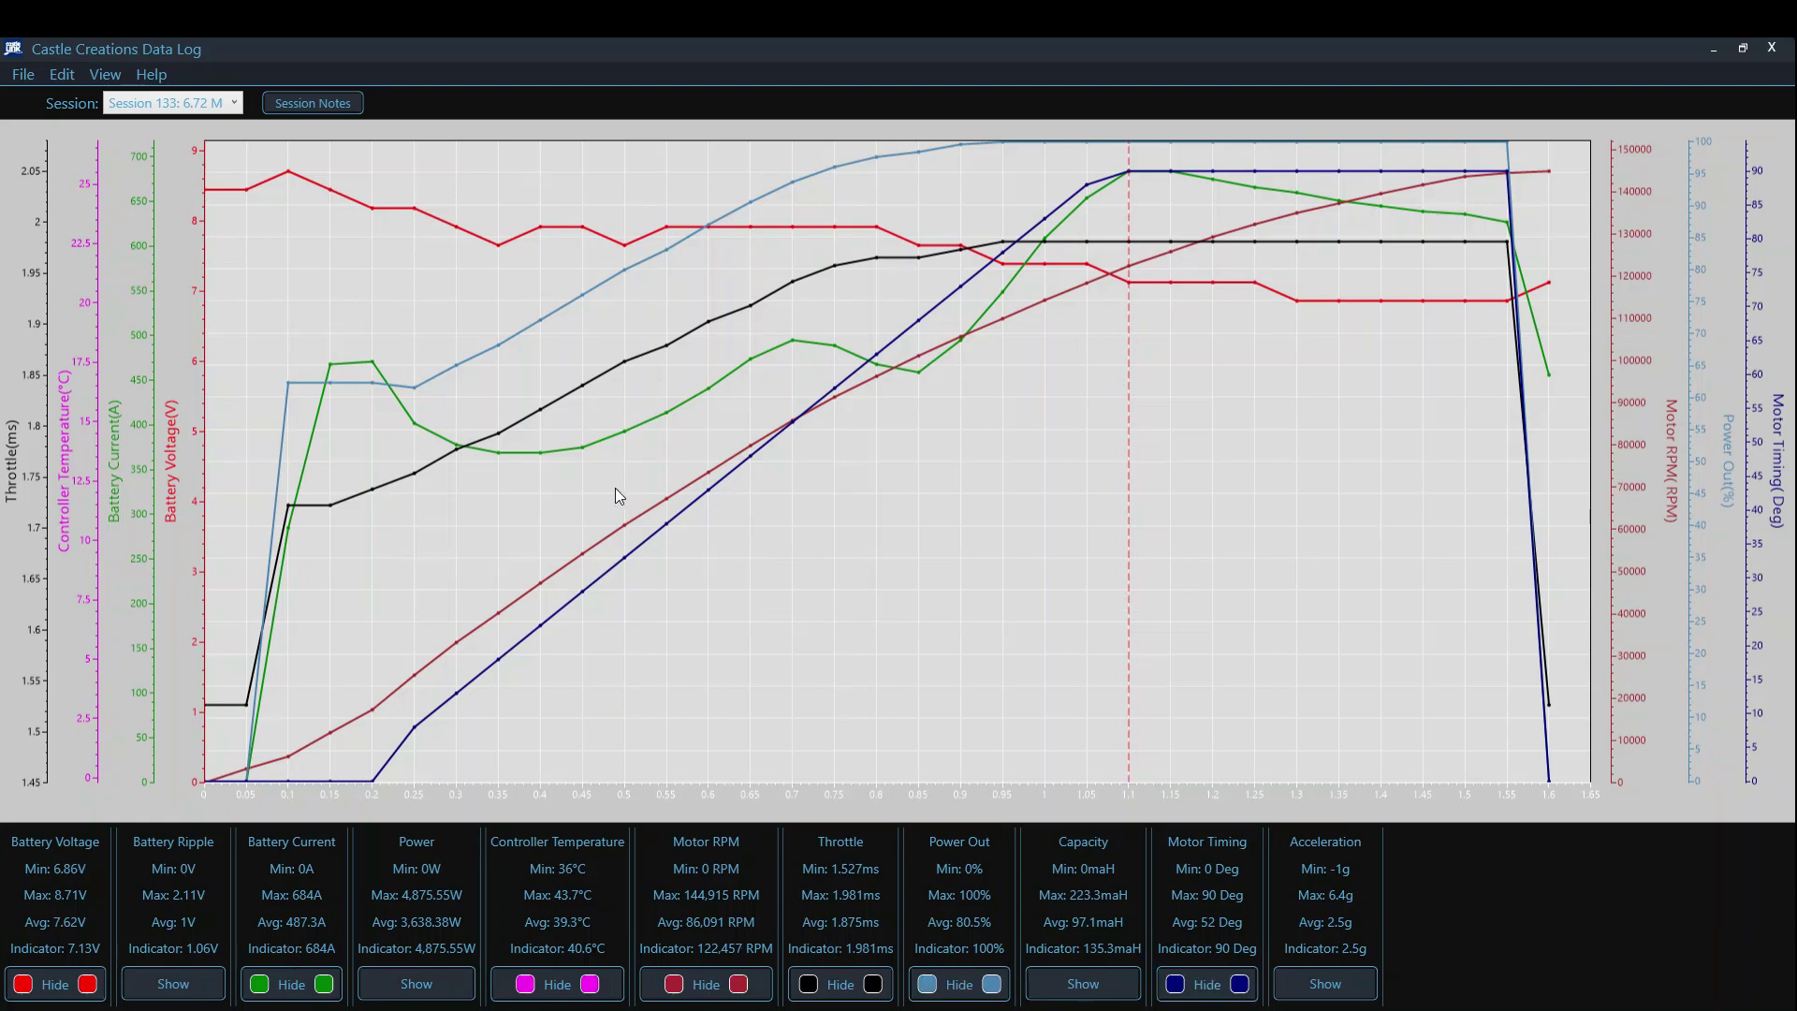
pyautogui.click(24, 74)
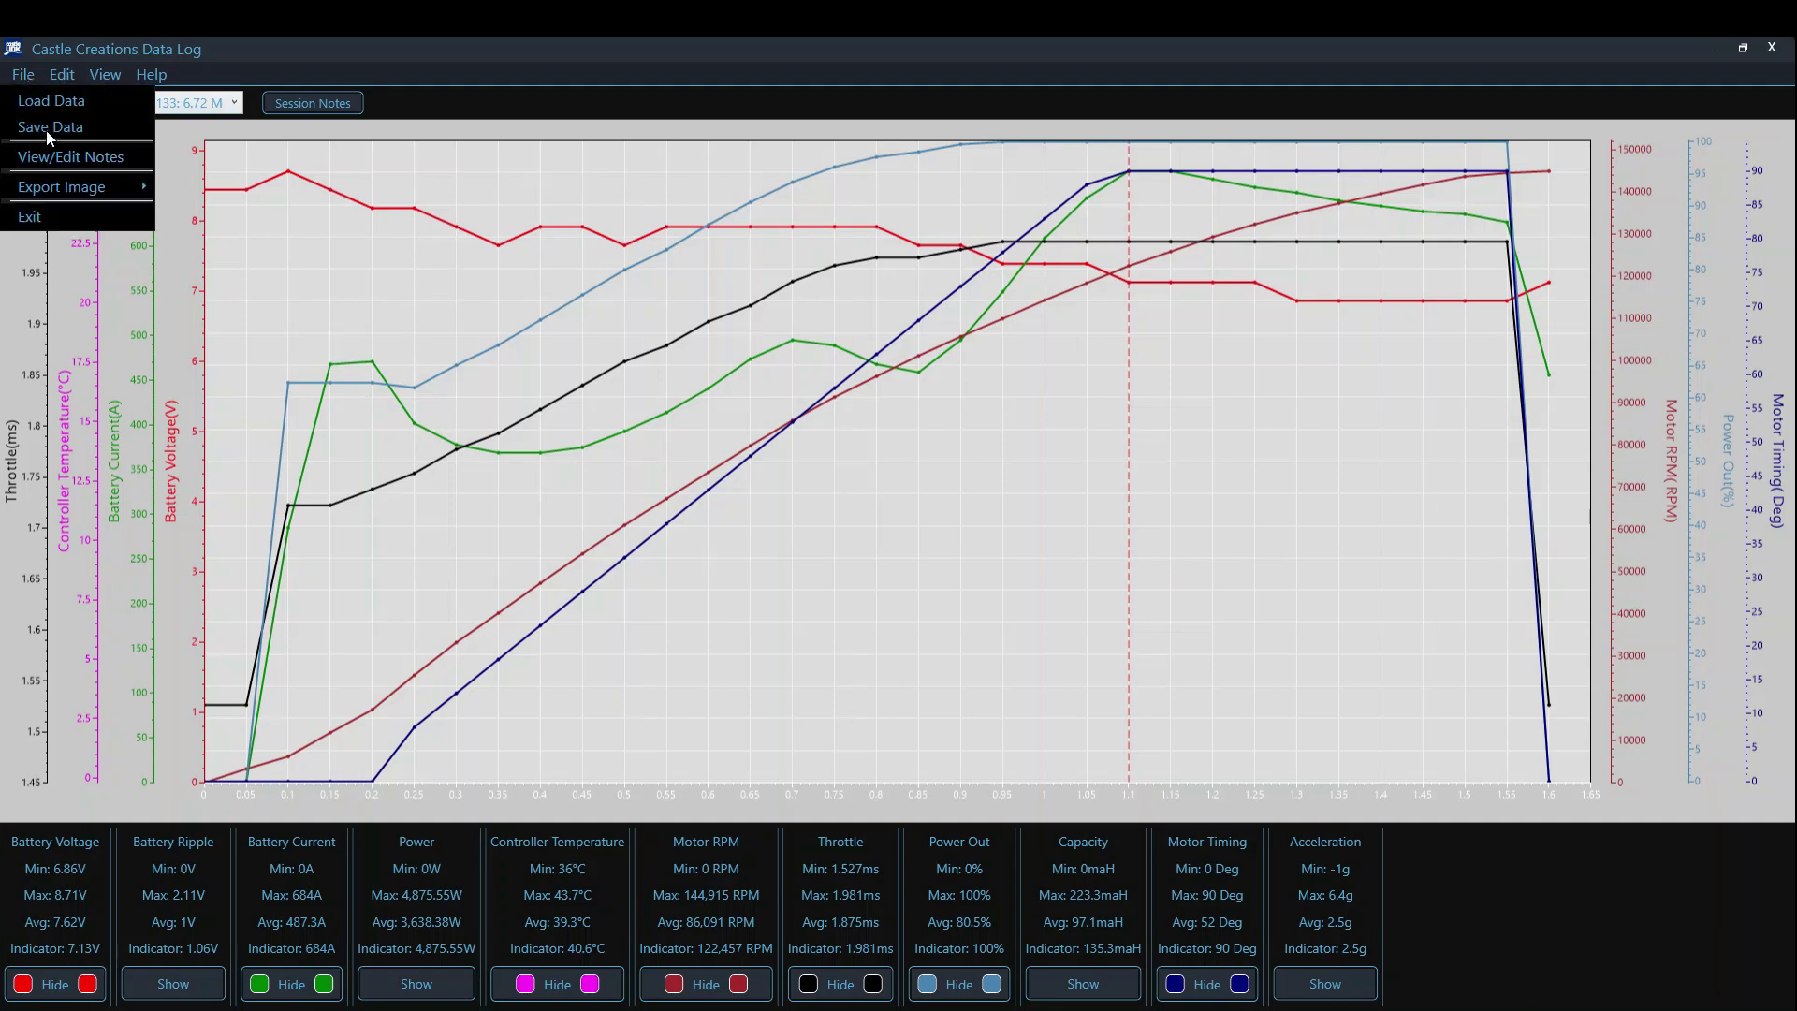
pyautogui.click(56, 157)
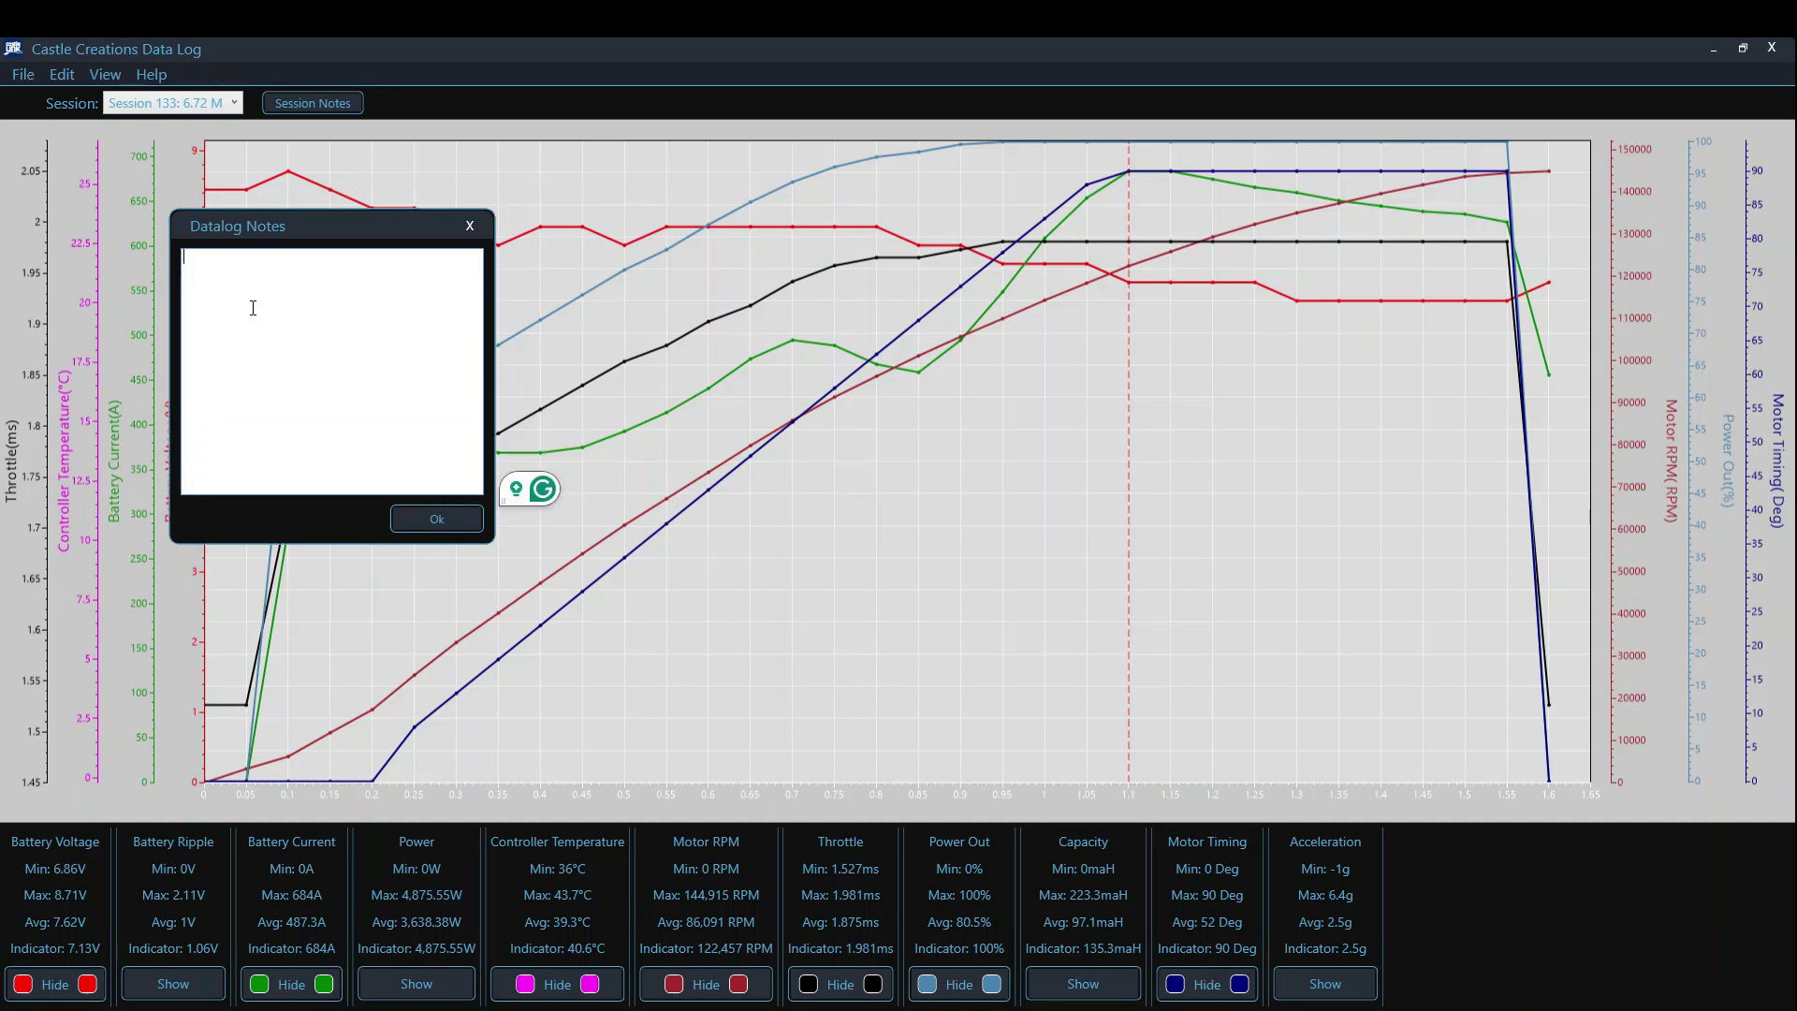
# Write the notes 'demo 1.5 at 94' and '63/17', copy the first line, and confirm
pyautogui.write('demo 1.5')
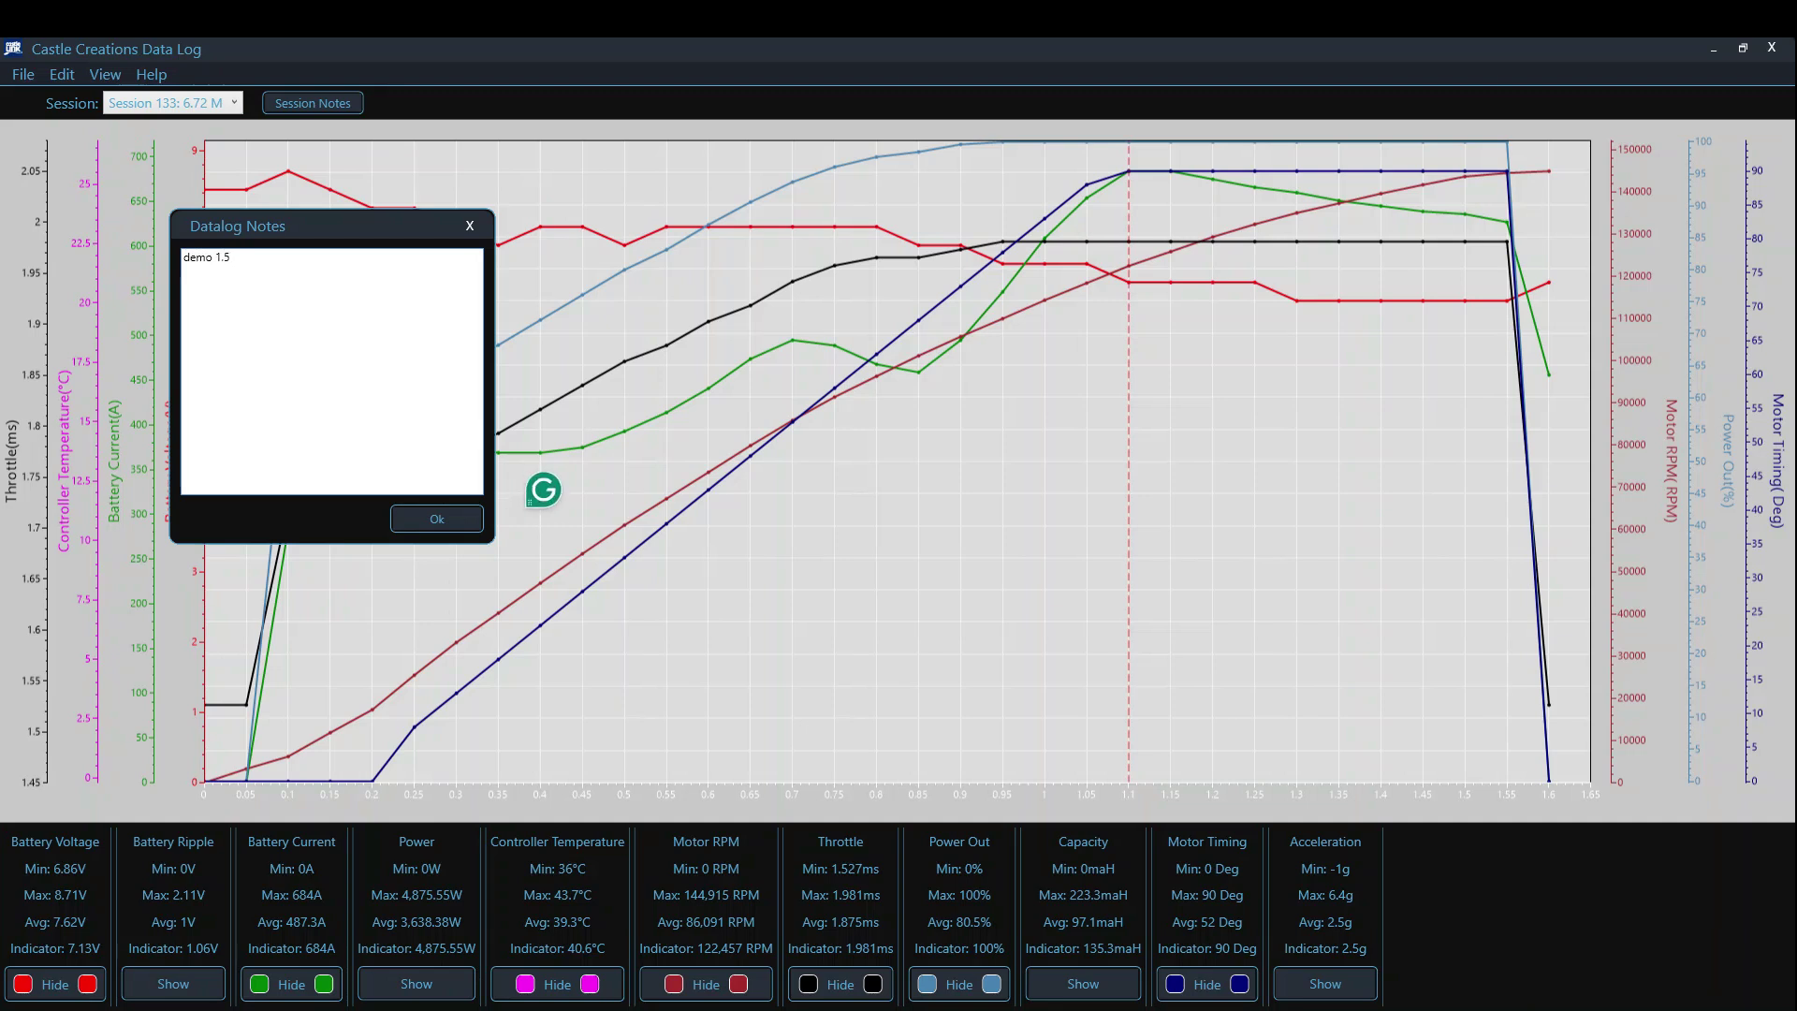
pyautogui.write(' at 94')
pyautogui.hotkey('ctrl', 'a')
pyautogui.click(289, 279)
pyautogui.press('Return')
pyautogui.write('63/17')
pyautogui.moveTo(266, 256); pyautogui.dragTo(152, 260)
pyautogui.hotkey('ctrl', 'c')
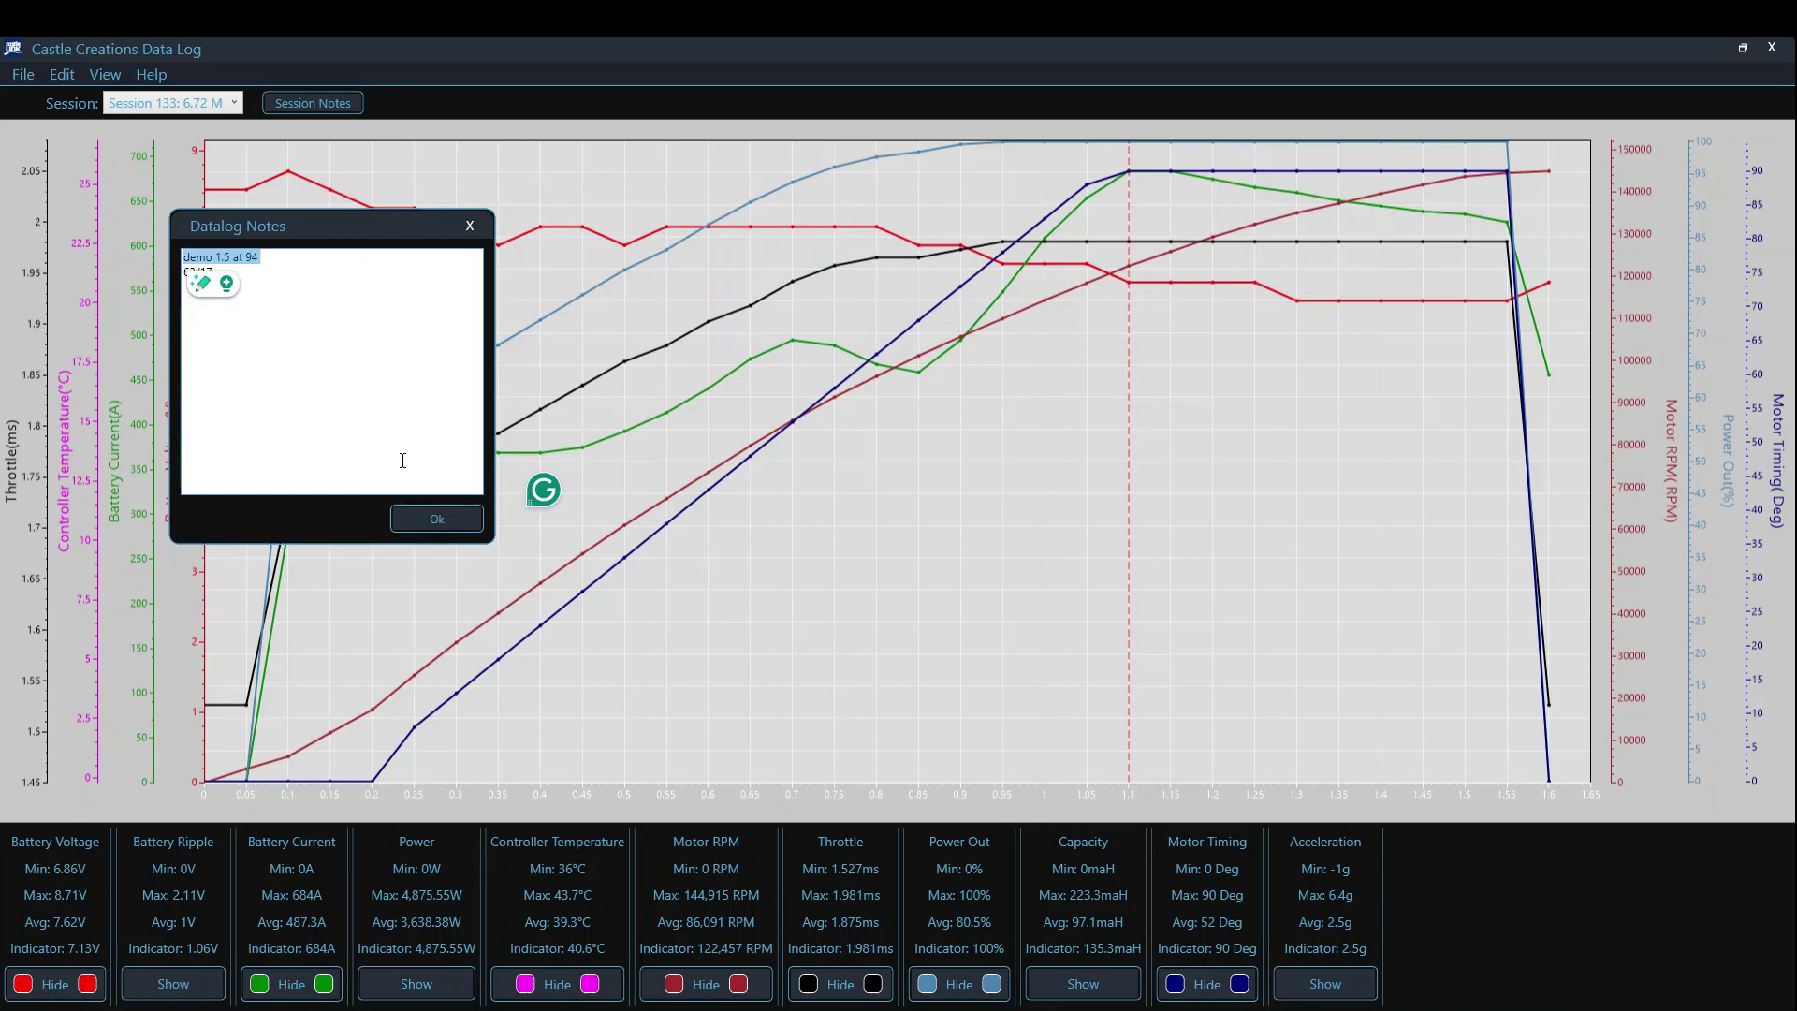
pyautogui.click(429, 519)
# Save the log as 'demo 1.5 at 94.csv' using the copied note text as the file name
pyautogui.hotkey('ctrl', 's')
pyautogui.hotkey('ctrl', 'v')
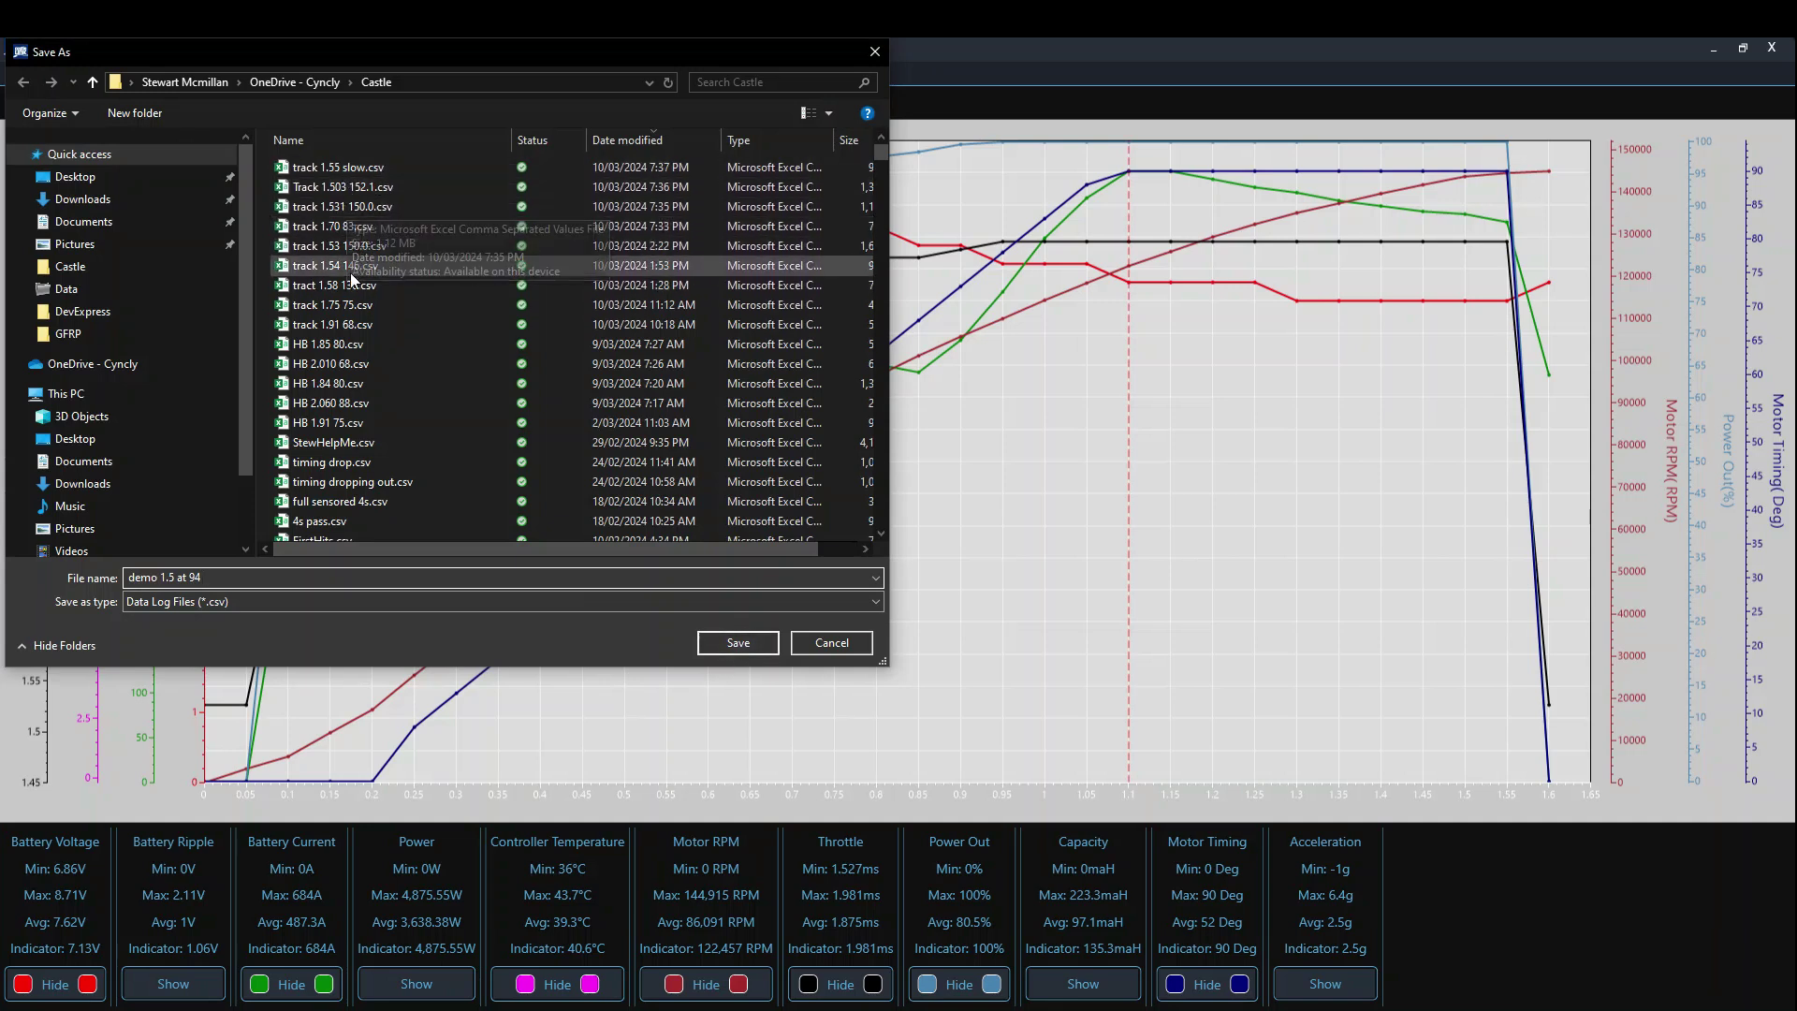
pyautogui.click(744, 644)
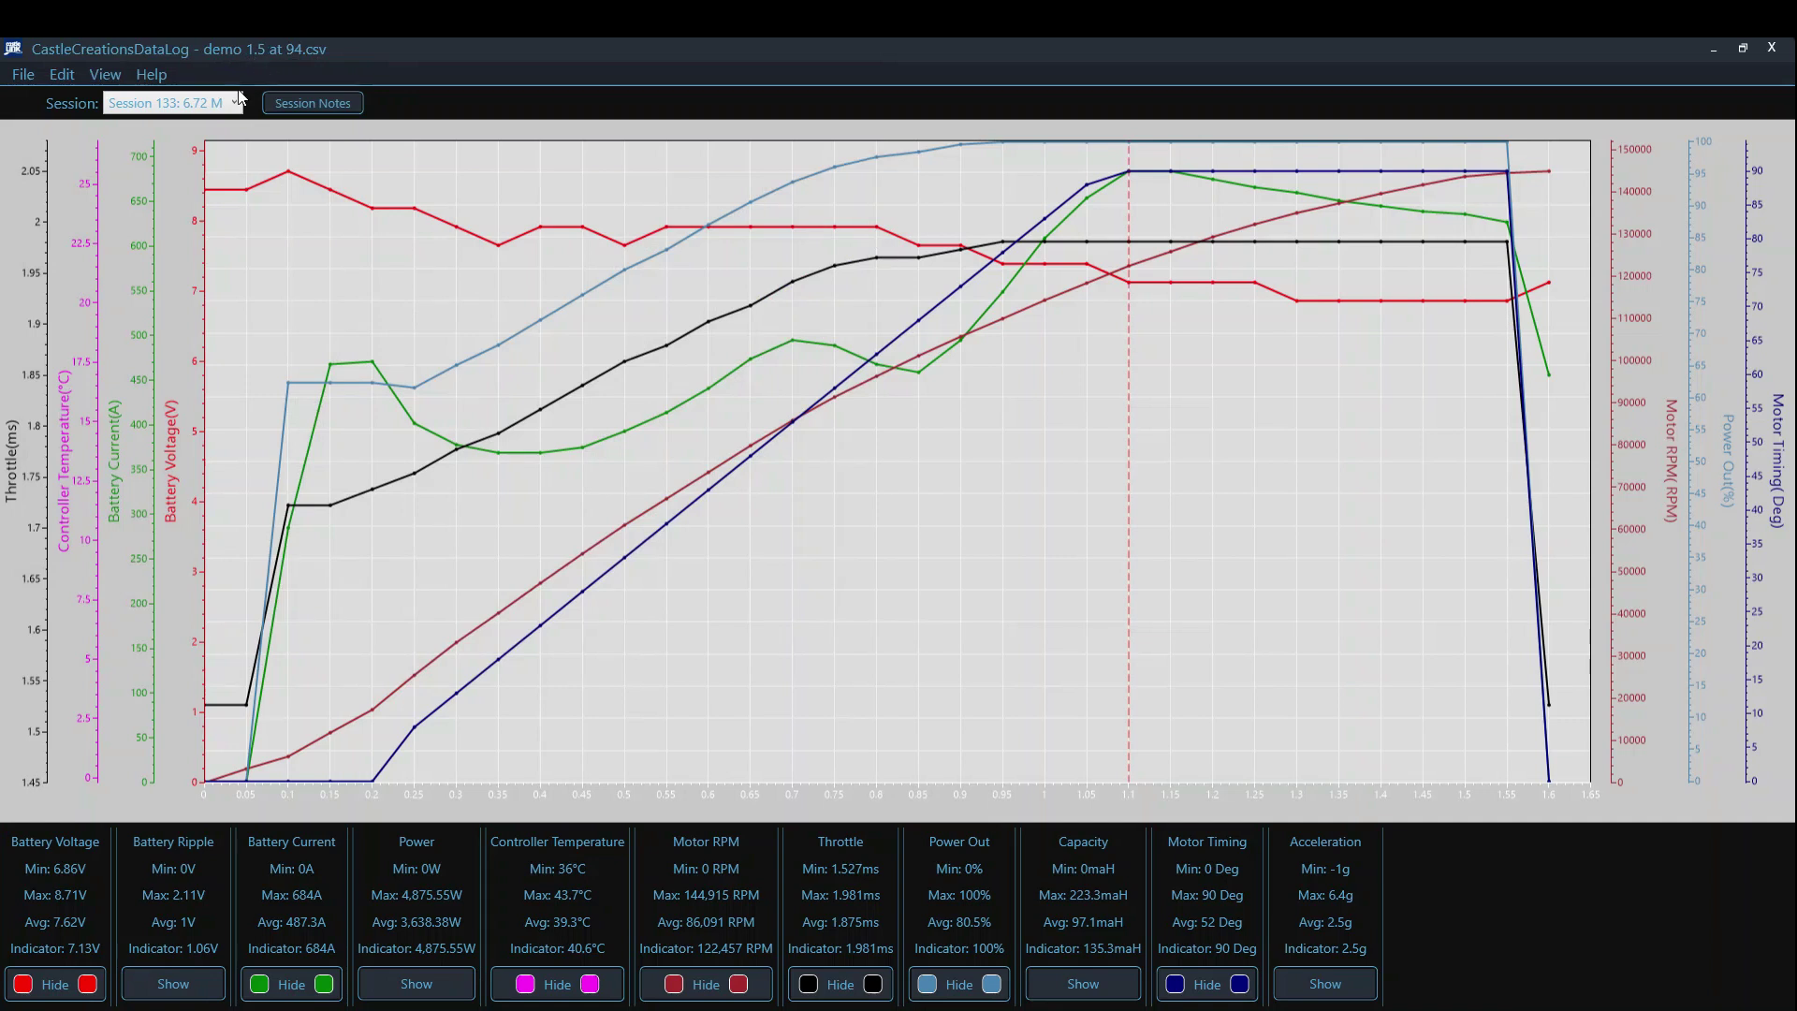
# Browse the Castle folder's saved logs via Load Data, then close the dialog without loading
pyautogui.click(21, 75)
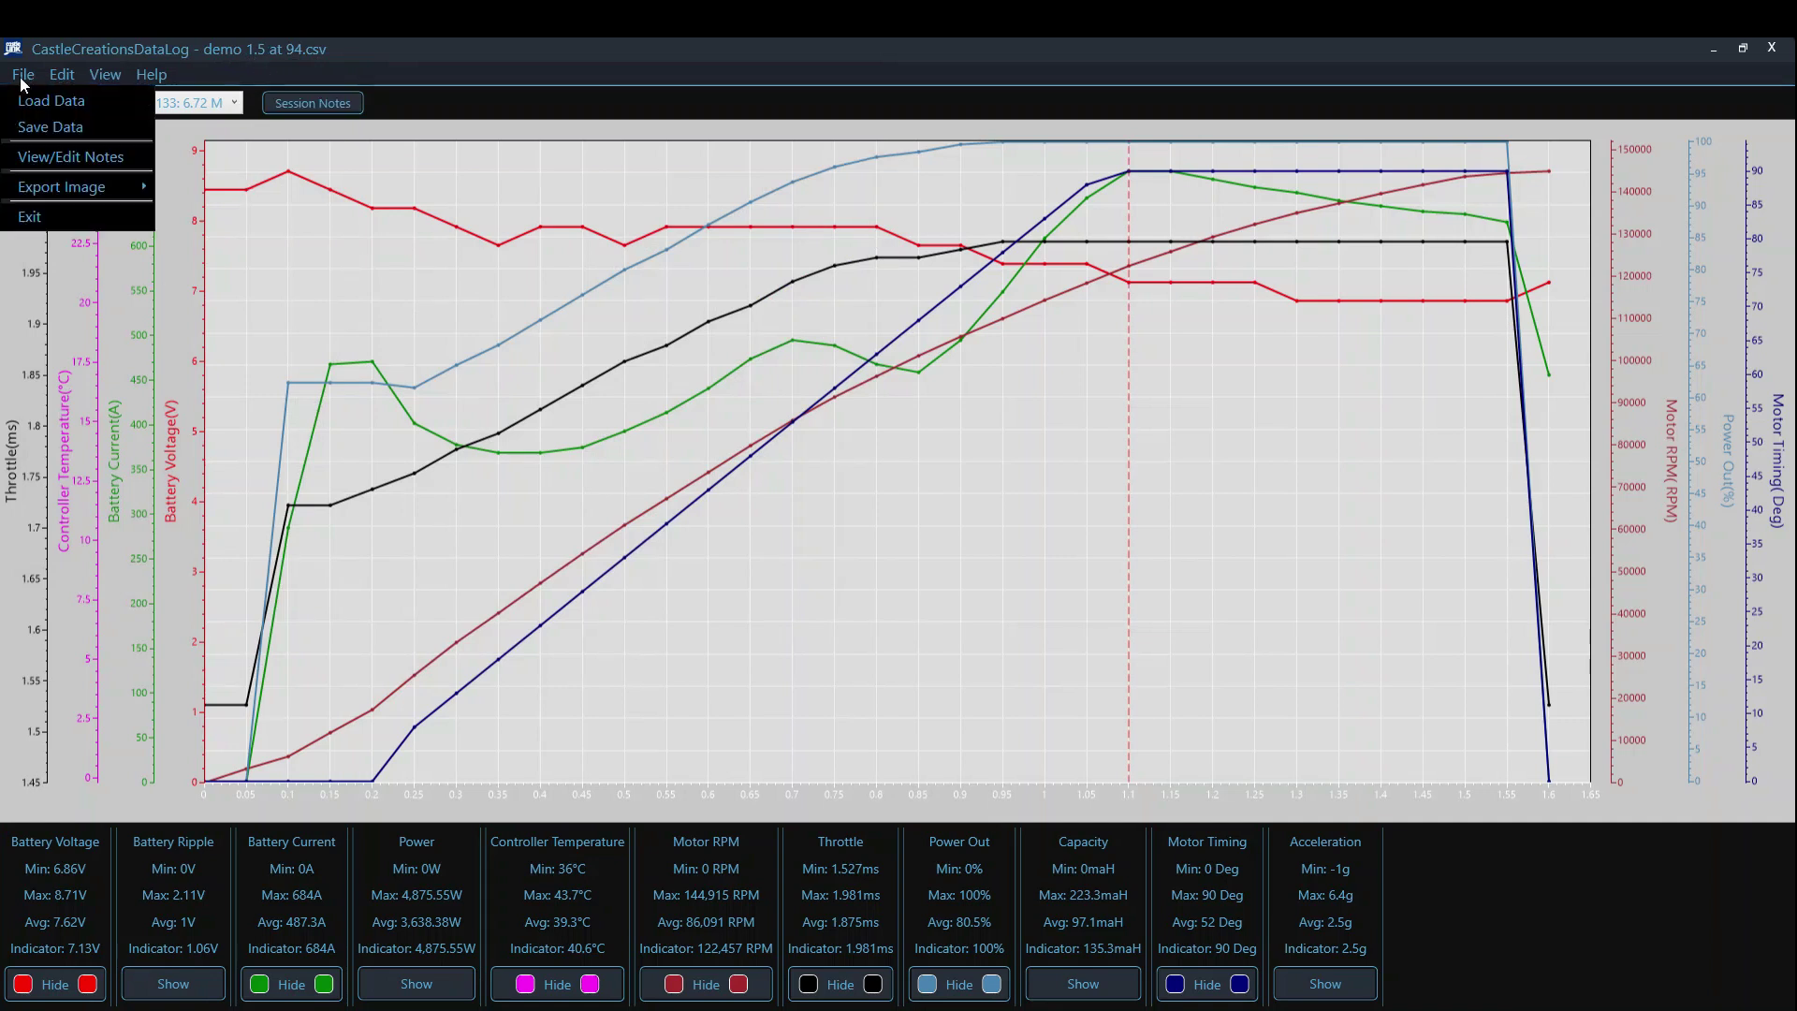
pyautogui.click(48, 103)
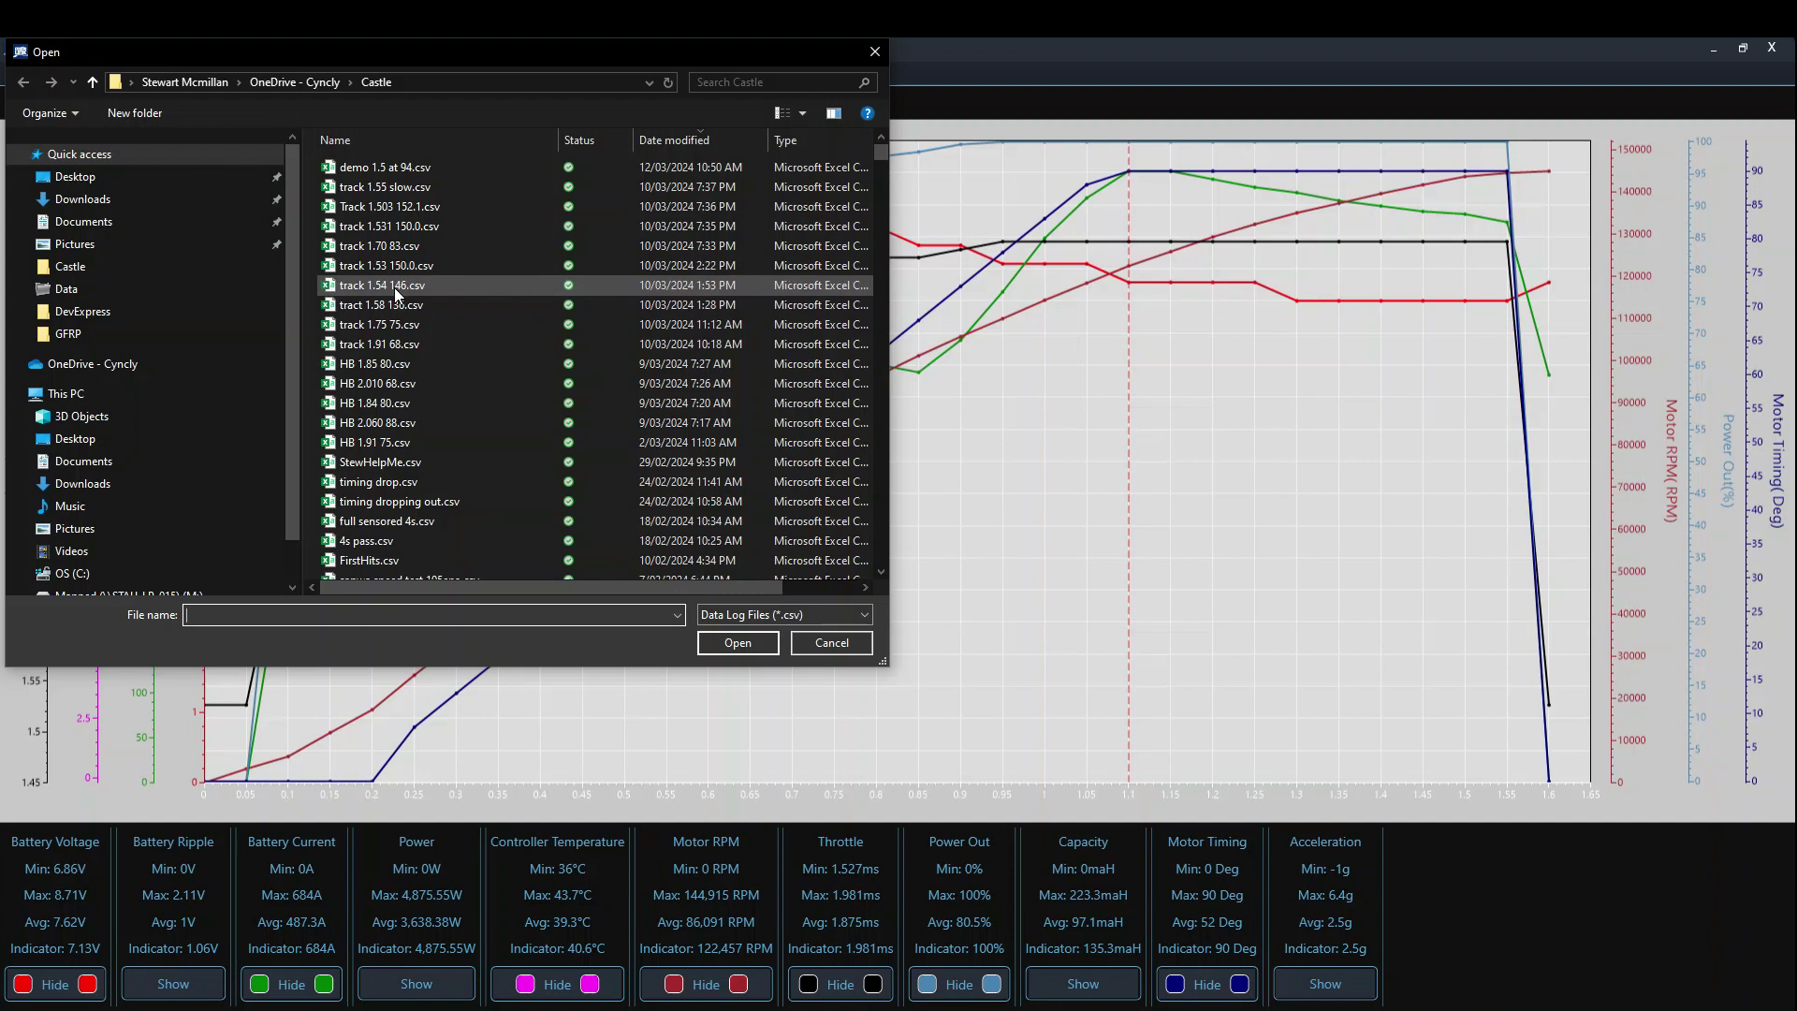
pyautogui.click(875, 52)
# Raise Magnetic Poles in Motor to 4 under Edit > Change Motor Pole Count/Gearing and apply
pyautogui.click(64, 76)
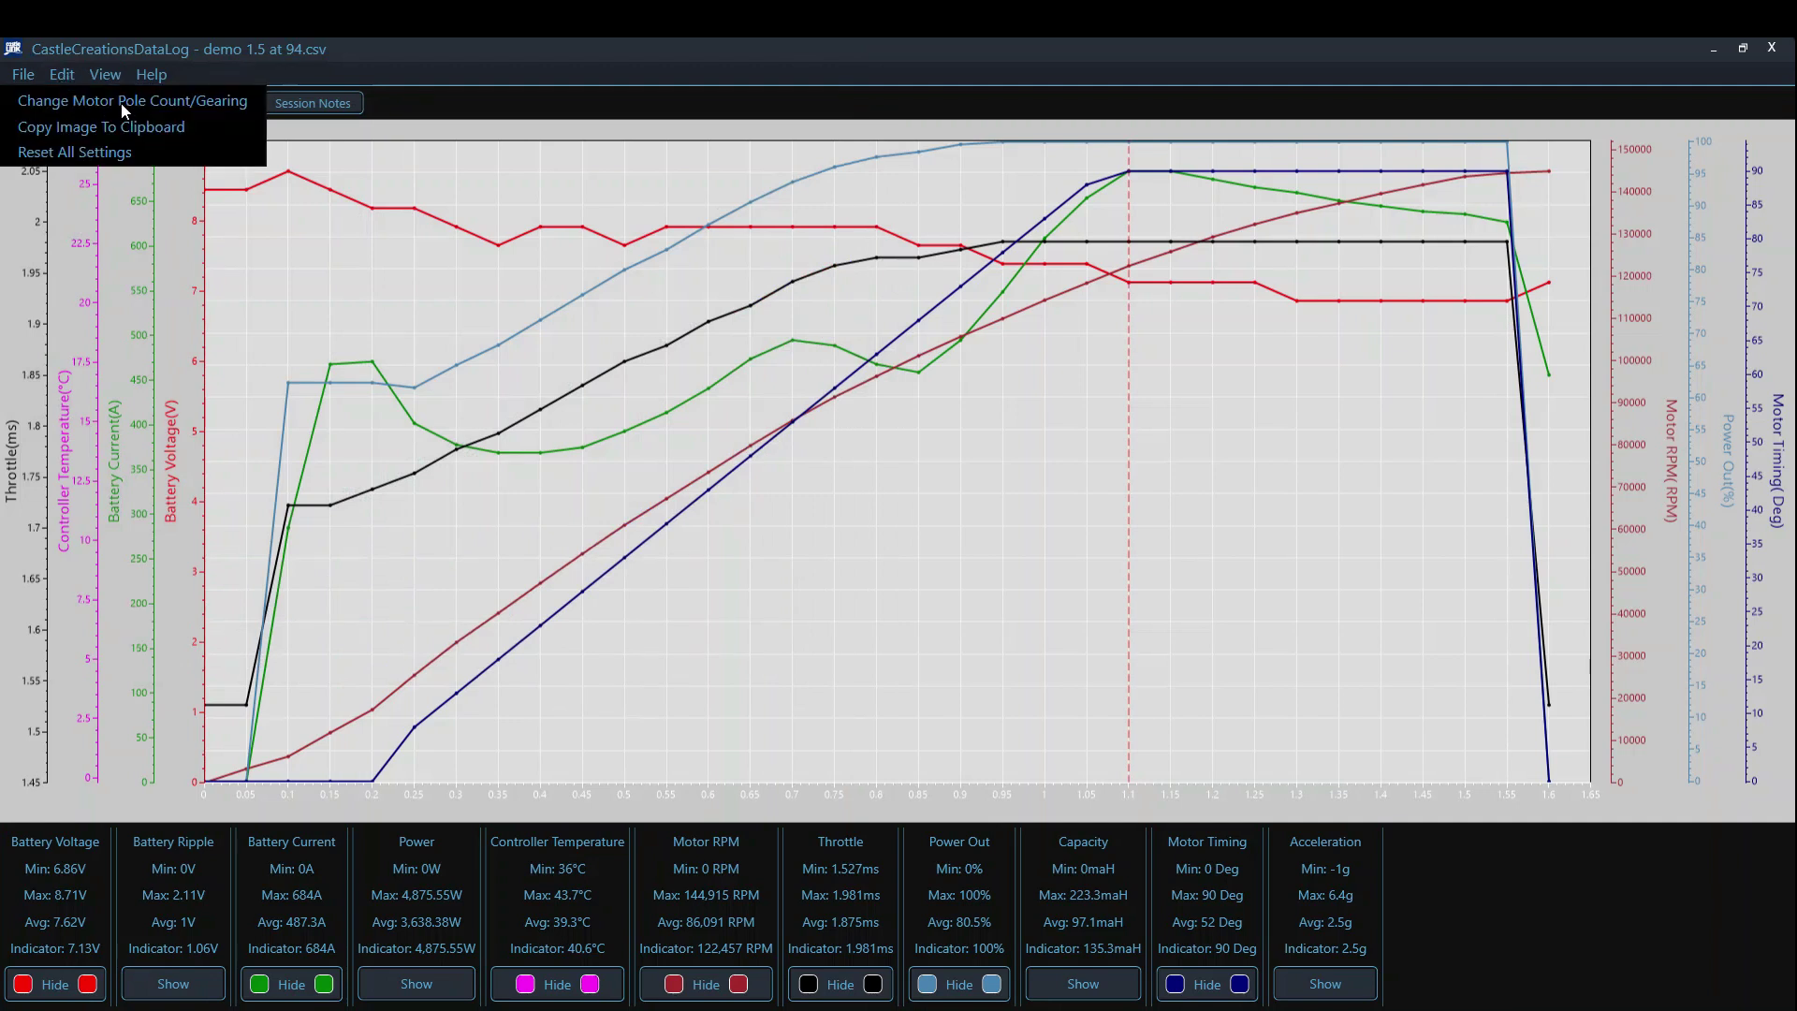
pyautogui.click(794, 582)
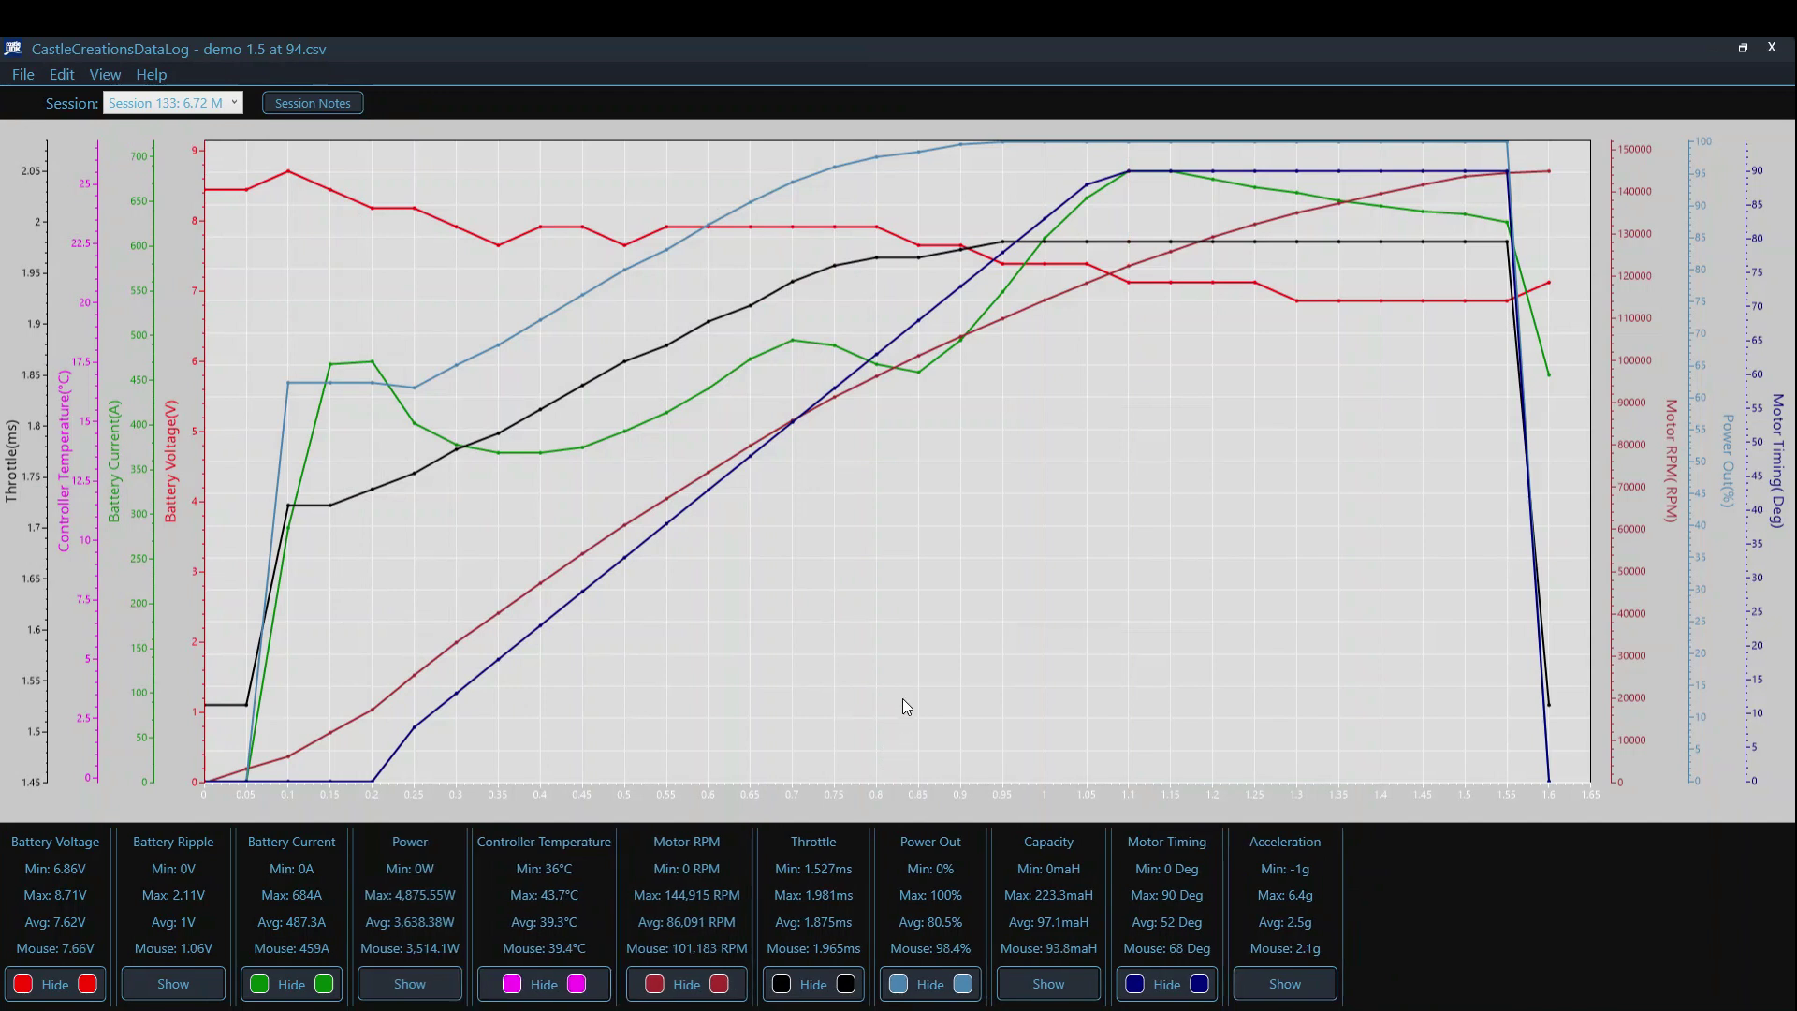
pyautogui.click(69, 75)
pyautogui.click(84, 98)
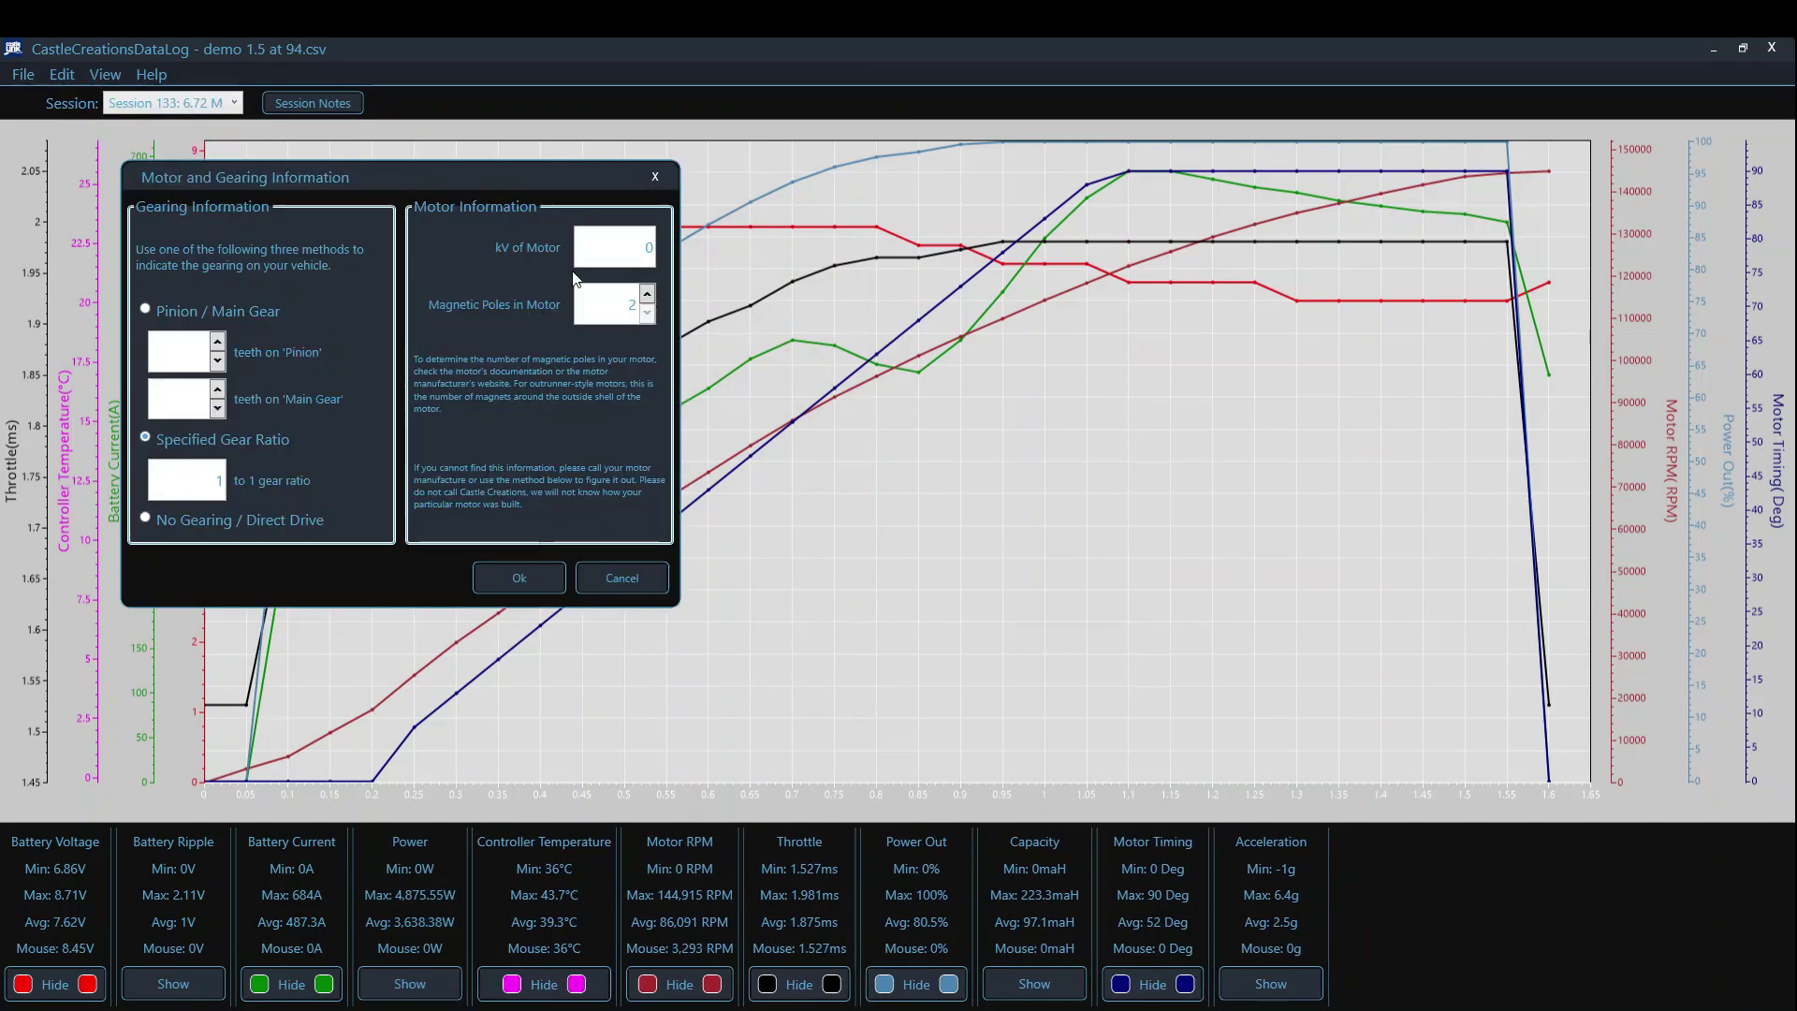
pyautogui.click(647, 294)
pyautogui.click(647, 293)
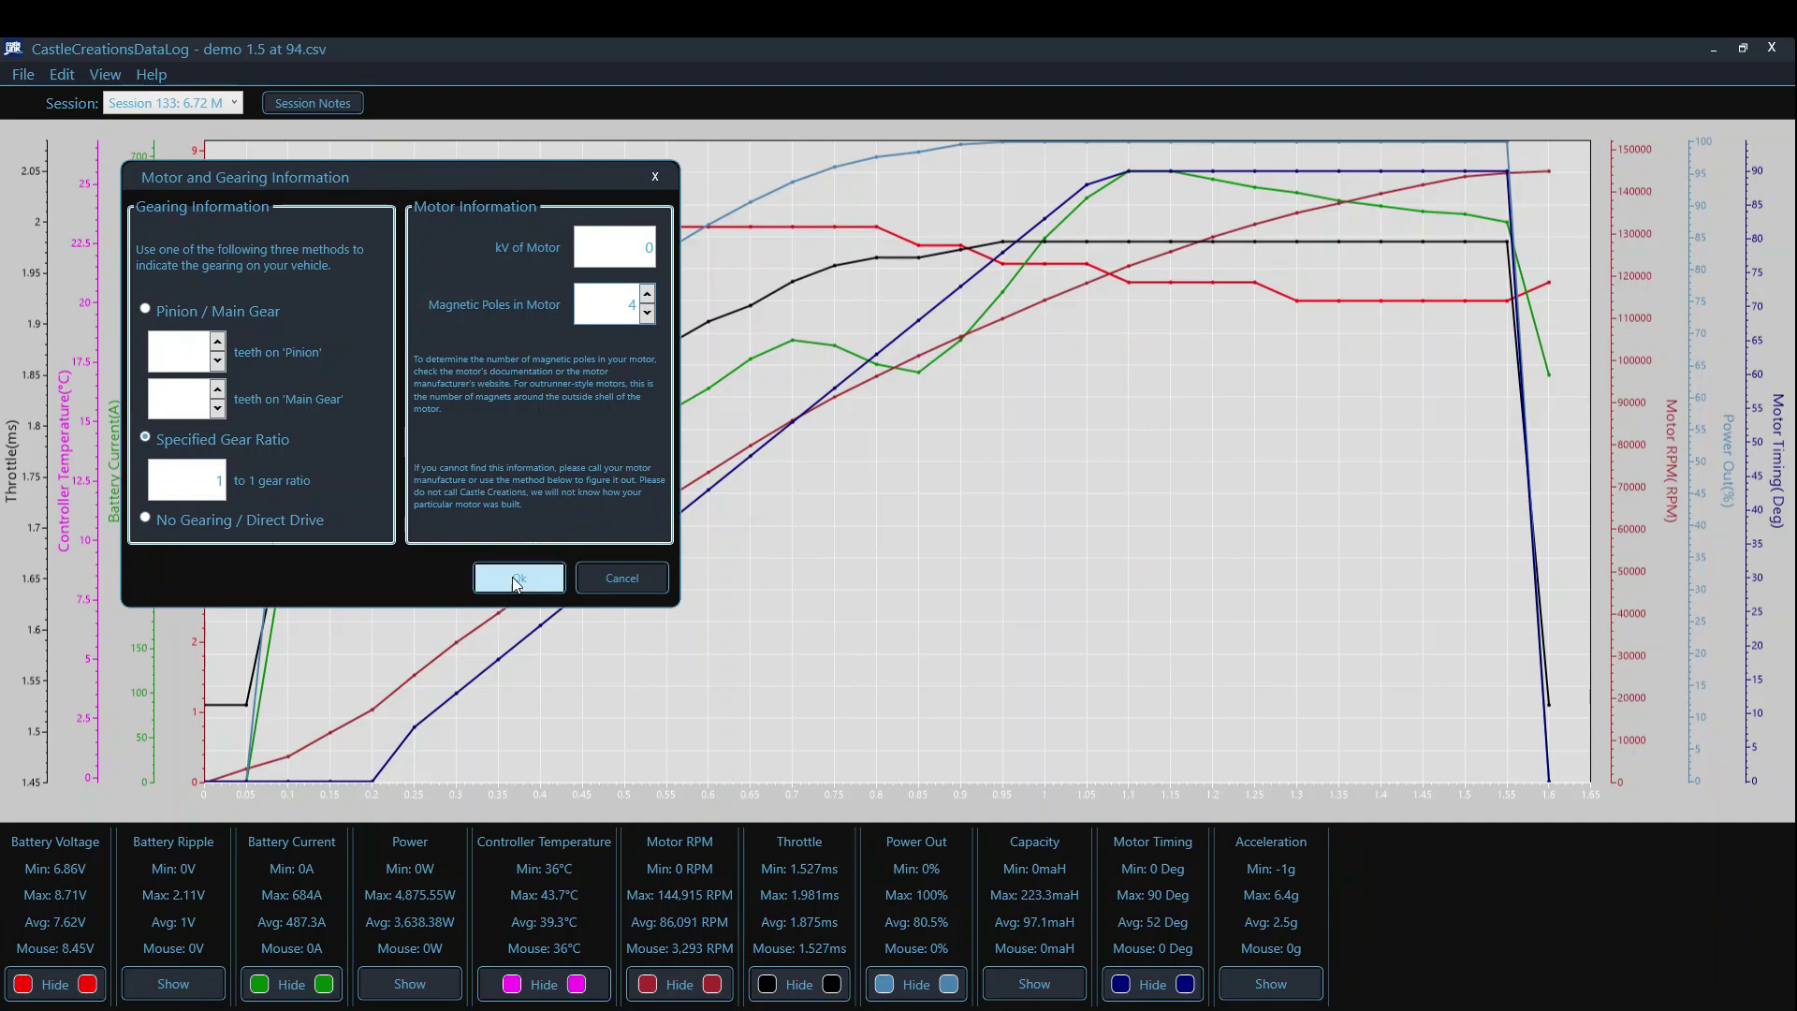
pyautogui.click(516, 581)
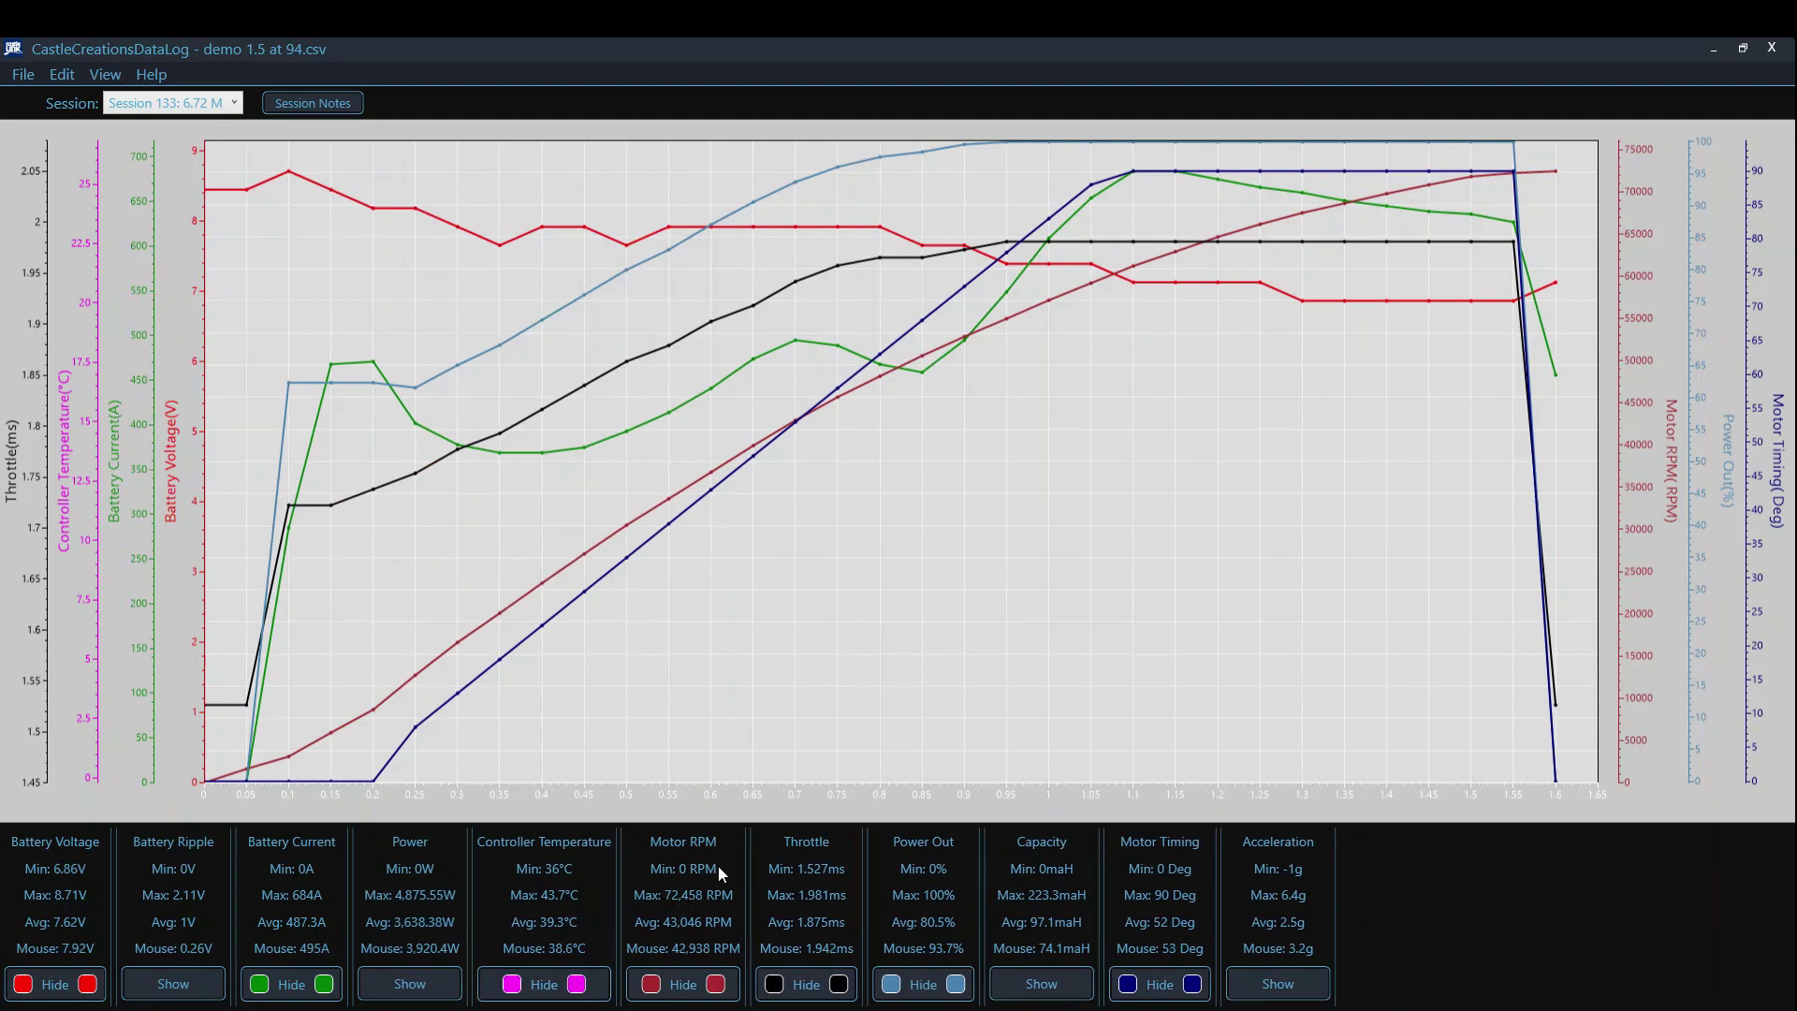
# Reopen the motor pole count and gearing settings to confirm 4 poles, then close them
pyautogui.click(68, 75)
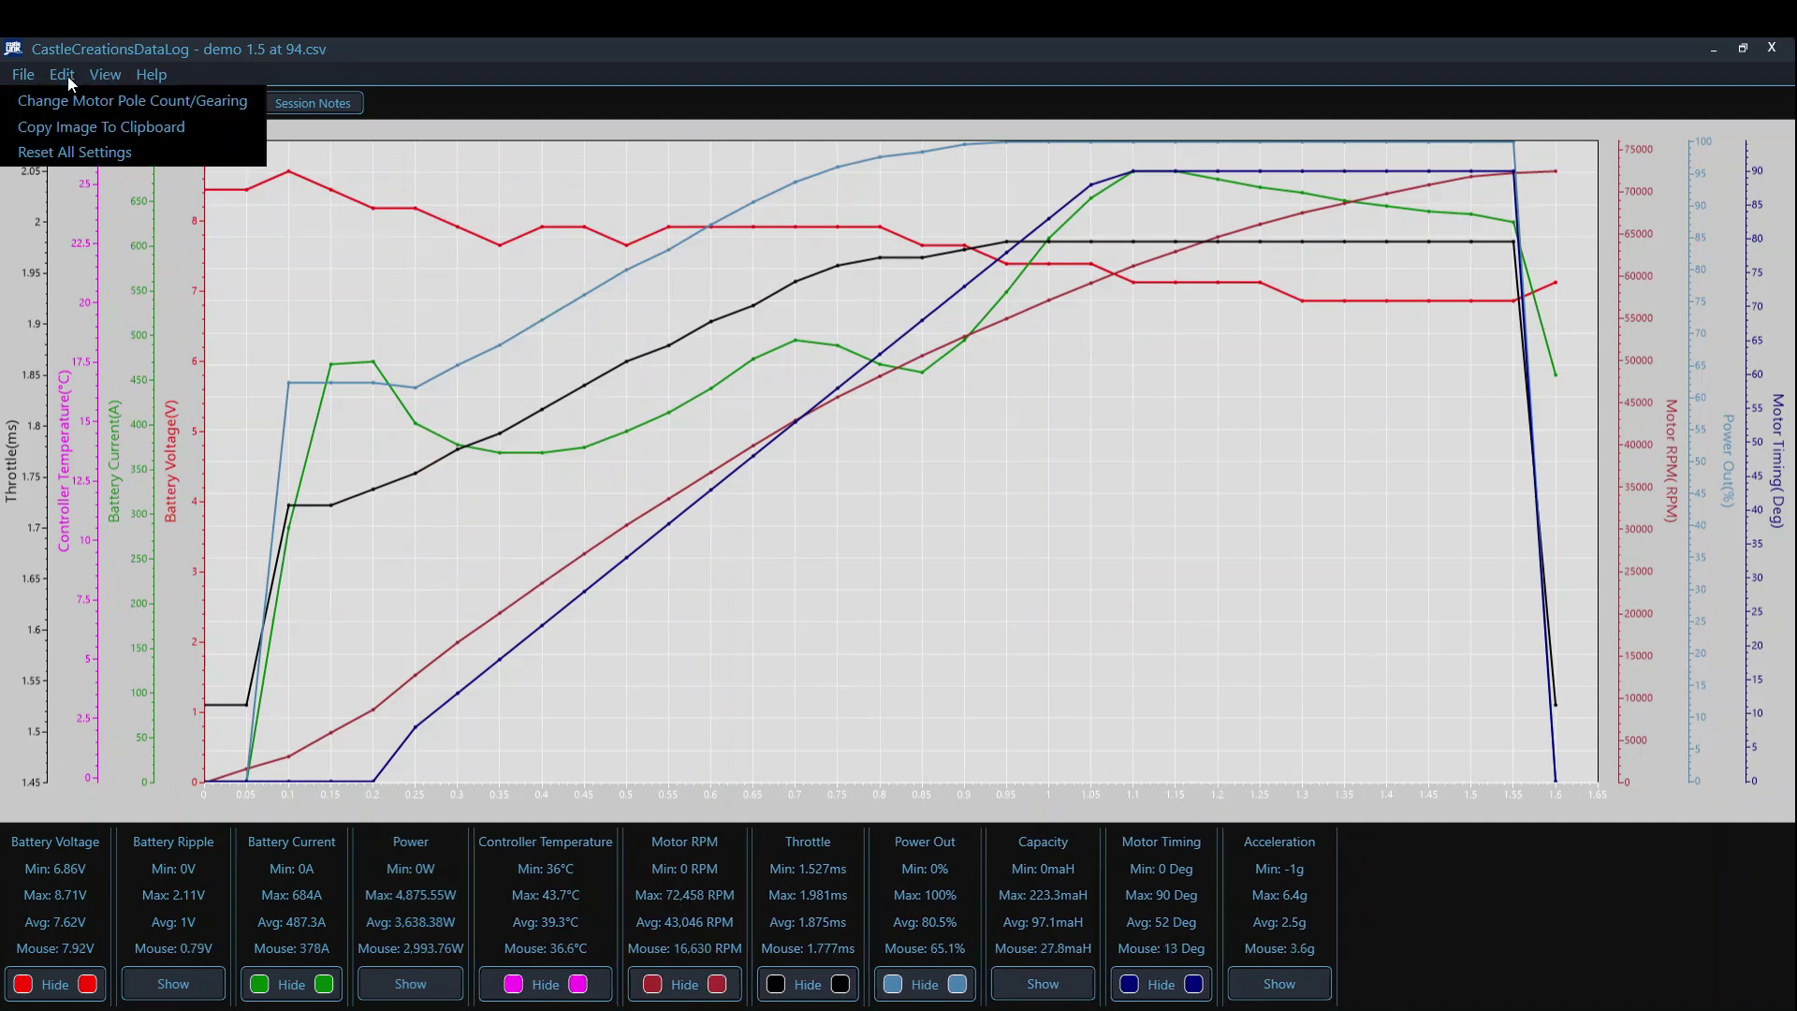
pyautogui.click(71, 99)
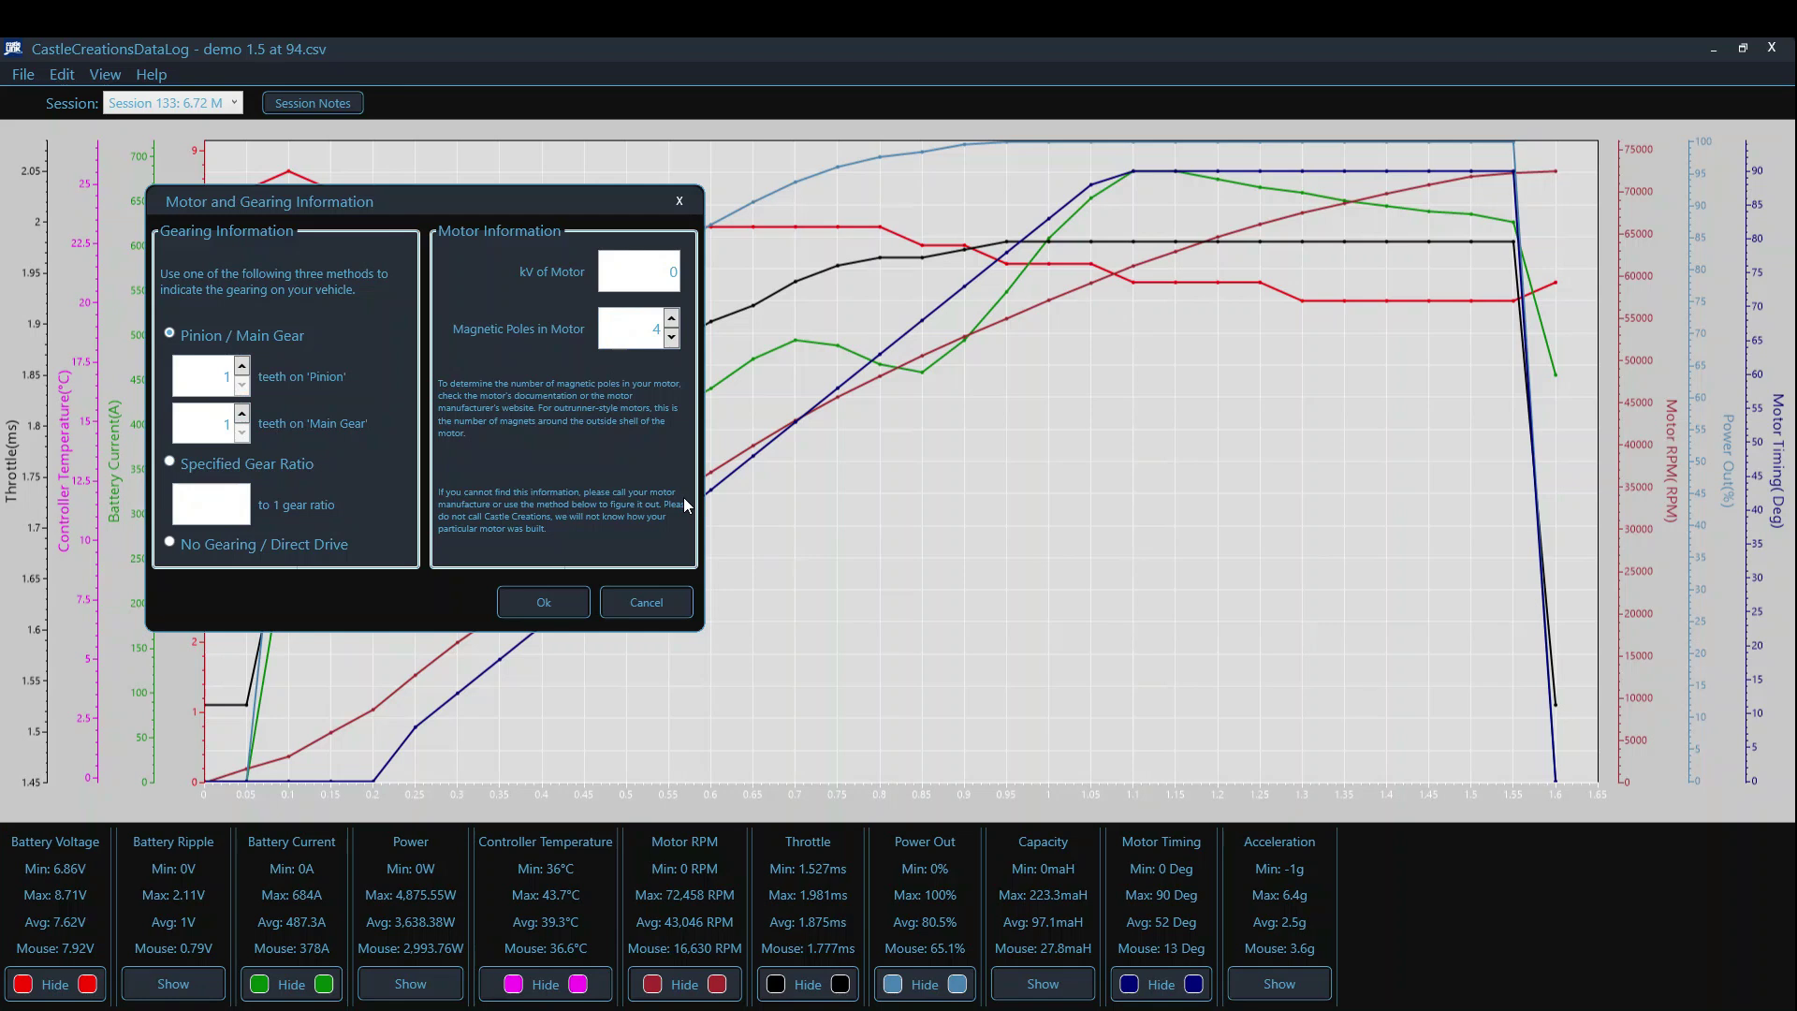
pyautogui.click(565, 604)
pyautogui.click(108, 75)
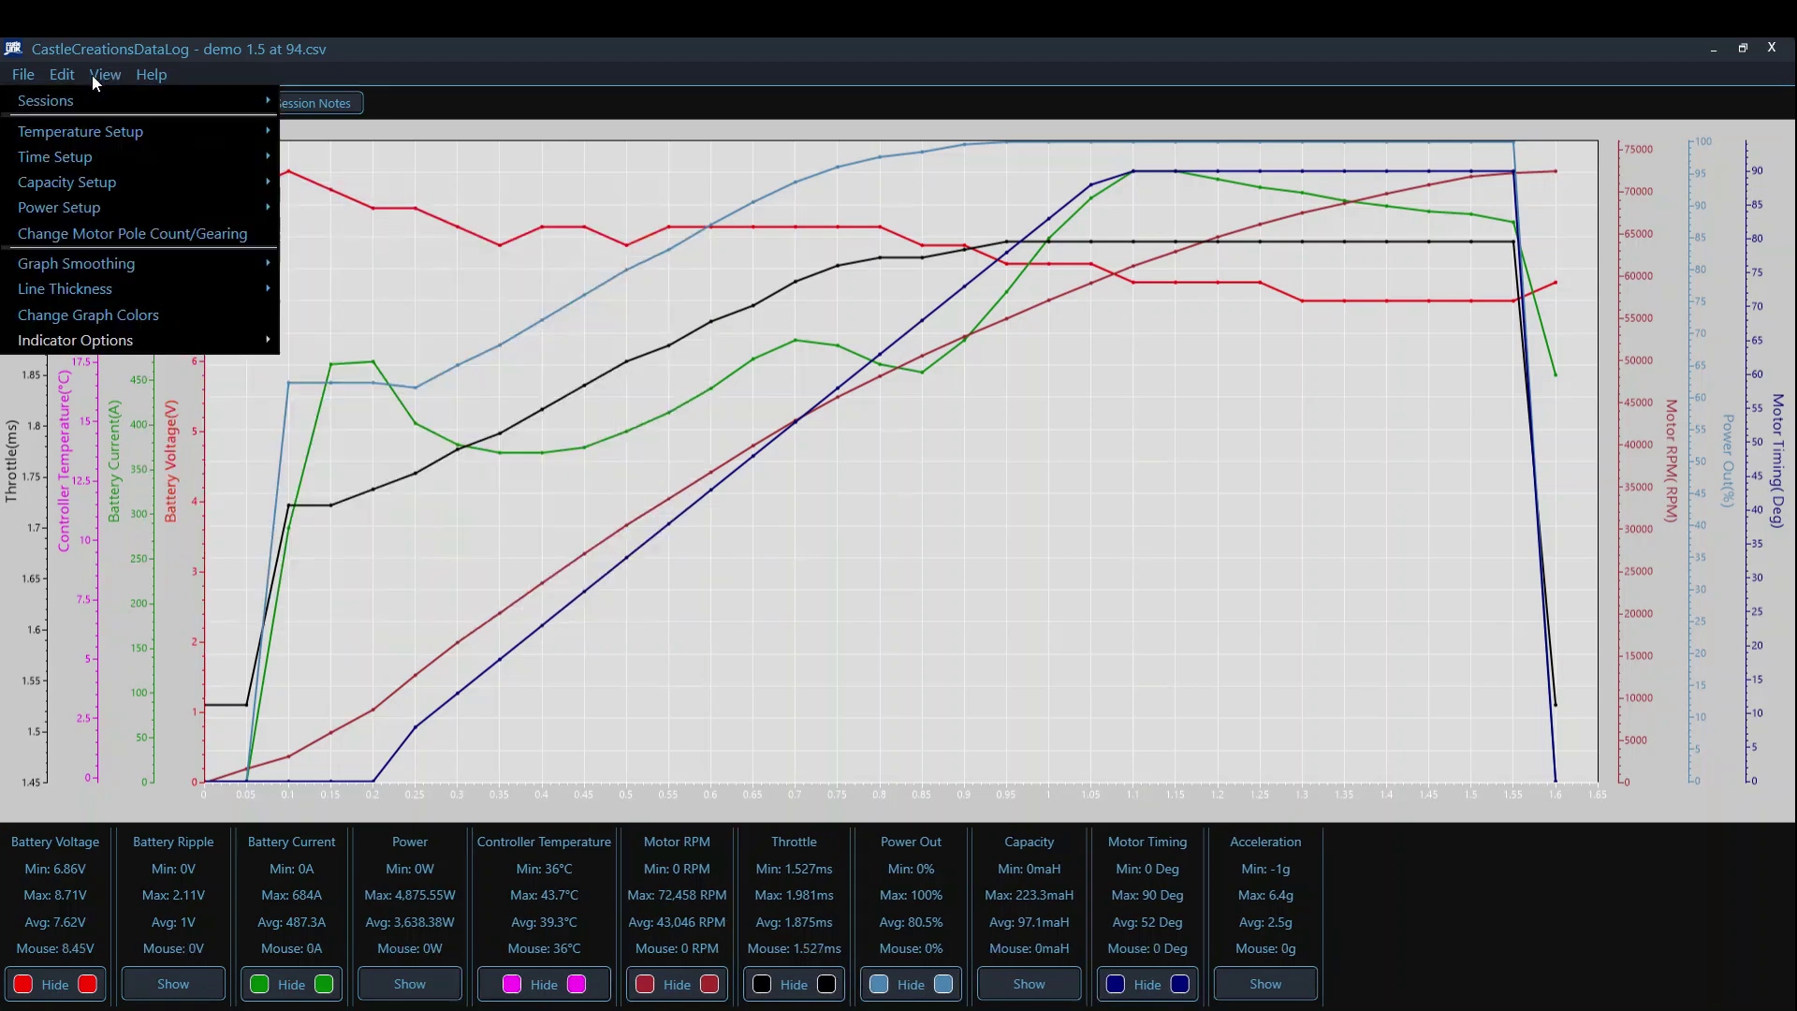
# Set View > Power Setup to Horsepower (HP), adding a Power(HP) trace peaking at 6.54HP
pyautogui.moveTo(134, 140)
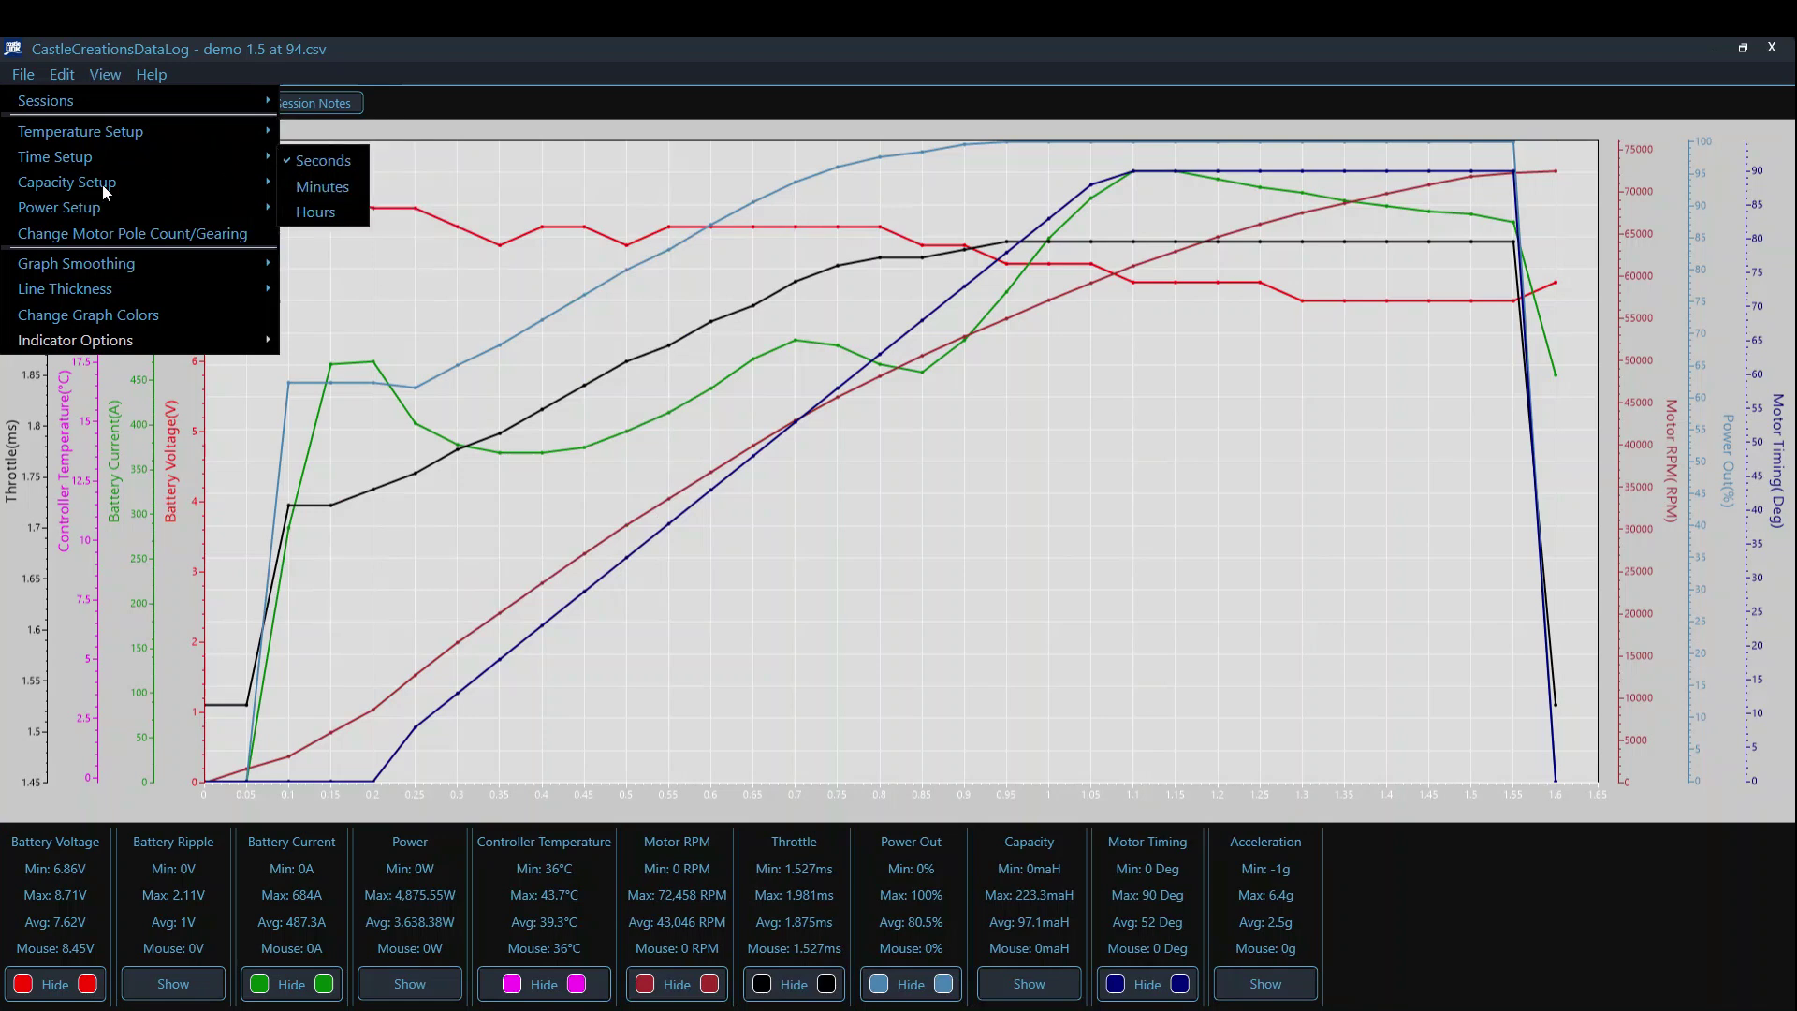
pyautogui.moveTo(121, 208)
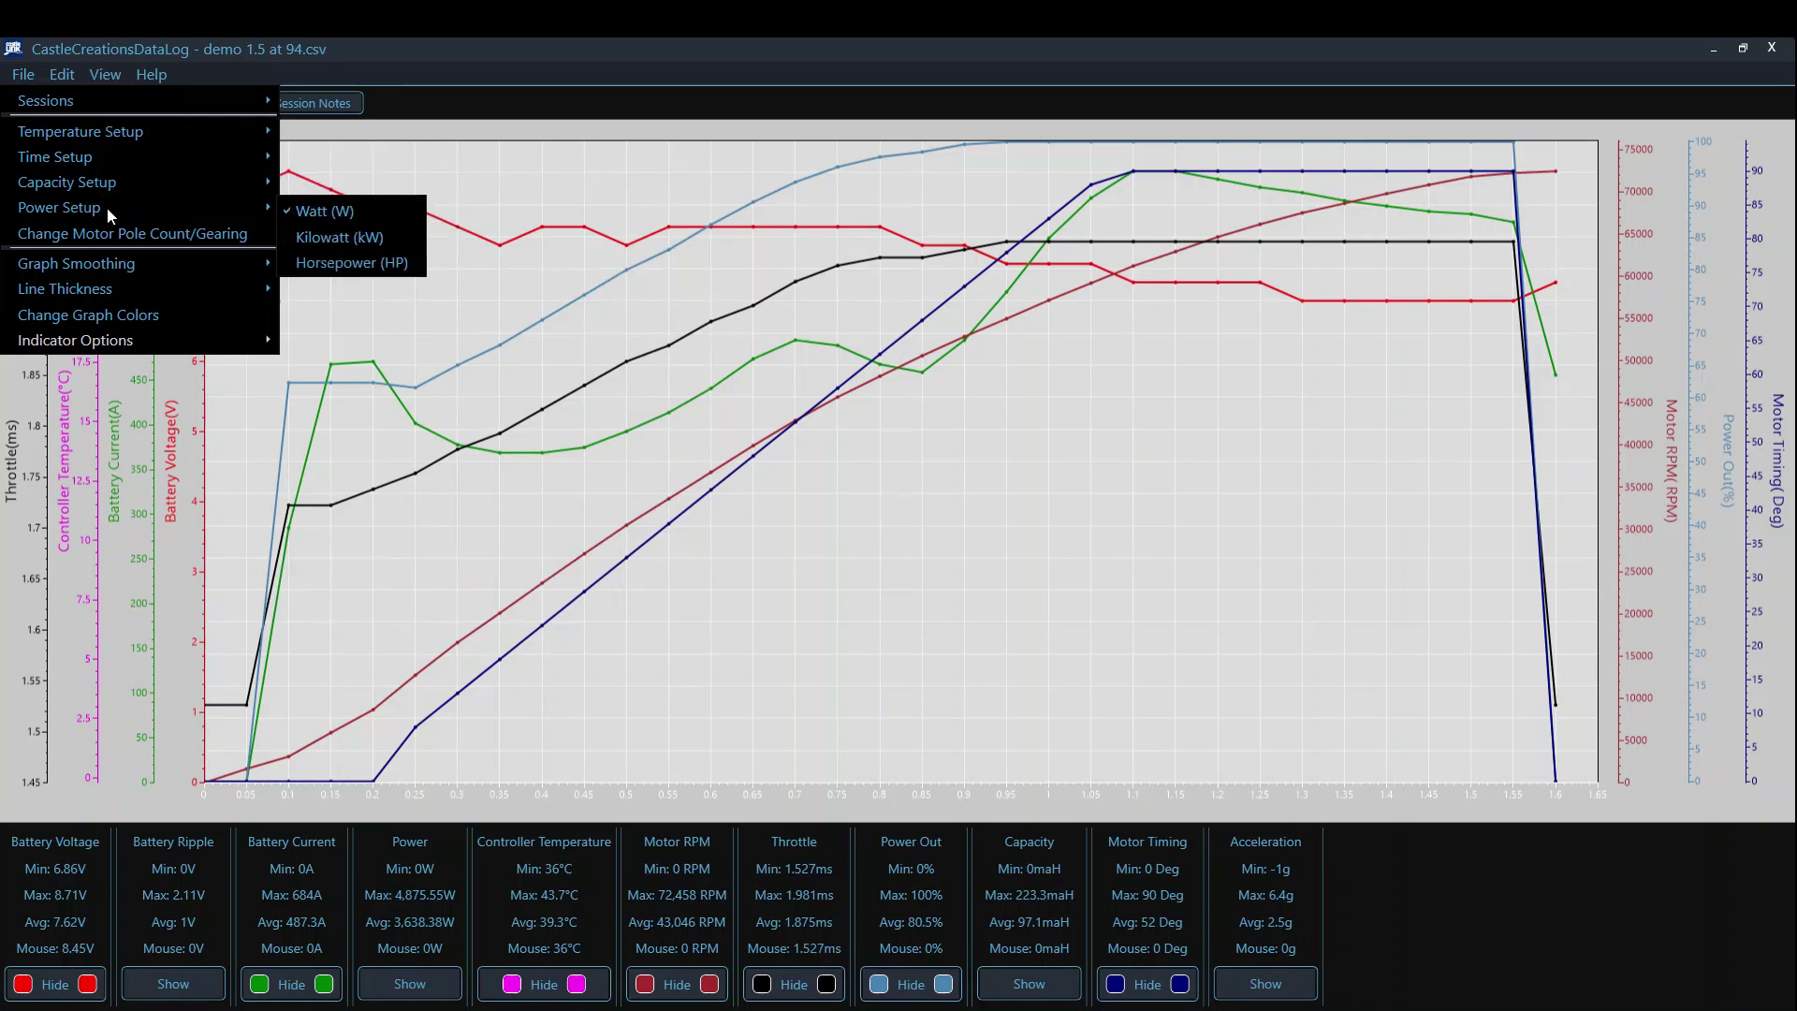
pyautogui.click(321, 269)
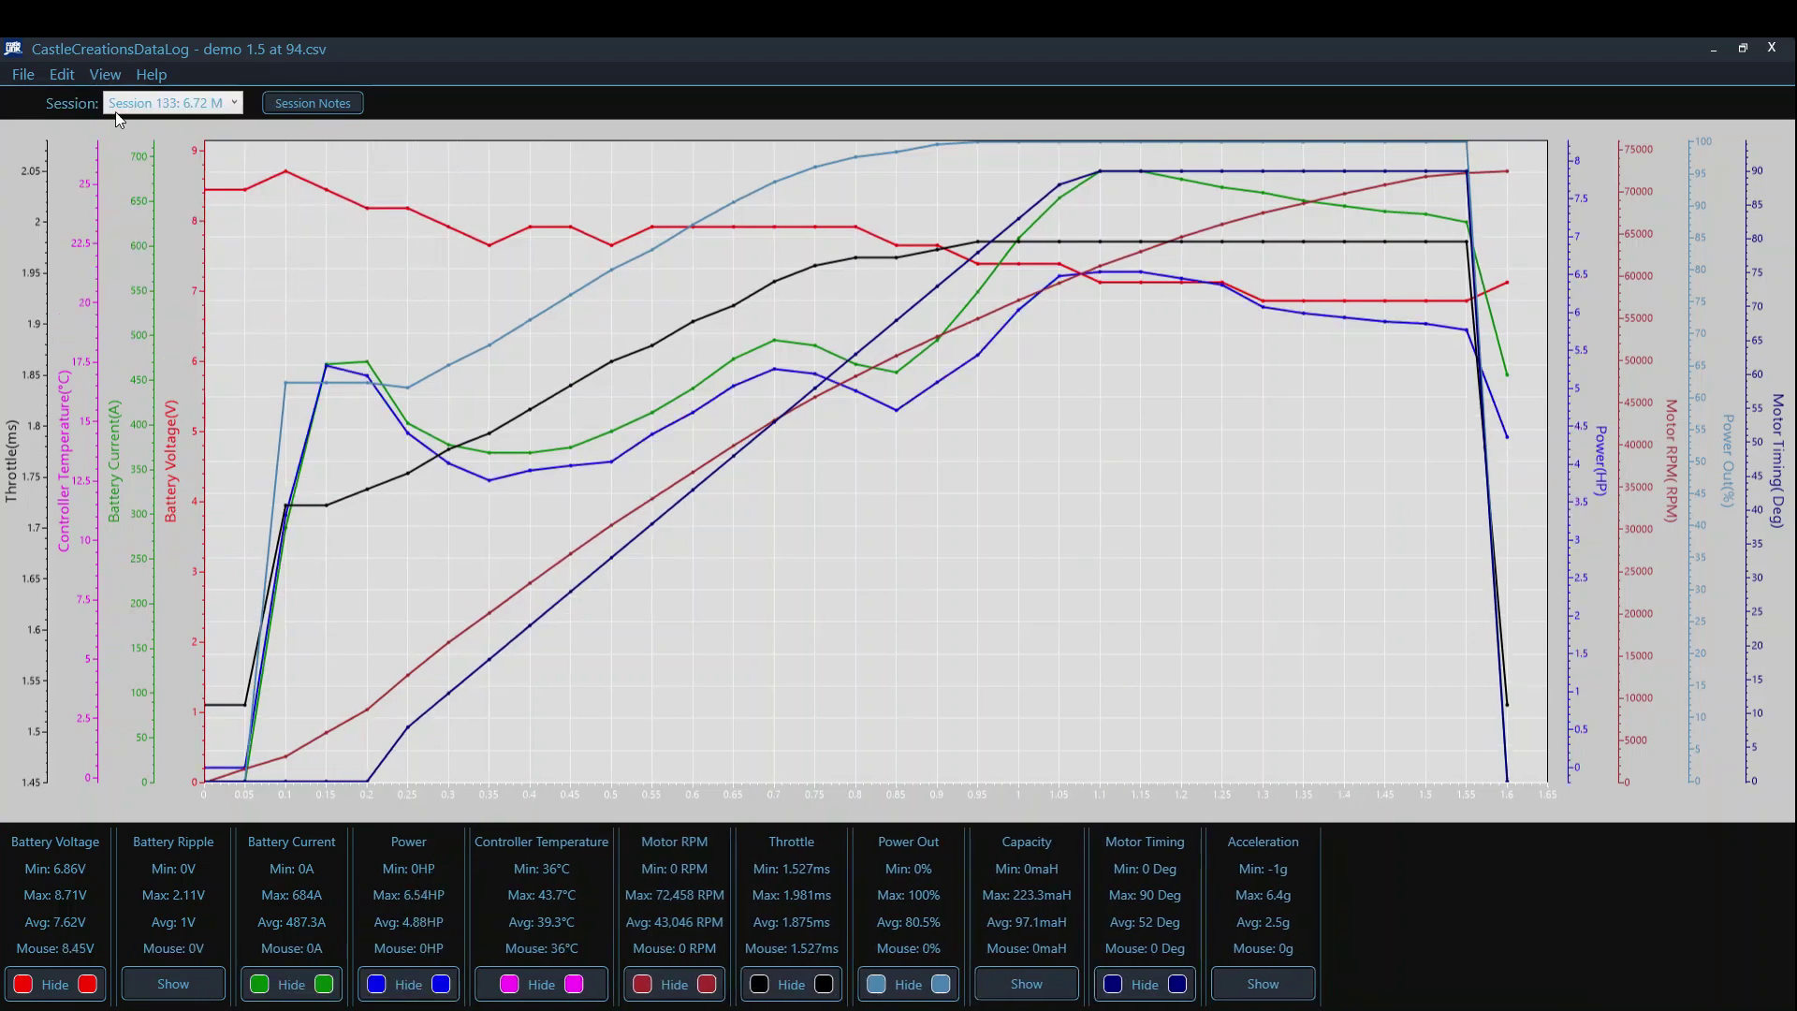
pyautogui.click(103, 77)
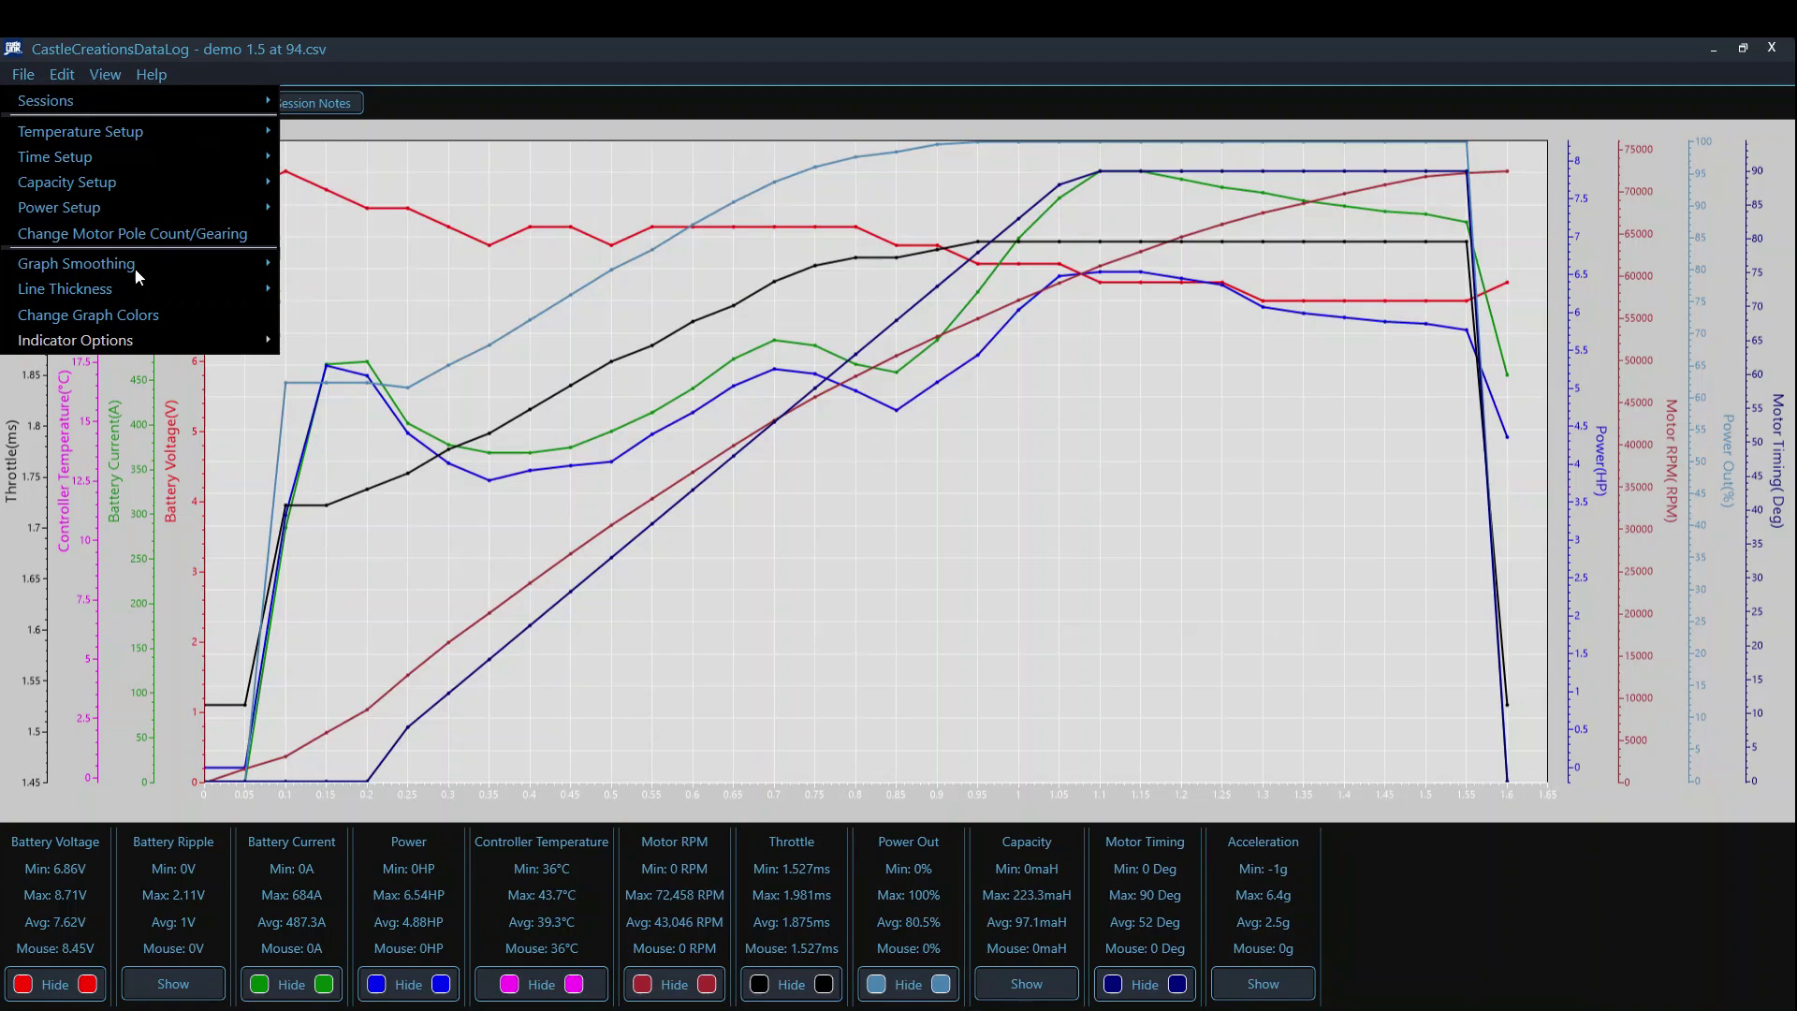
pyautogui.moveTo(138, 274)
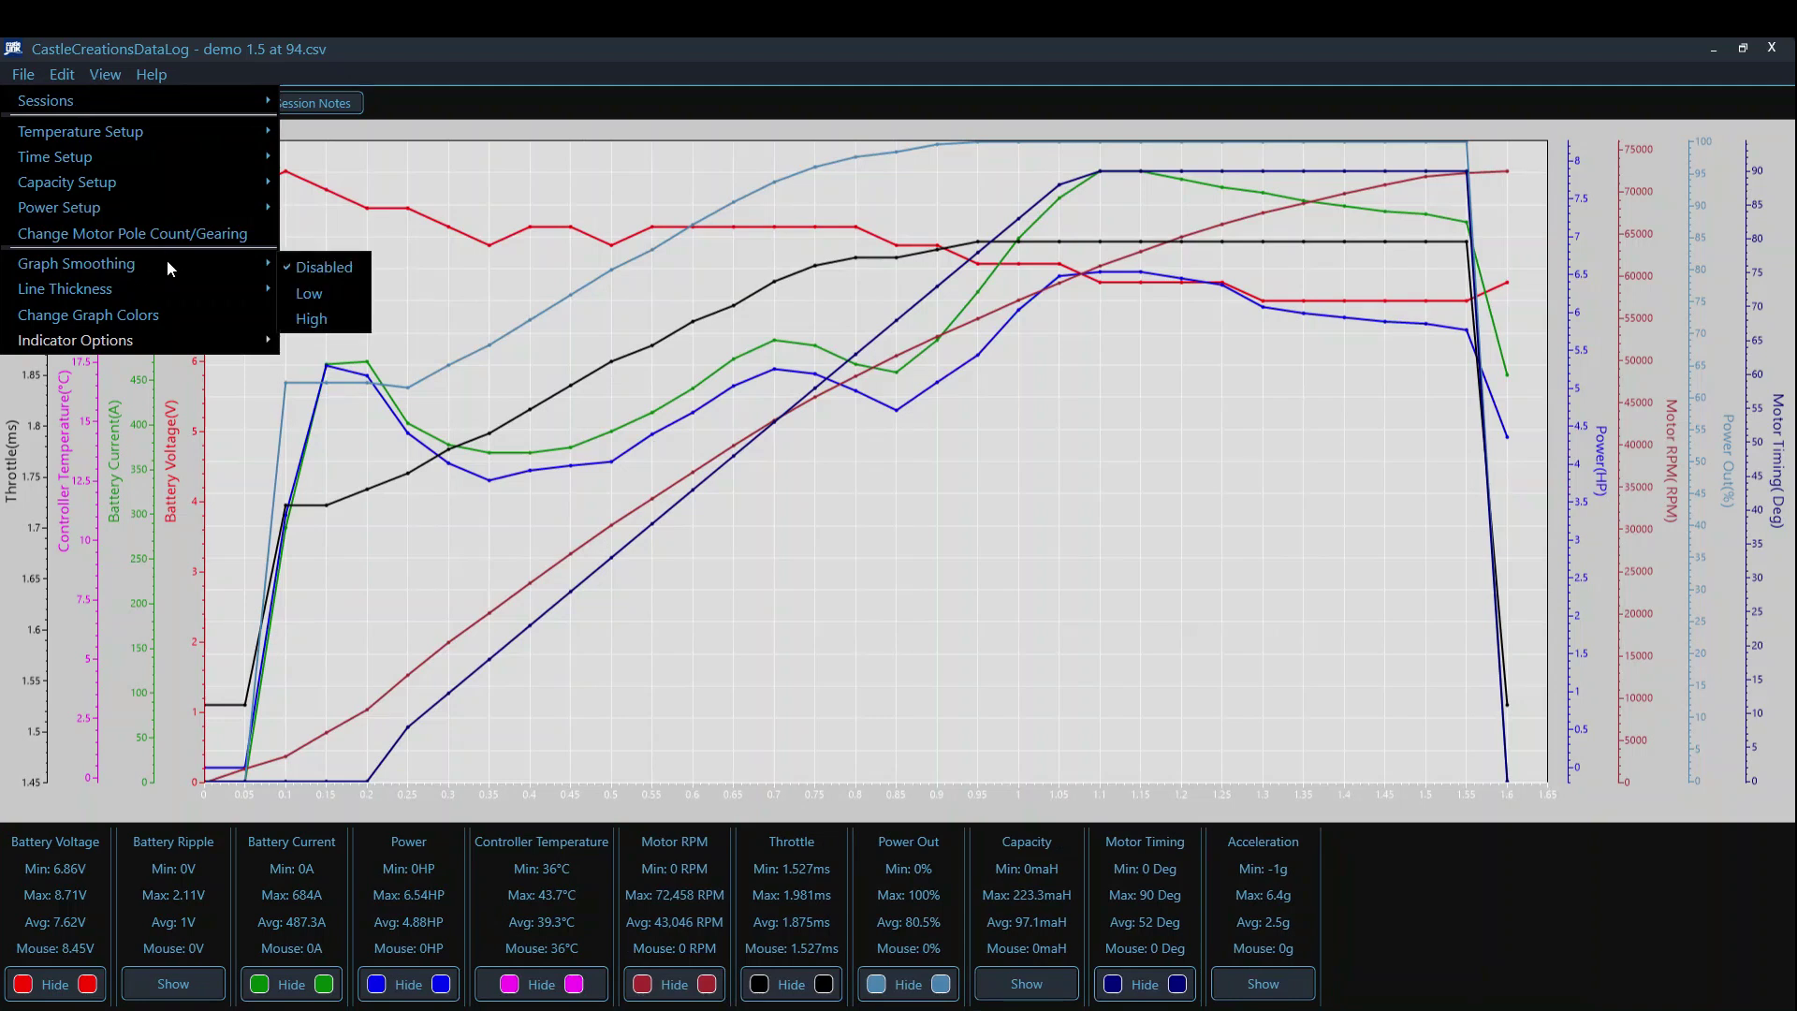
pyautogui.click(319, 319)
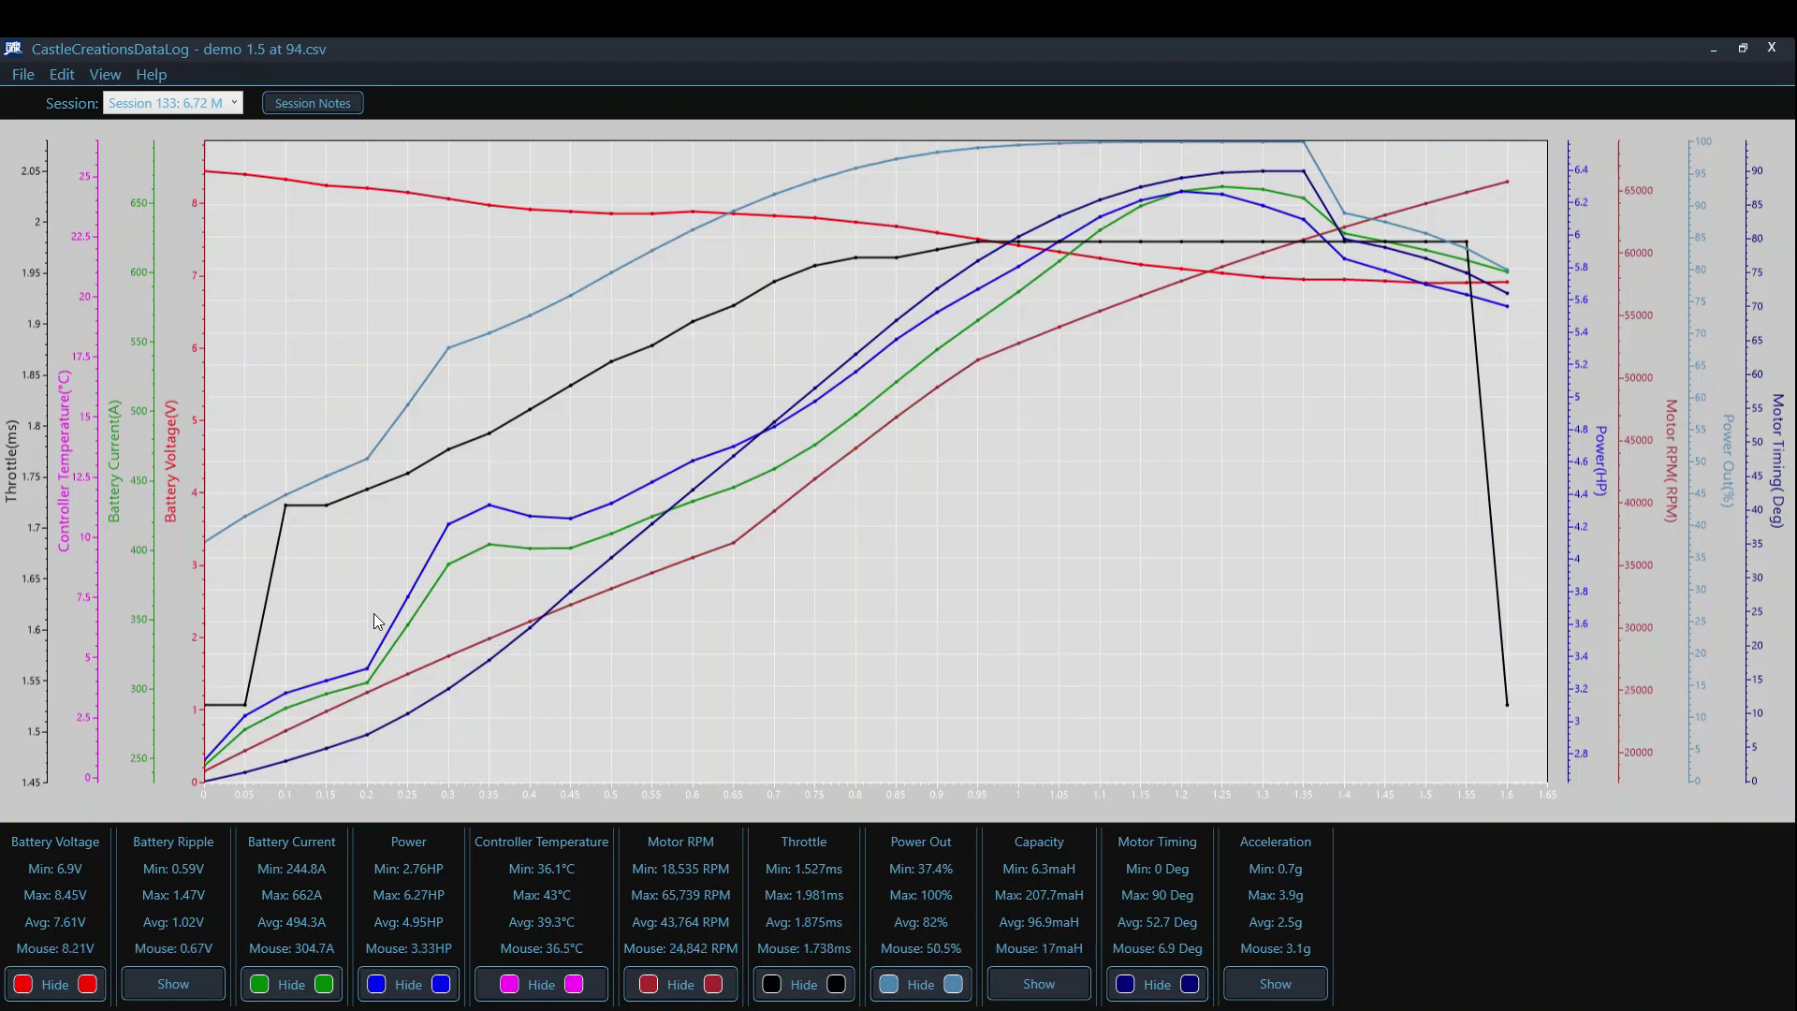
pyautogui.click(103, 73)
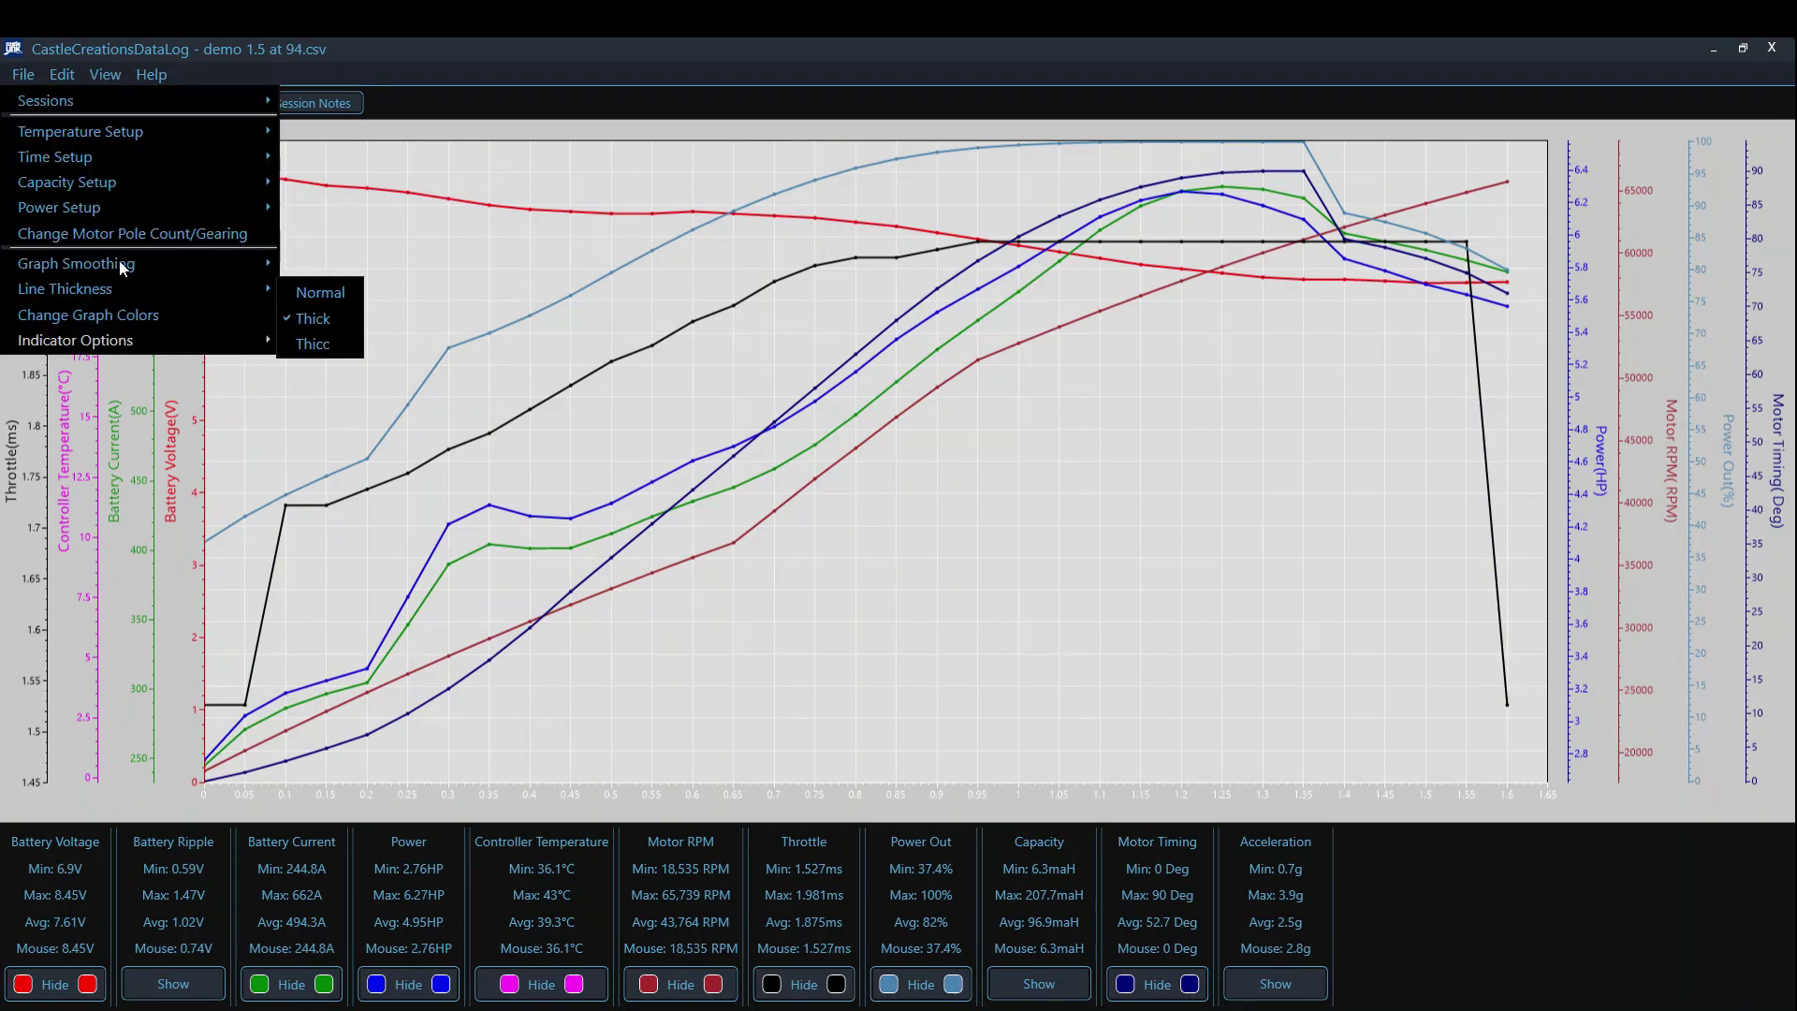
pyautogui.moveTo(154, 263)
pyautogui.click(322, 269)
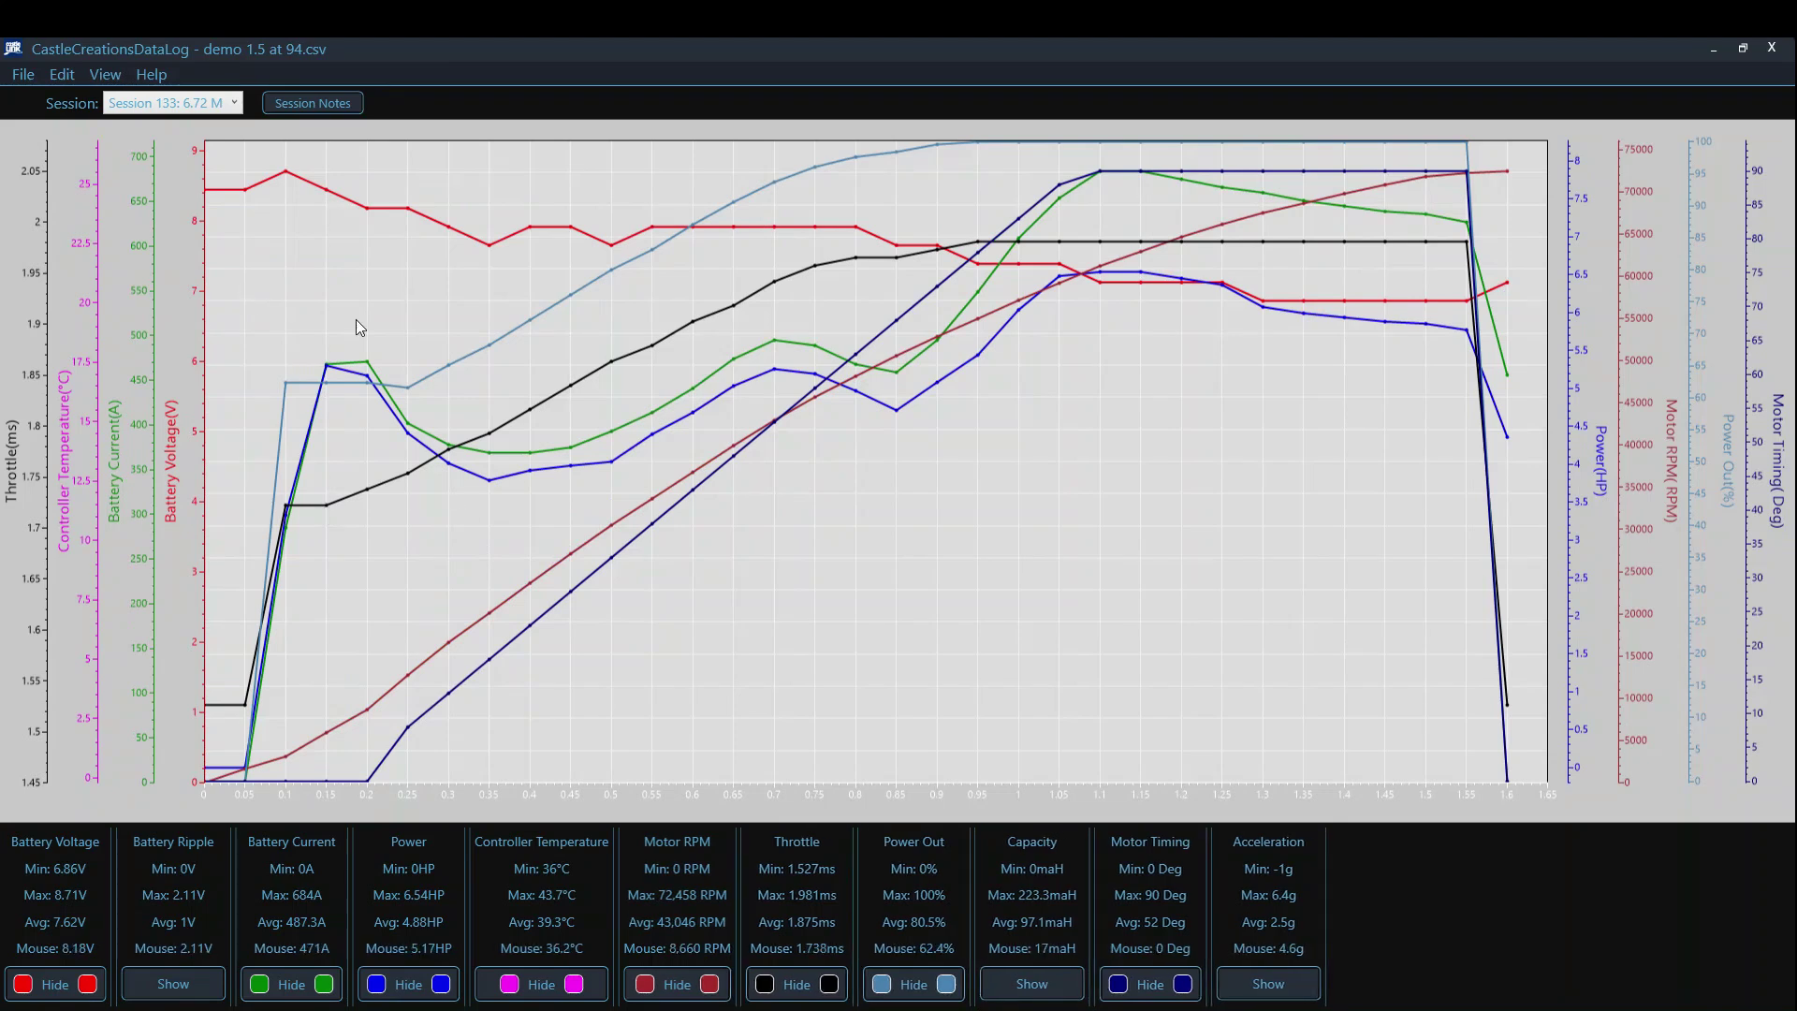
pyautogui.click(98, 73)
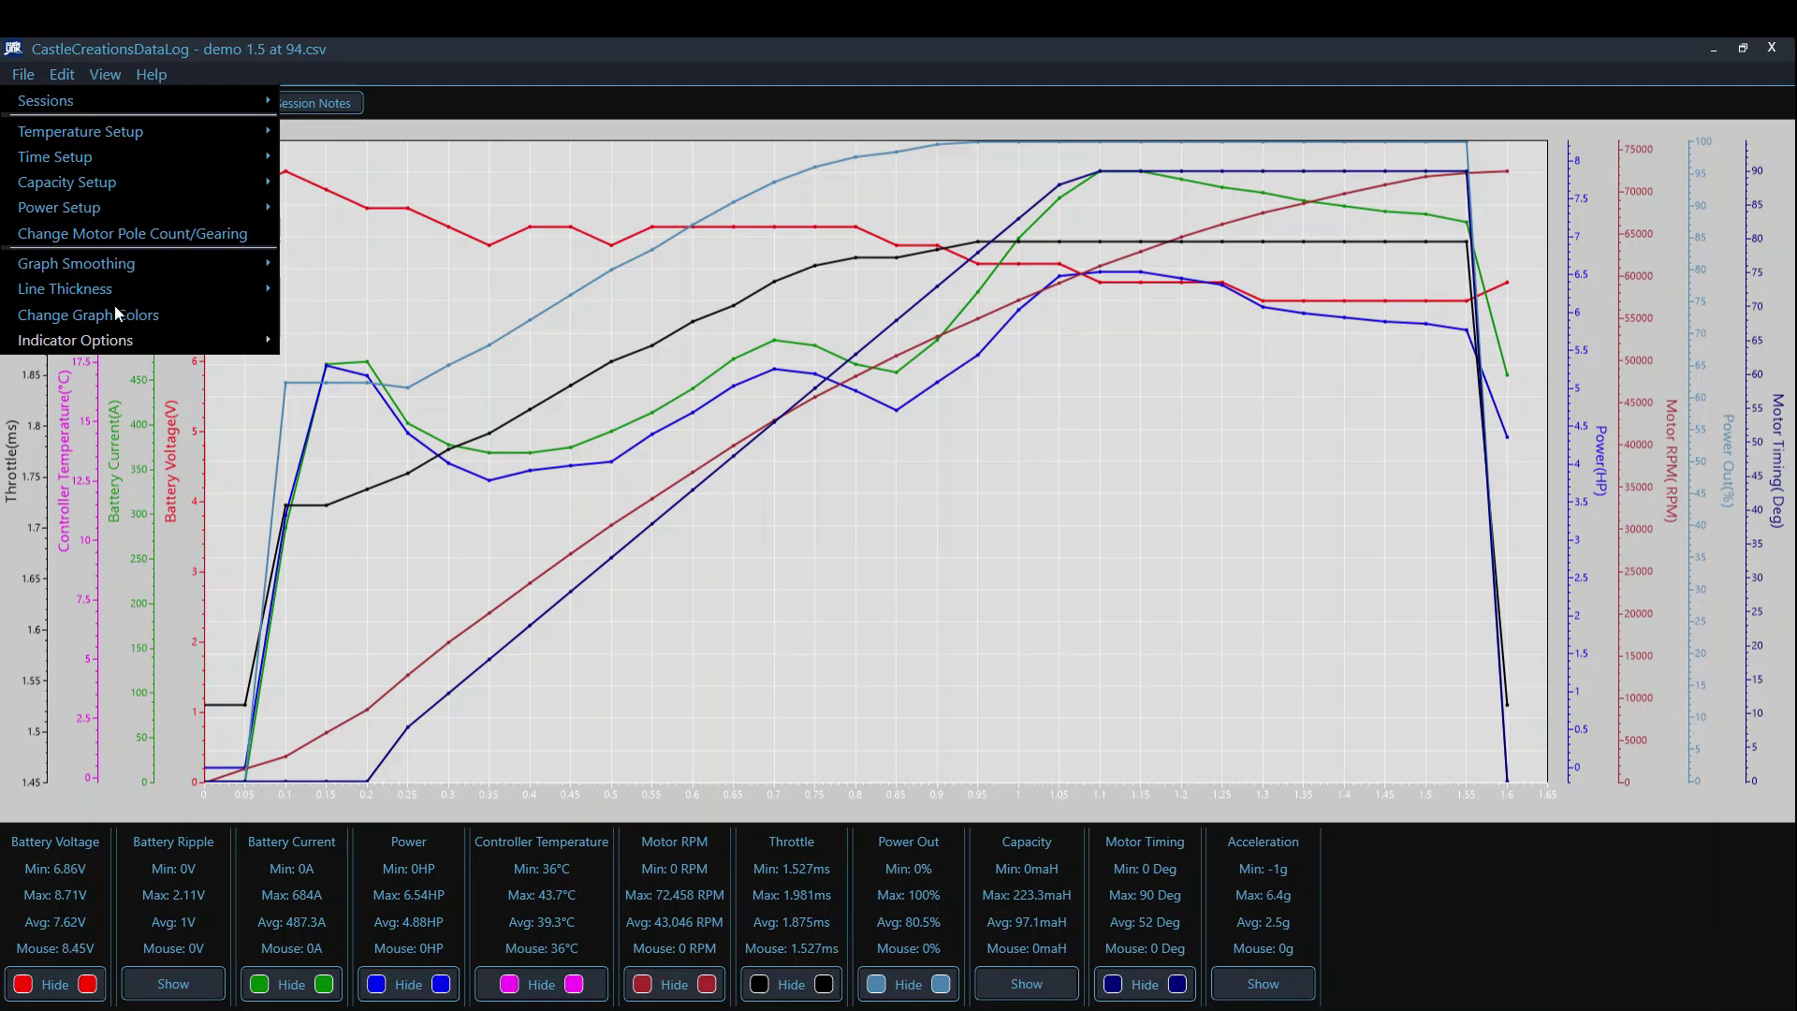
pyautogui.moveTo(111, 290)
pyautogui.click(312, 345)
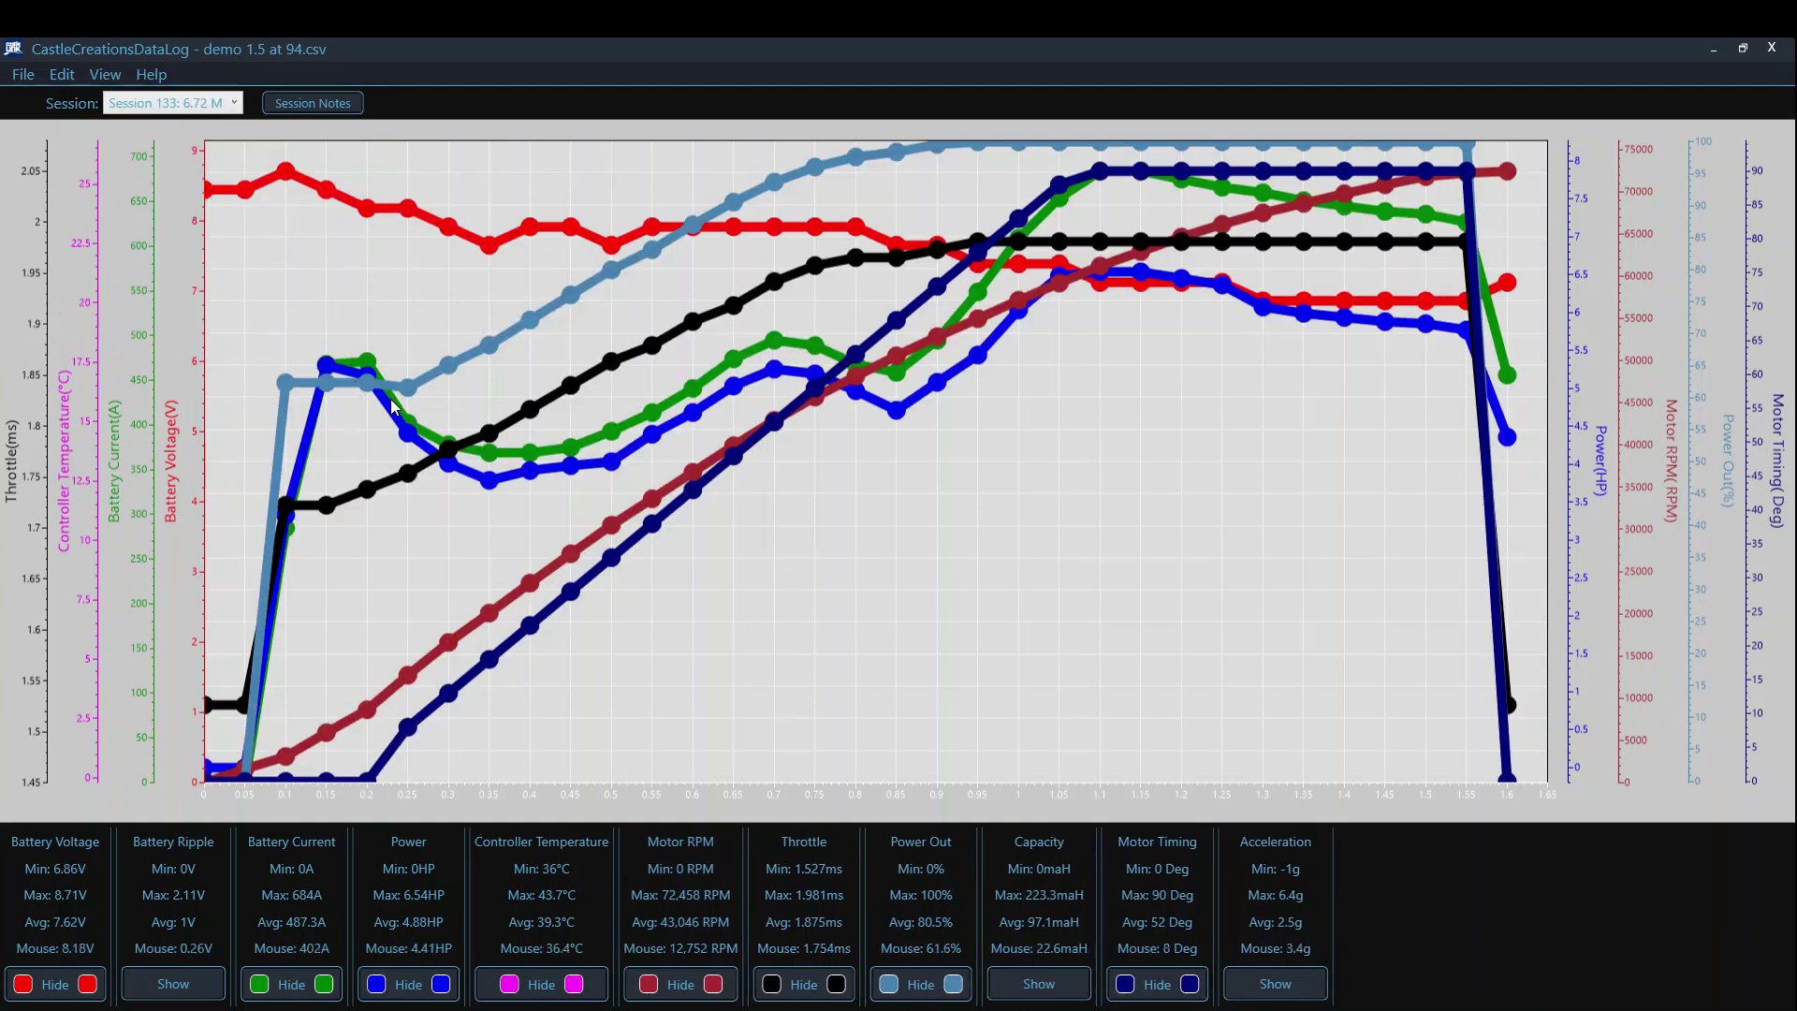
pyautogui.click(105, 75)
pyautogui.moveTo(125, 298)
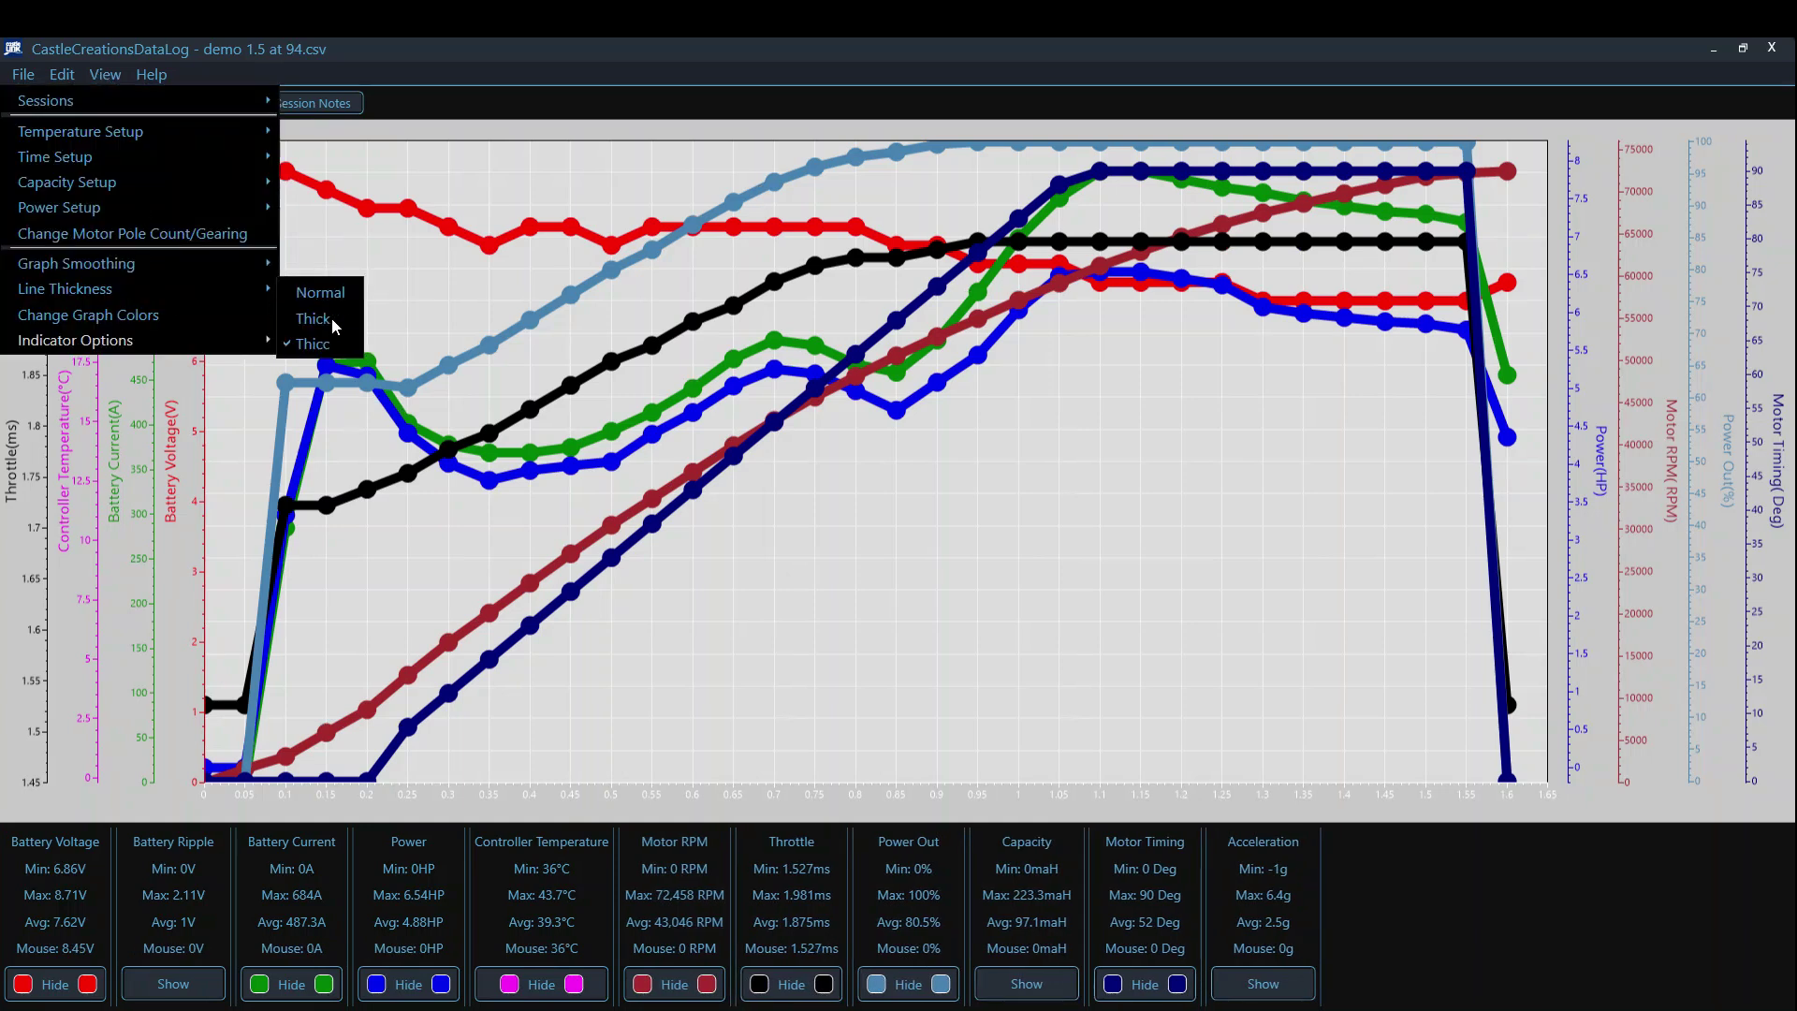
pyautogui.click(331, 317)
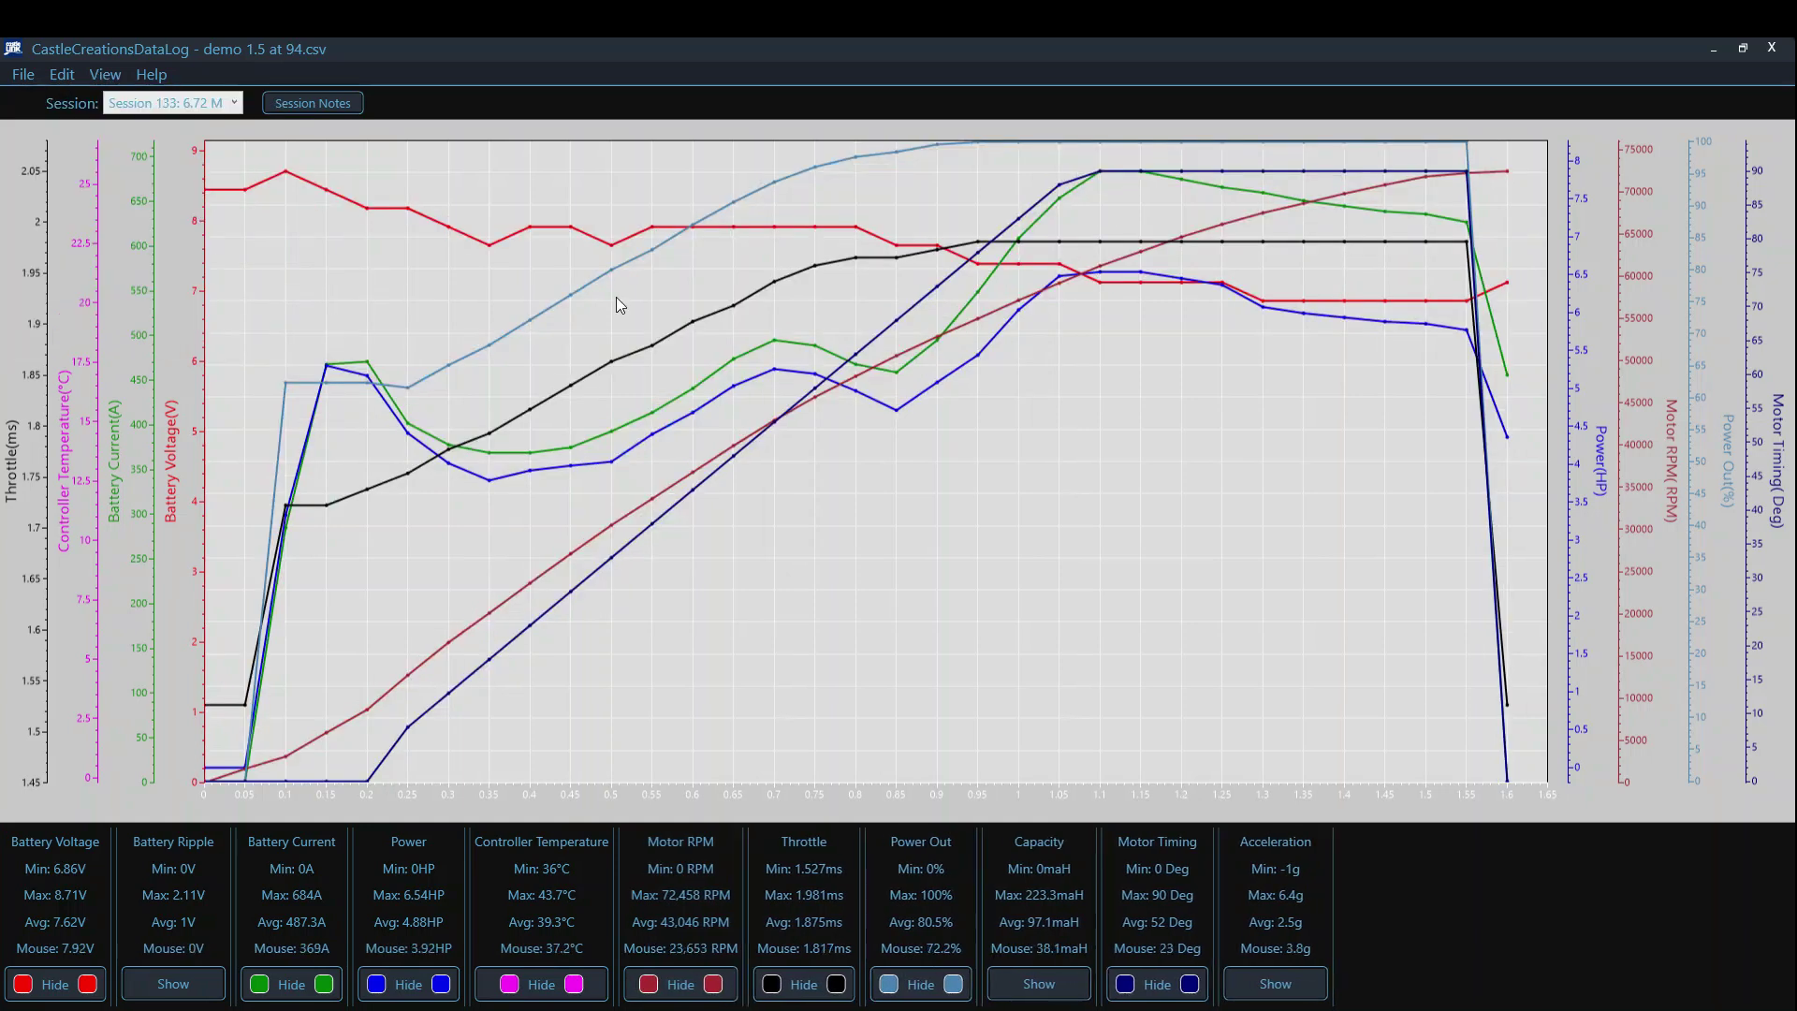
pyautogui.click(103, 79)
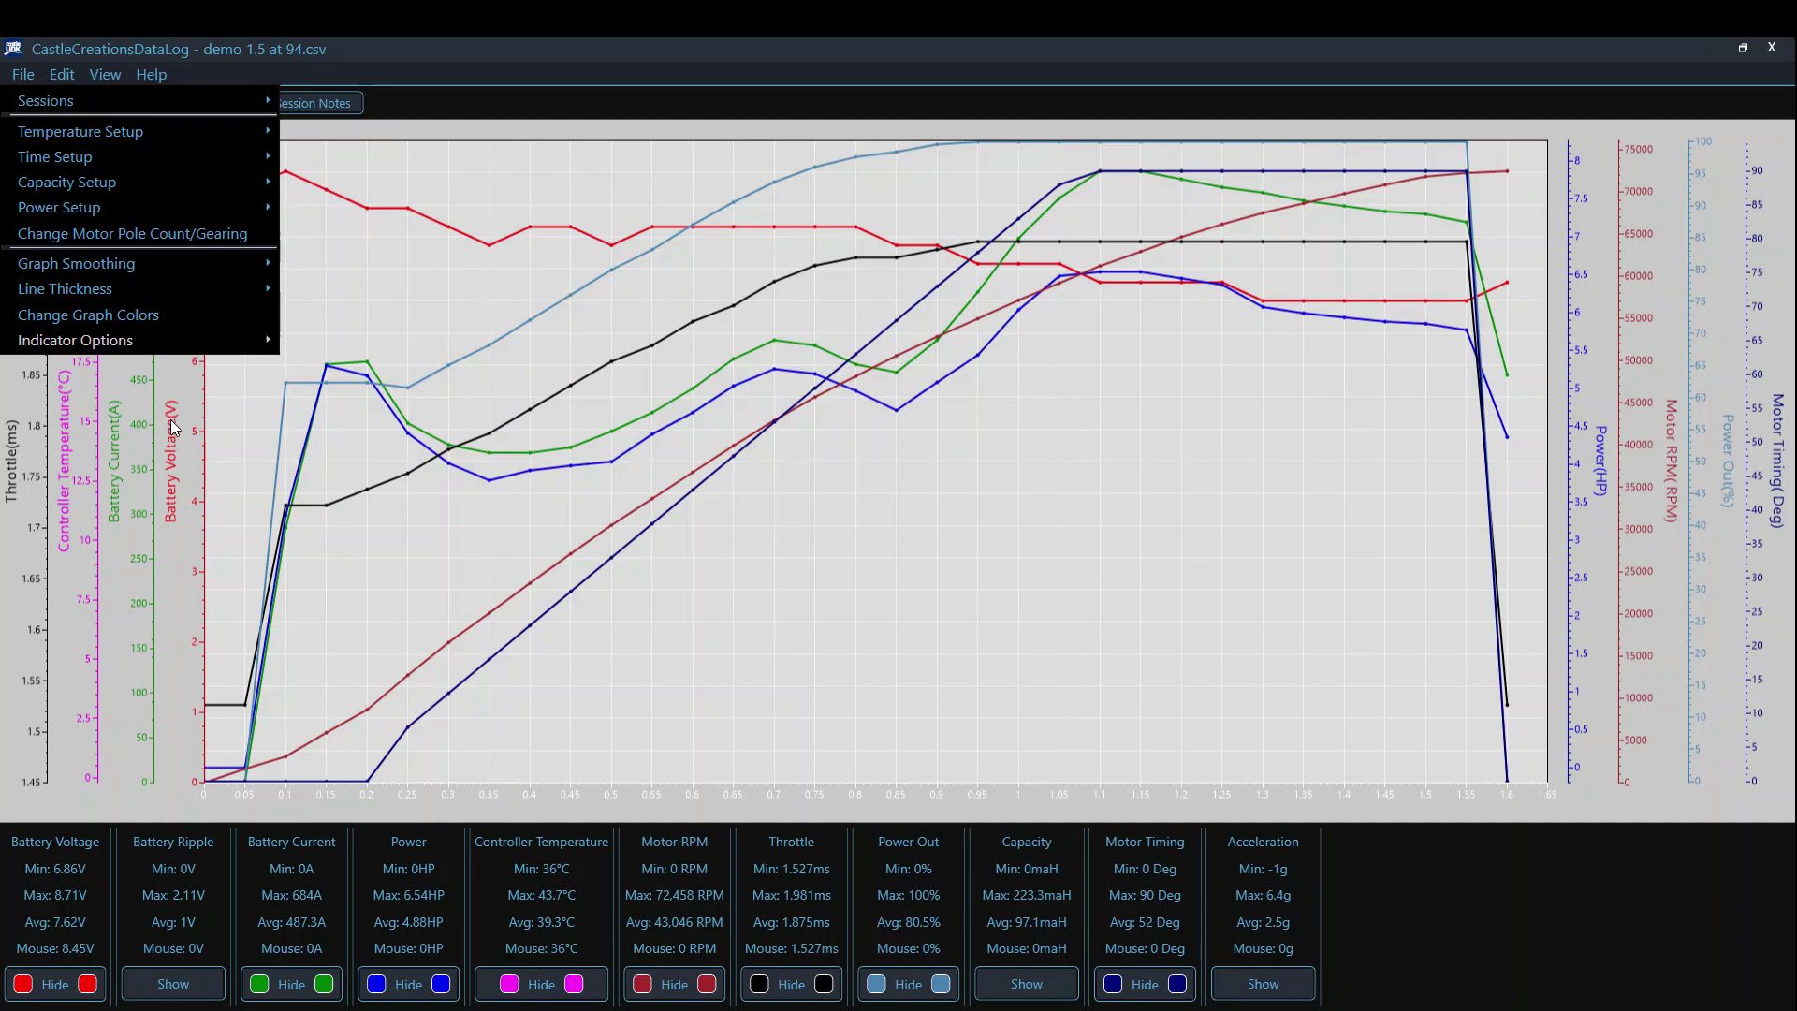
pyautogui.click(157, 314)
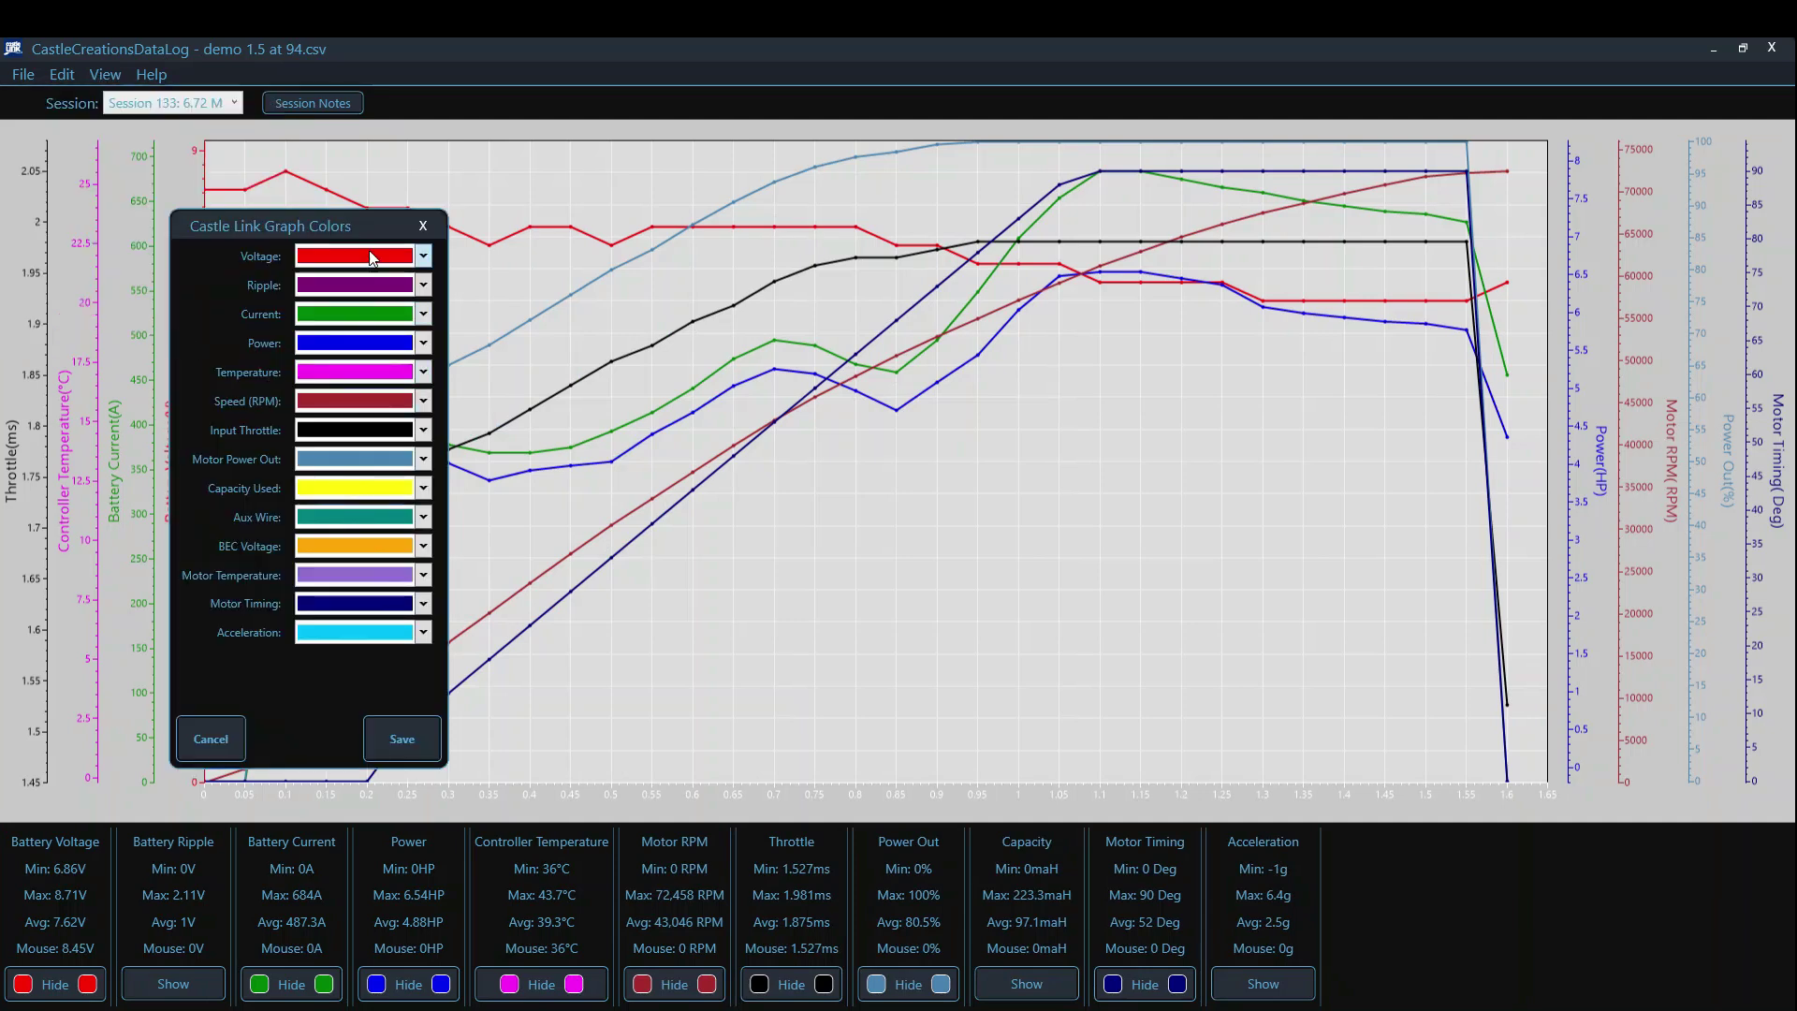
pyautogui.click(422, 226)
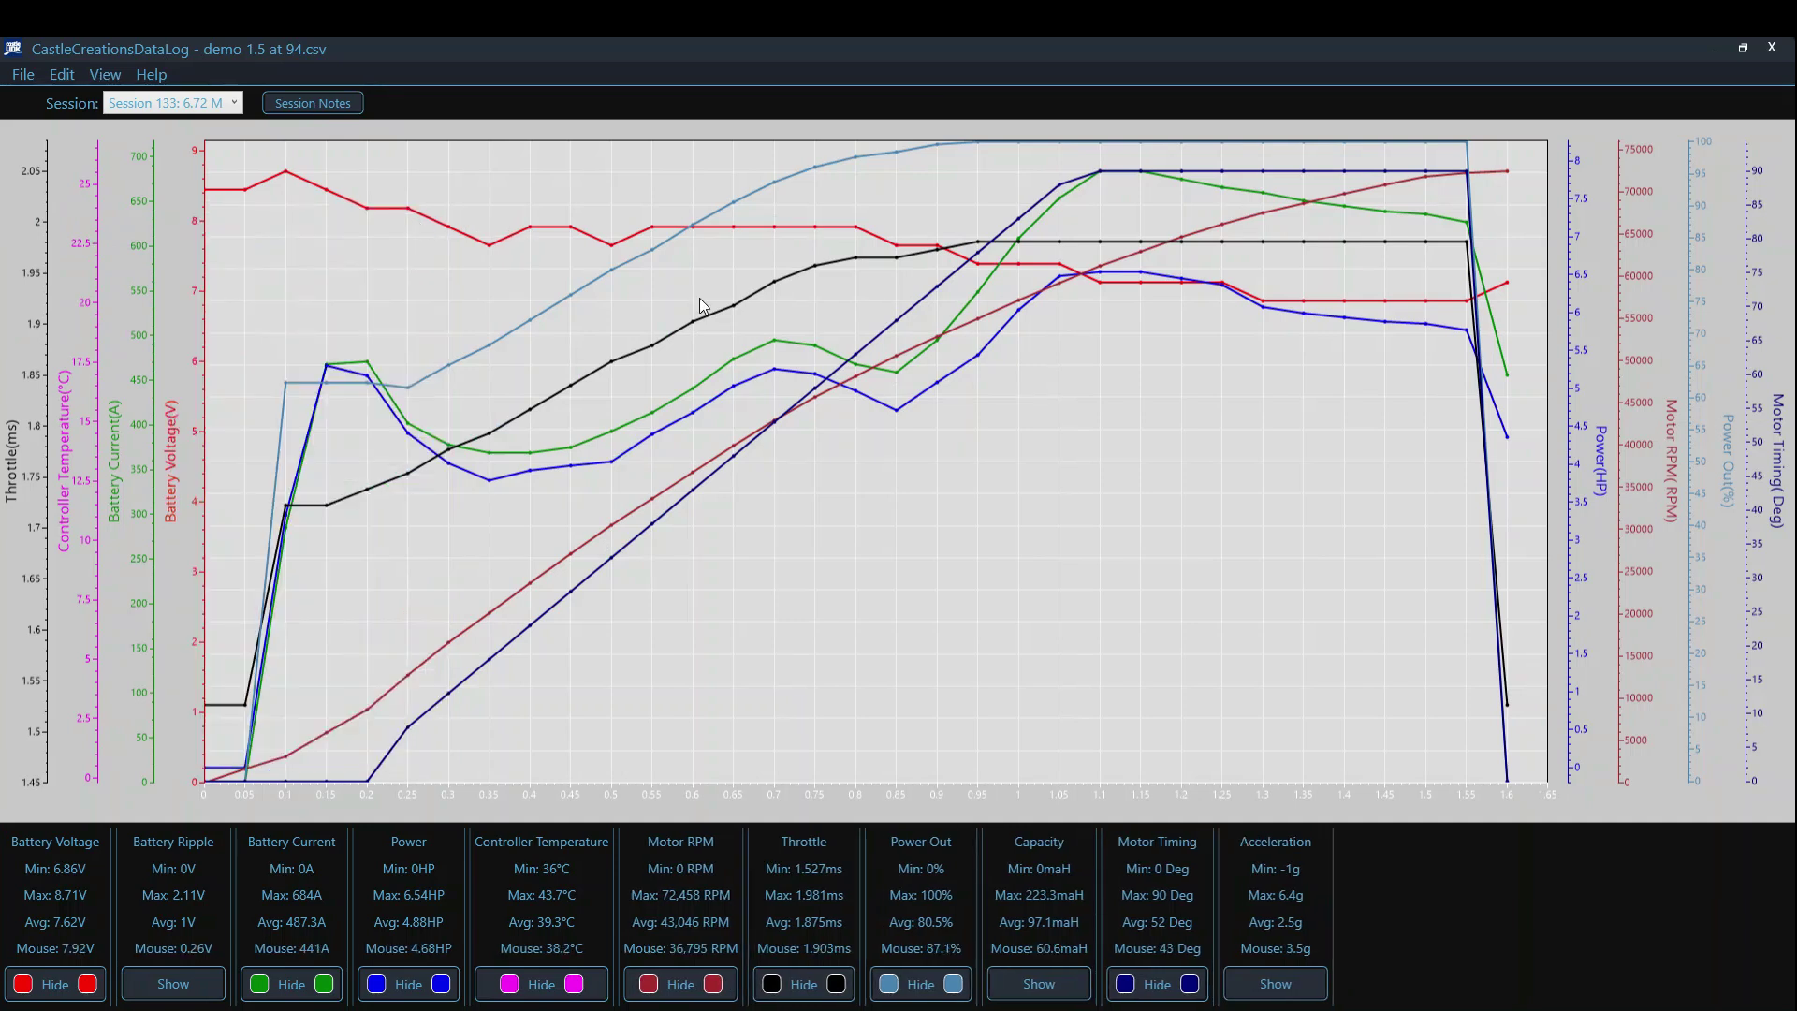